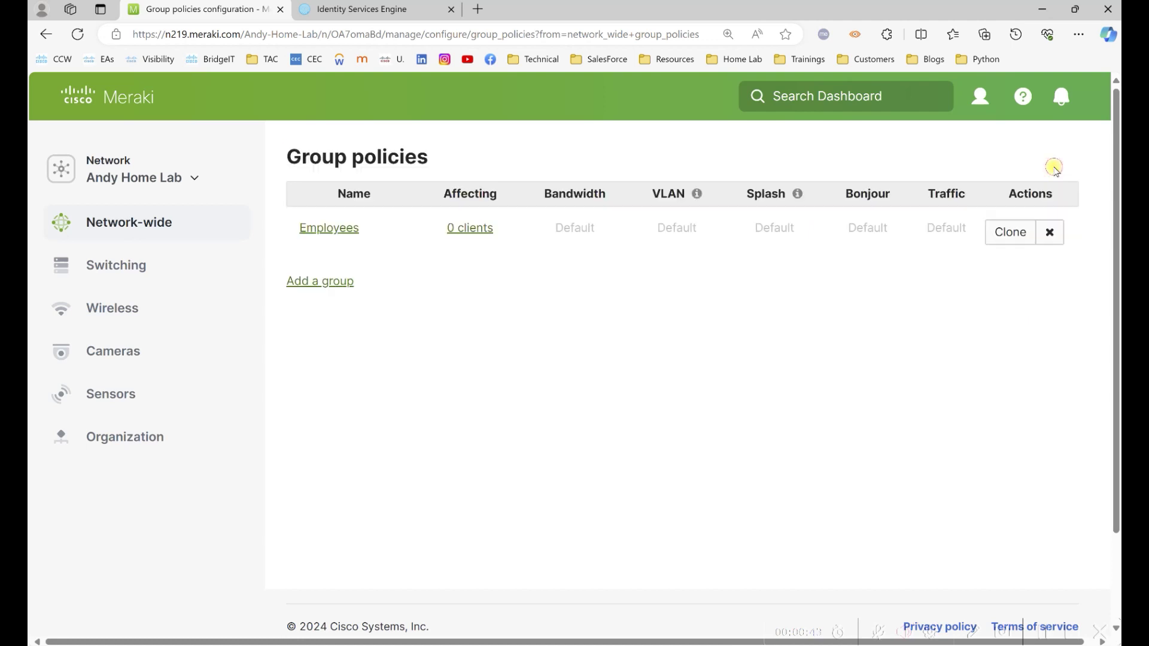
Rename the Employees group policy to Employee and save it.
click(328, 228)
drag(554, 218, 277, 217)
text(Emplo)
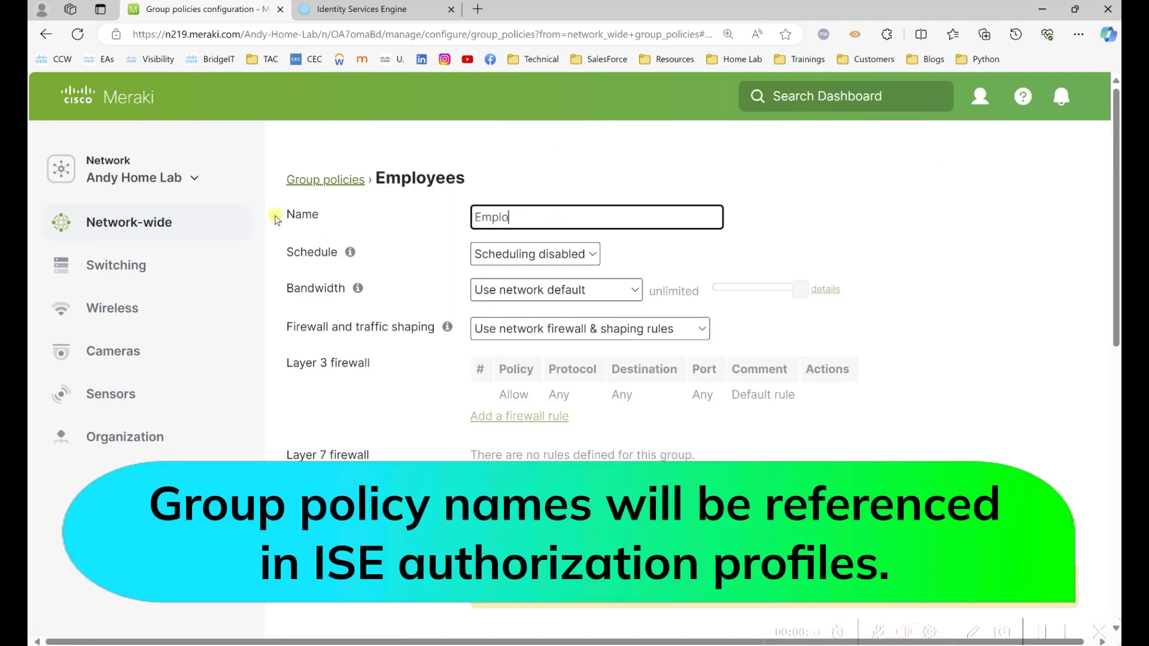
text(yees)
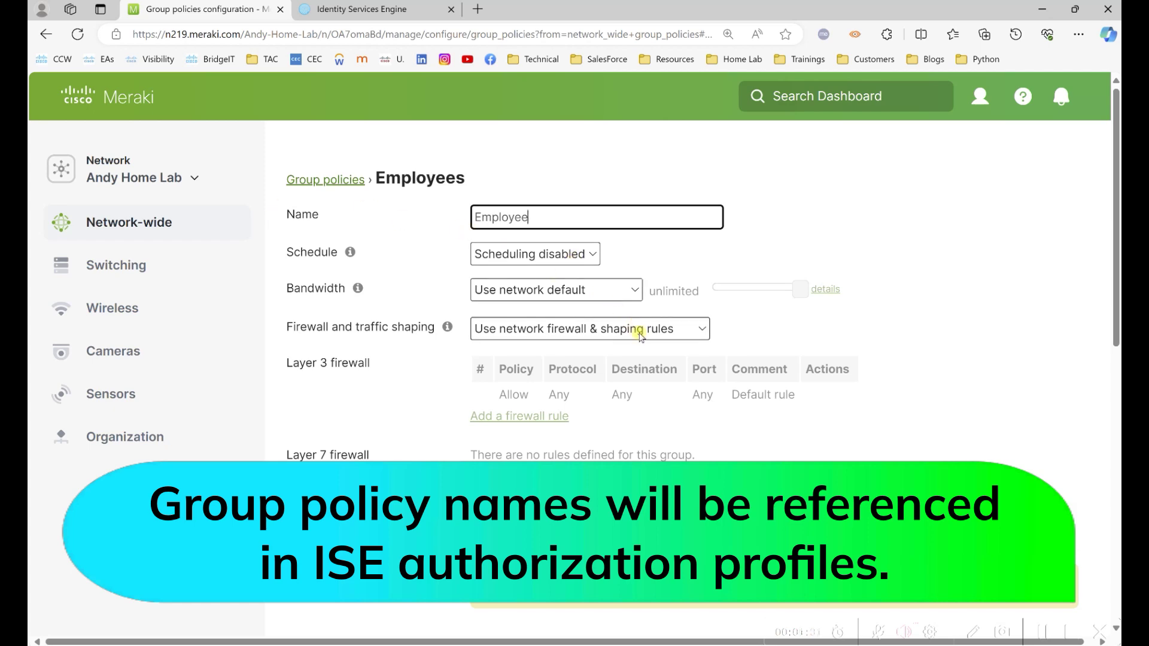
scroll(636, 412, down, 3)
scroll(606, 377, down, 6)
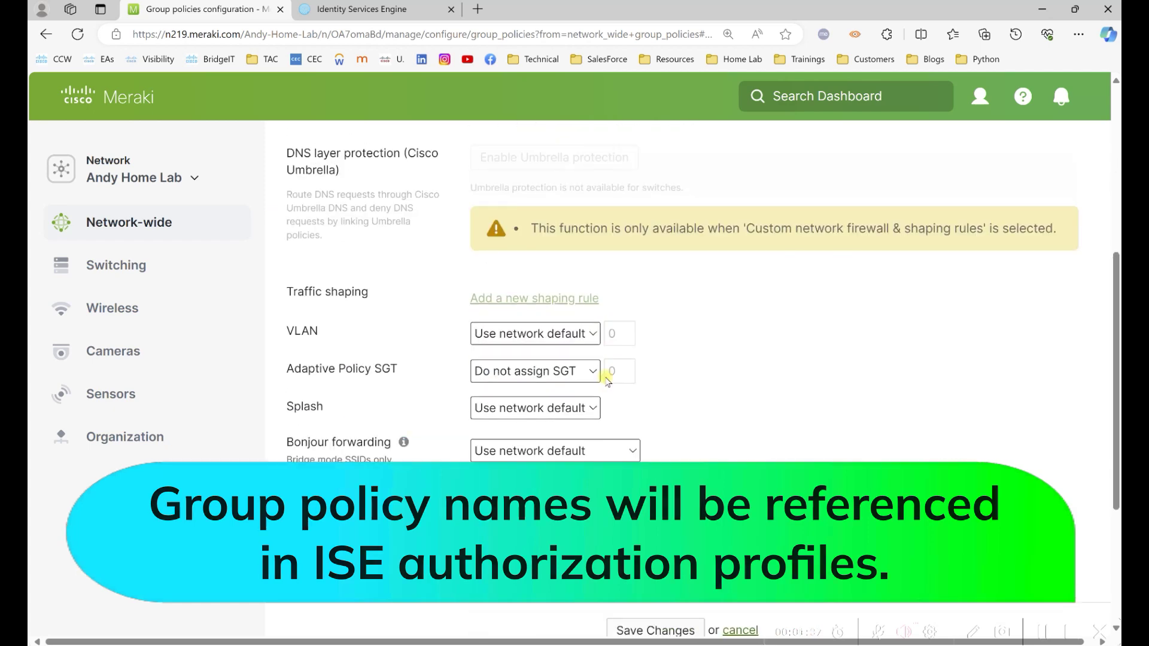
click(654, 486)
click(335, 180)
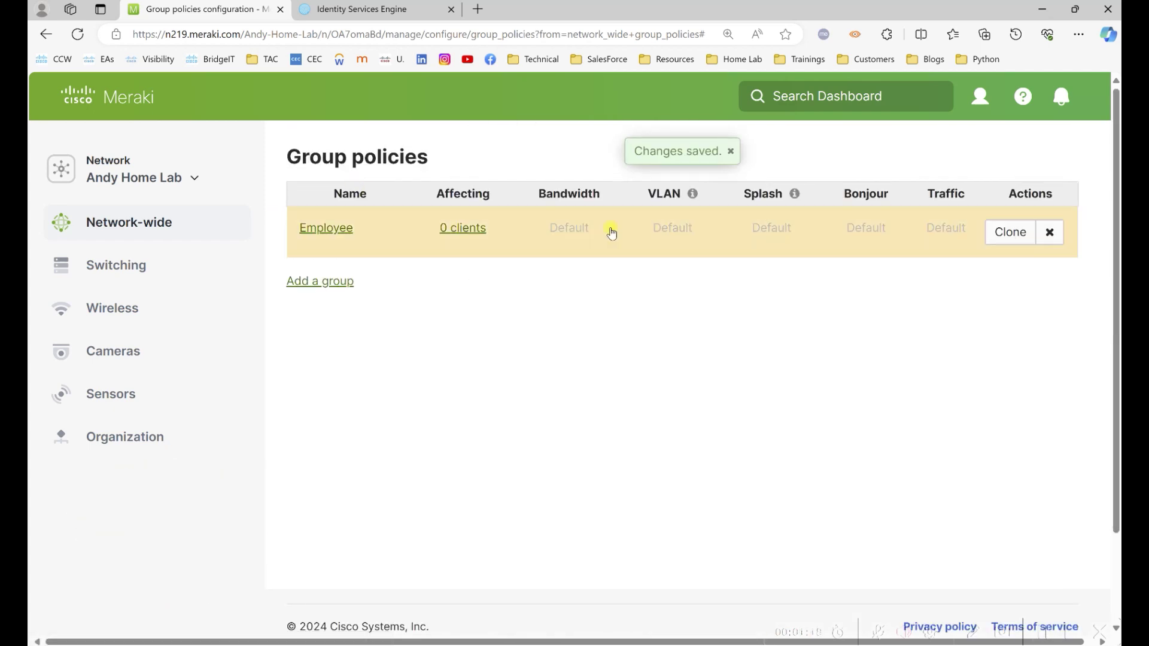
Create and save a new Contractor group policy.
click(323, 281)
text(Con)
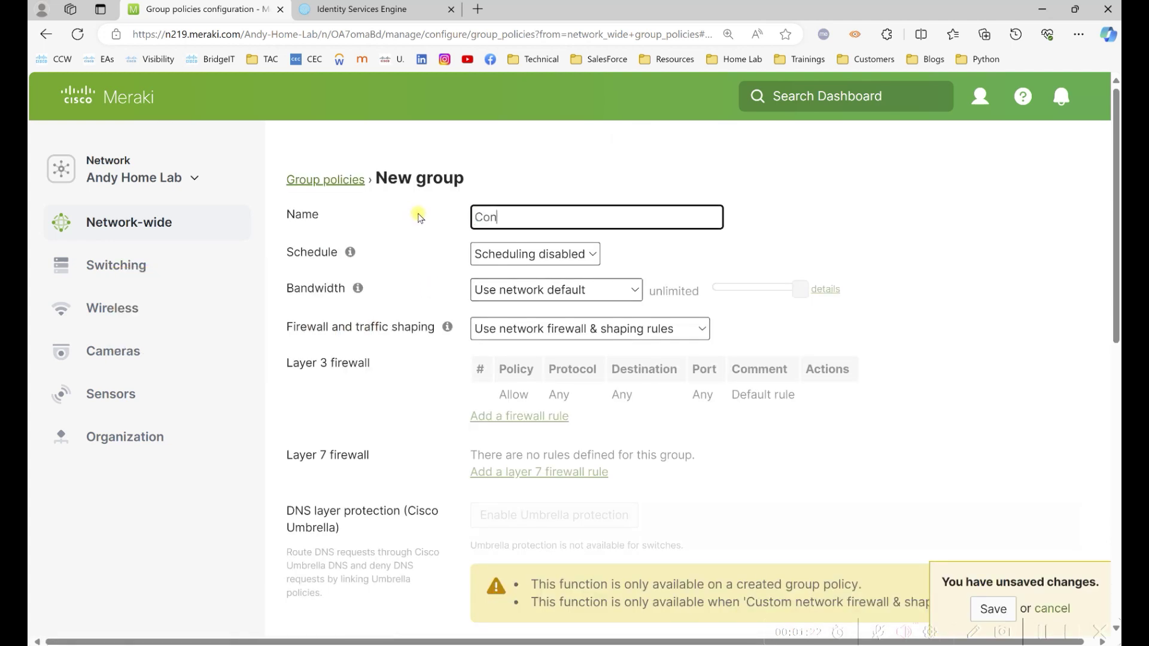
scroll(754, 329, down, 10)
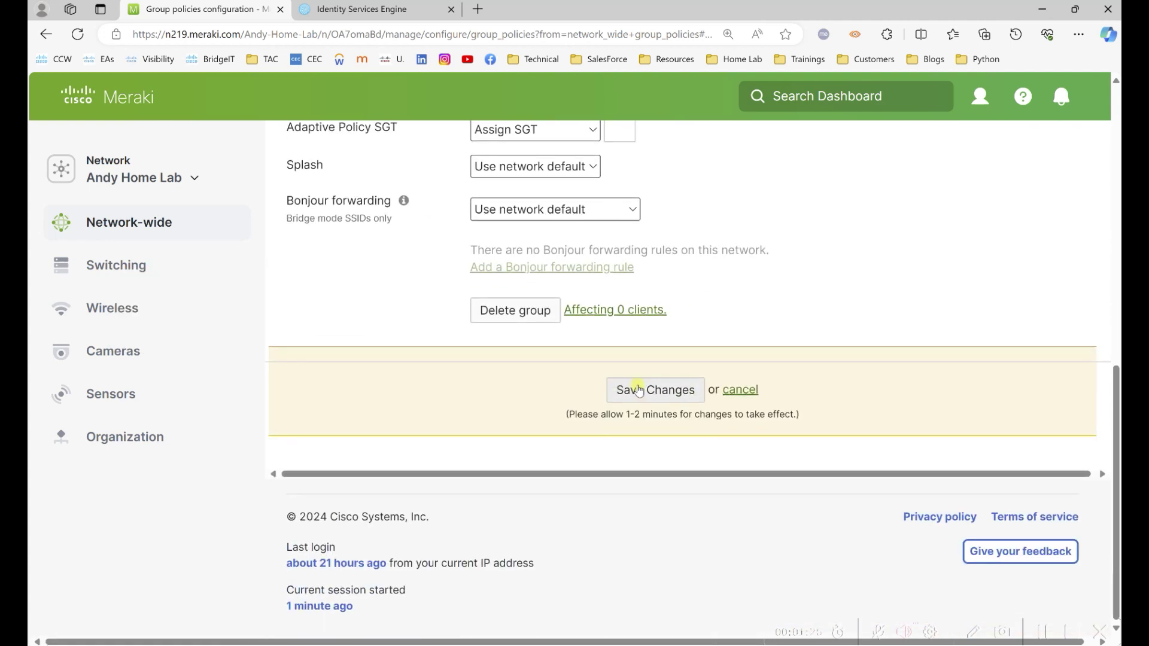
click(653, 389)
Create and save a new Guest group policy.
click(316, 333)
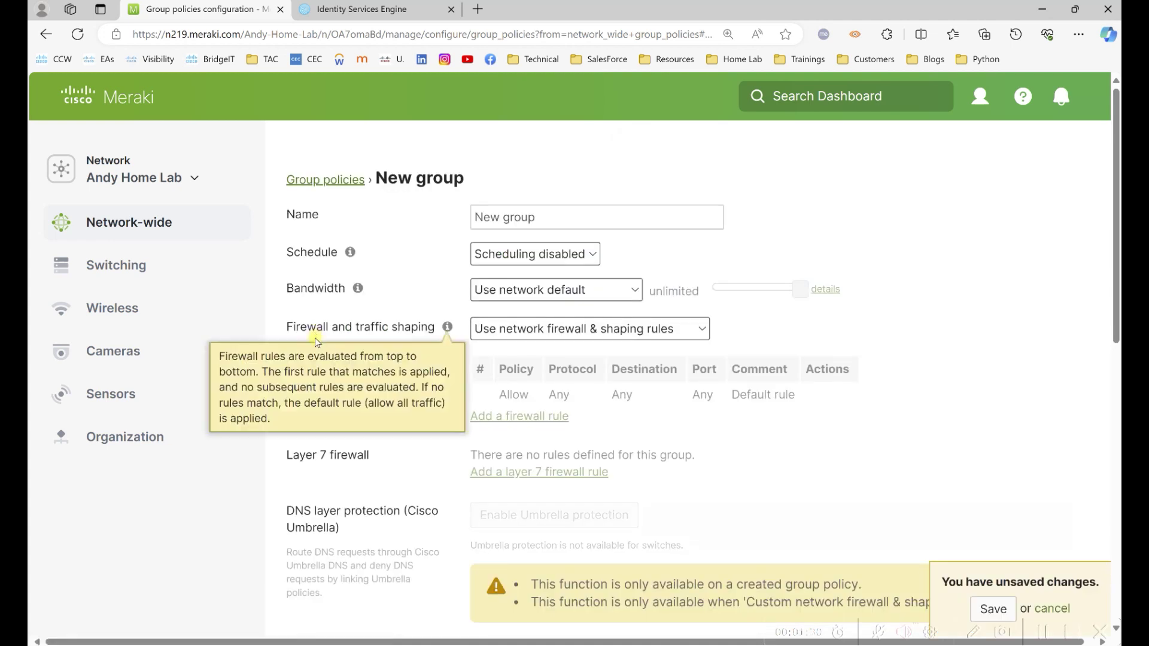
click(566, 221)
text(Guest)
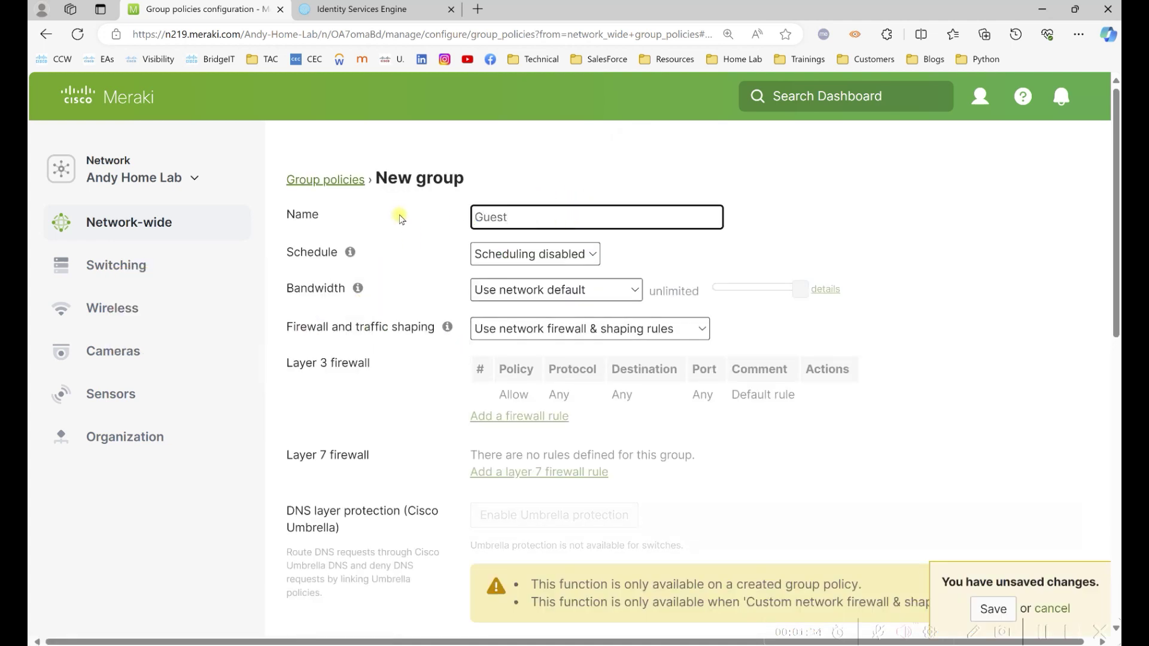
scroll(726, 359, down, 10)
click(657, 500)
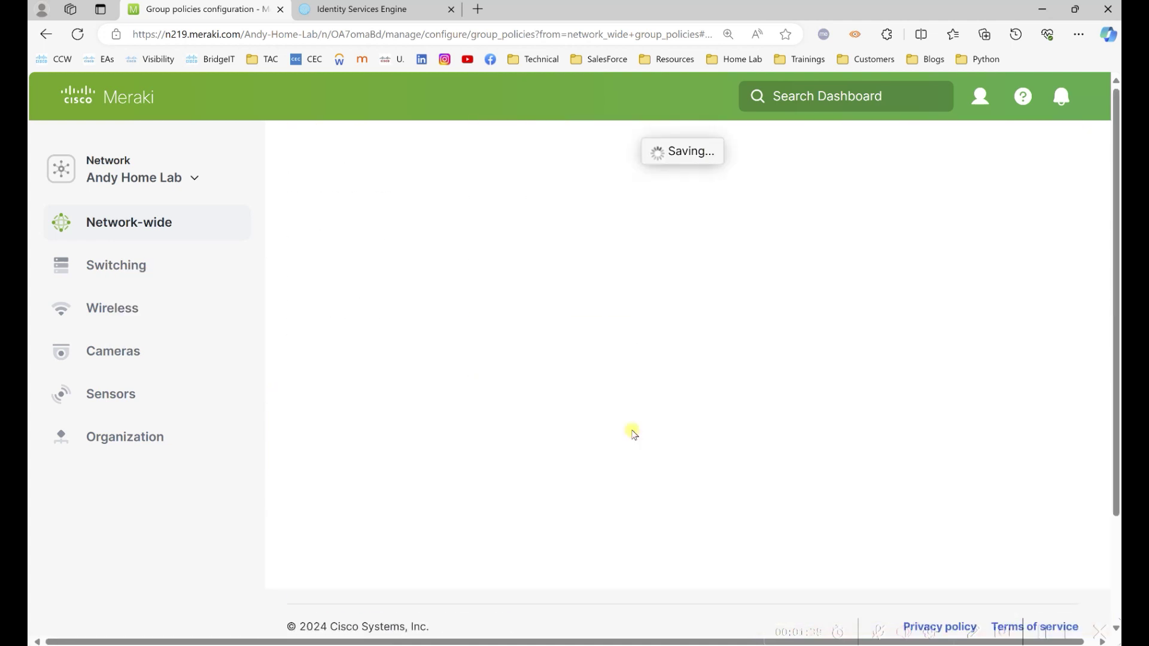
Create and save a new Workstation group policy.
click(315, 381)
click(518, 216)
text(Workstation)
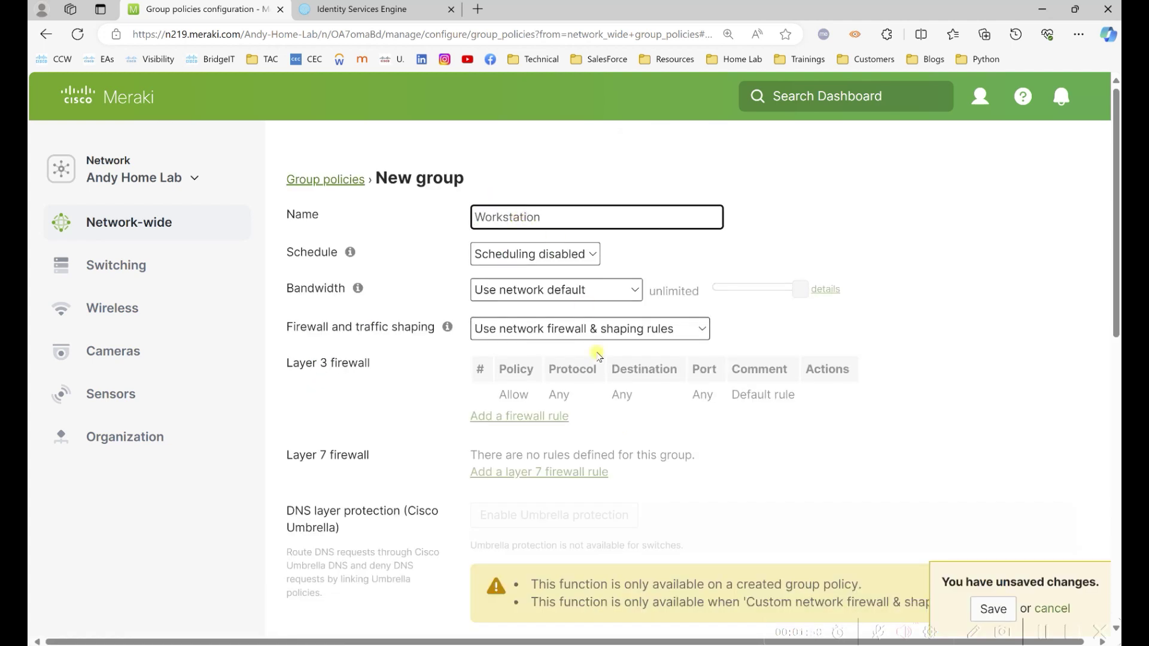
scroll(595, 374, down, 5)
scroll(597, 376, down, 5)
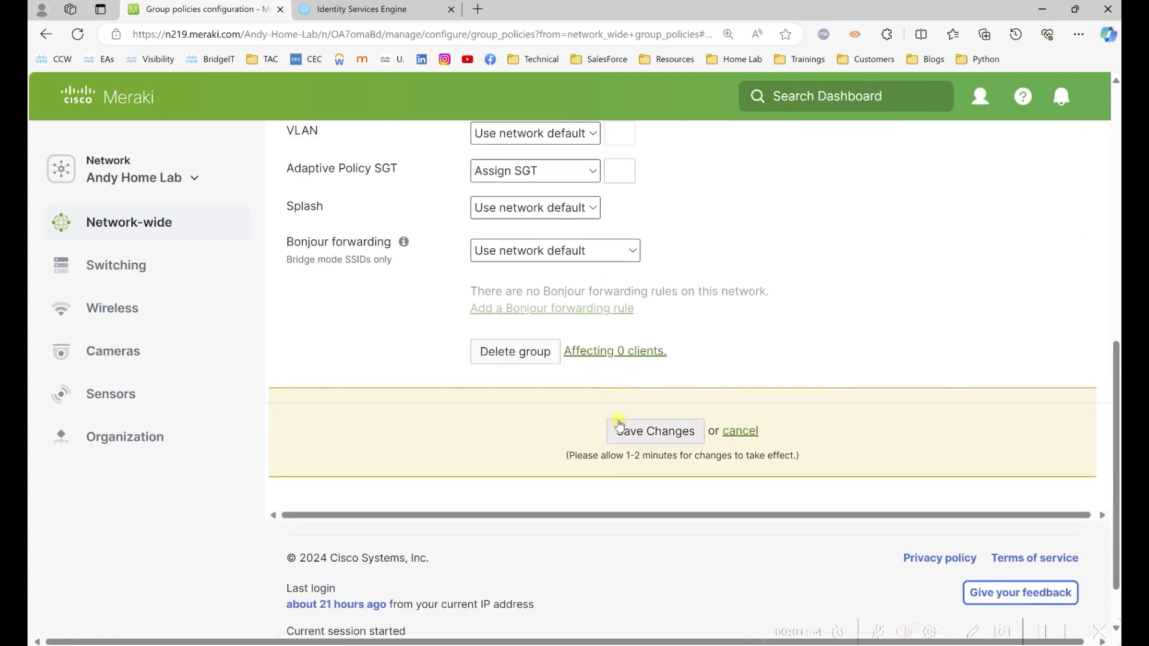
click(620, 430)
click(326, 250)
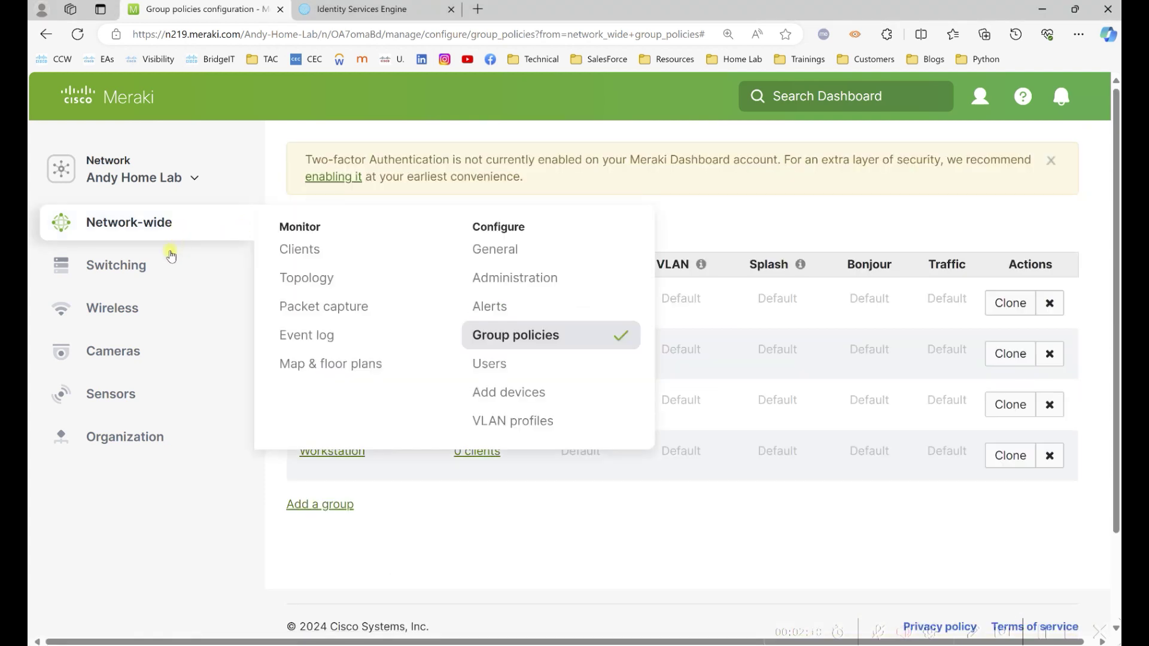
Rename the Guest_Secure SSID to Dot1x_Meraki and save the change.
mouse_move(172, 308)
click(504, 335)
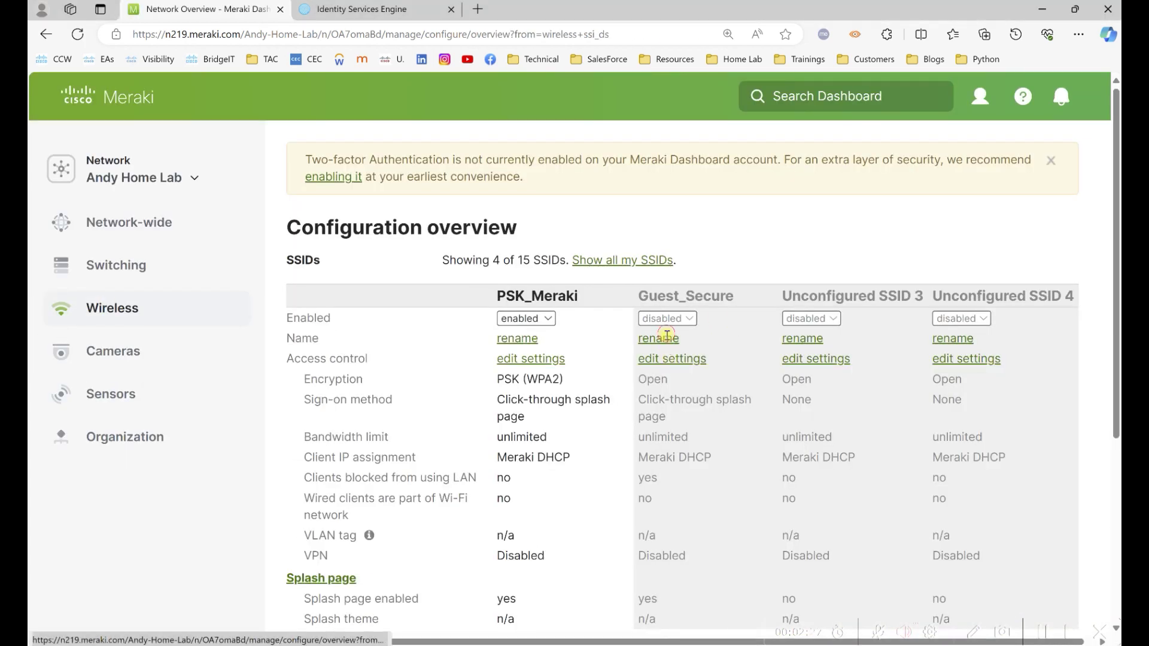
click(622, 343)
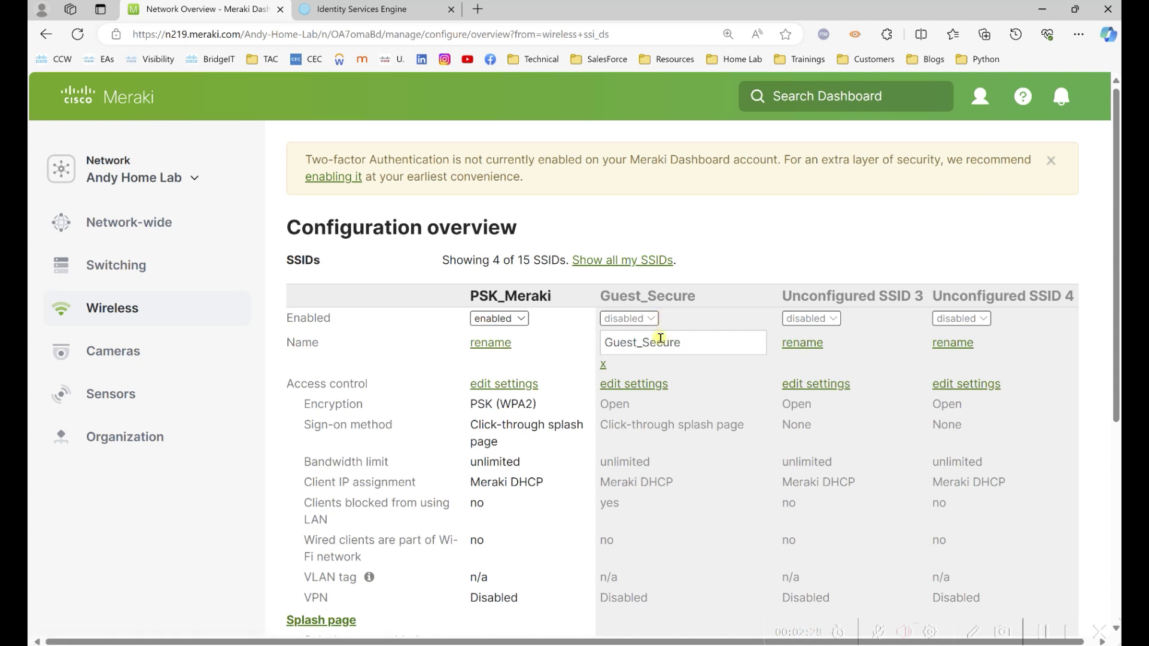
double_click(682, 344)
text(8021)
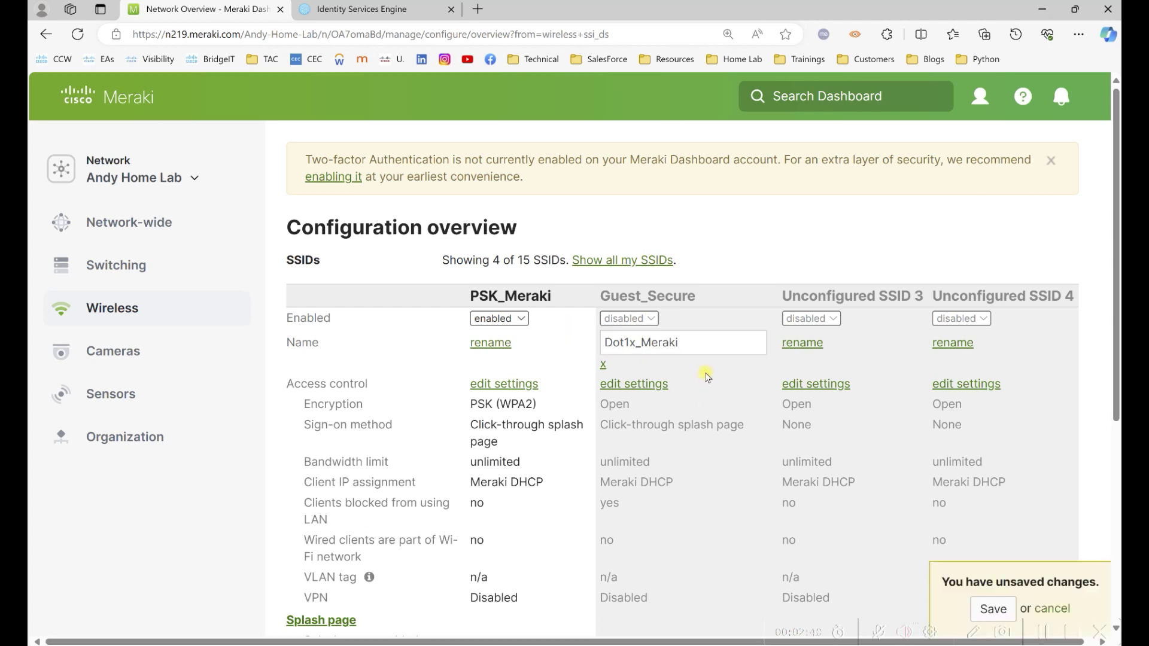
click(991, 608)
click(661, 360)
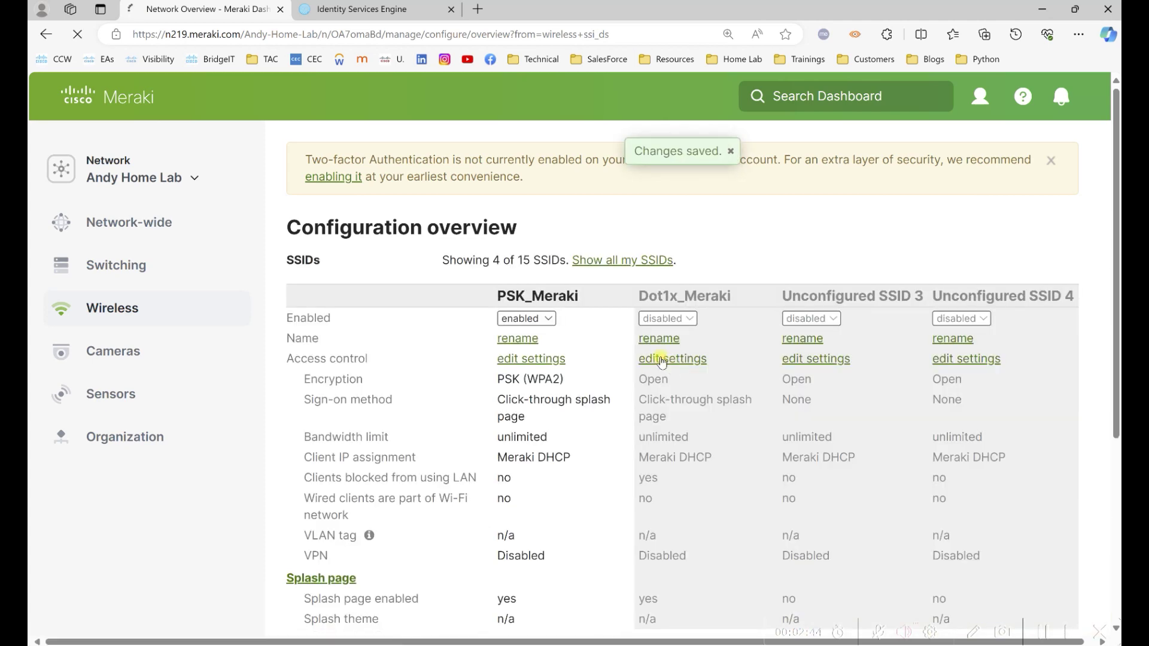
Set Dot1x_Meraki to Enterprise with my RADIUS server and WPA2-only encryption.
scroll(644, 312, down, 3)
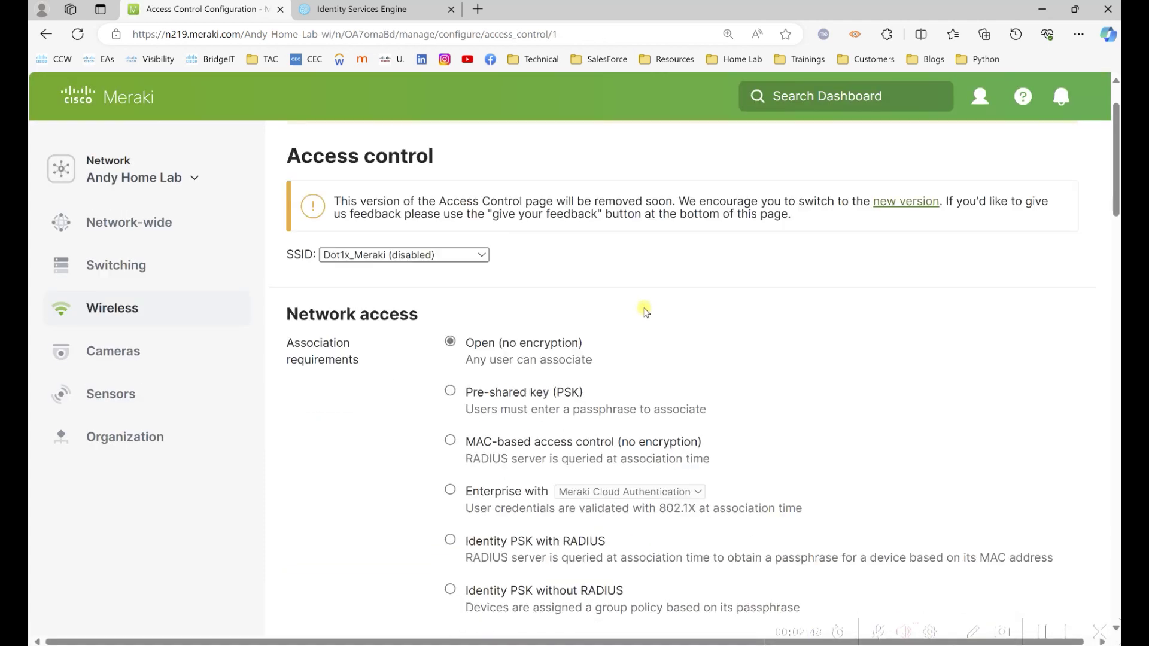
click(450, 347)
click(630, 350)
click(632, 378)
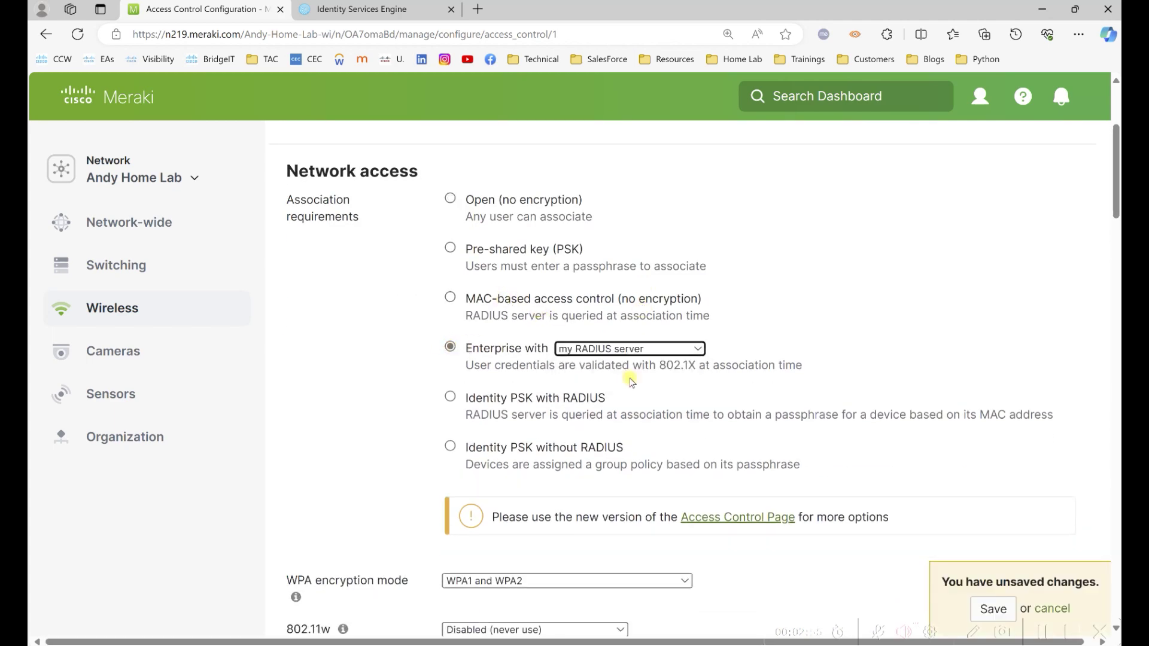
scroll(1115, 249, down, 5)
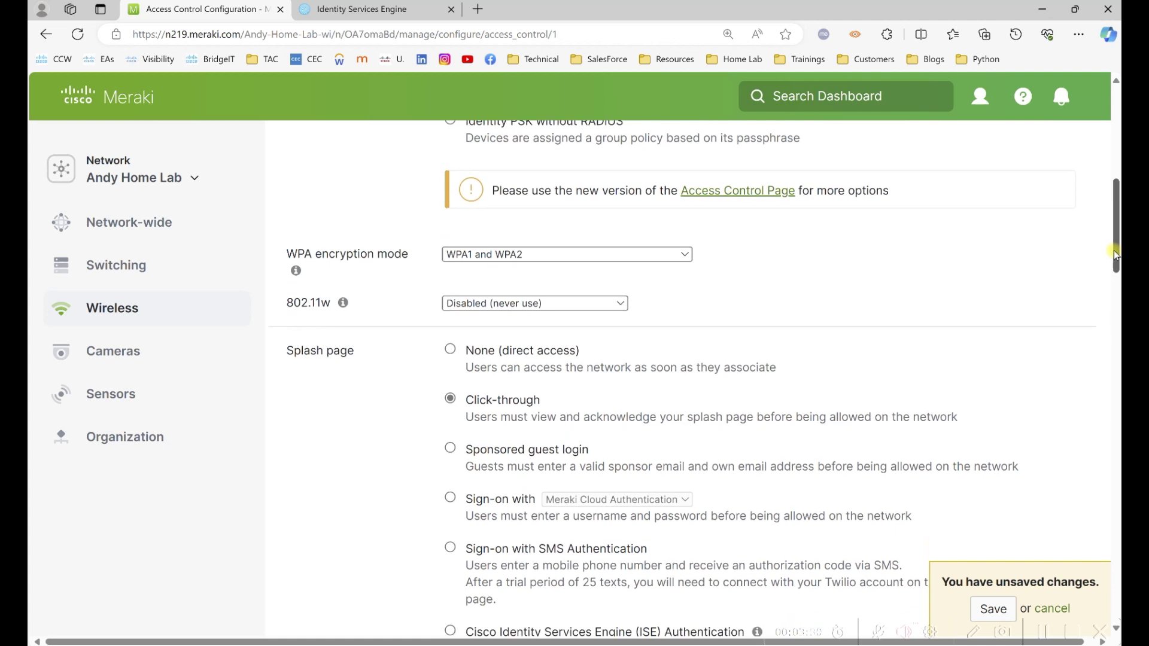
click(672, 254)
click(628, 267)
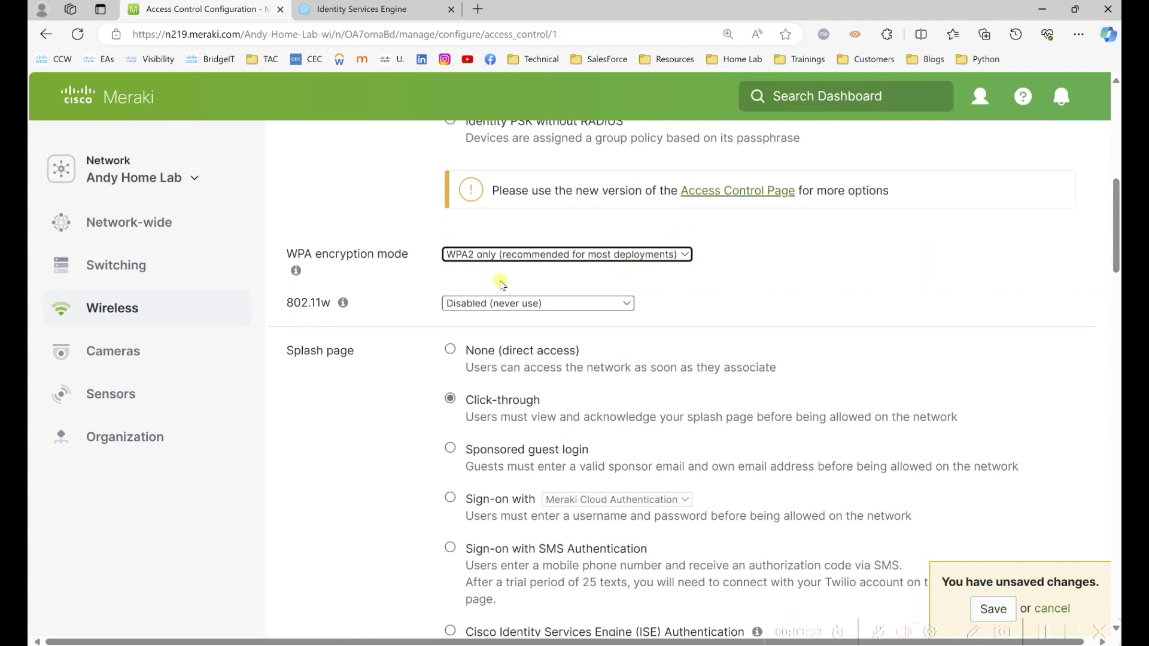
scroll(1111, 259, down, 3)
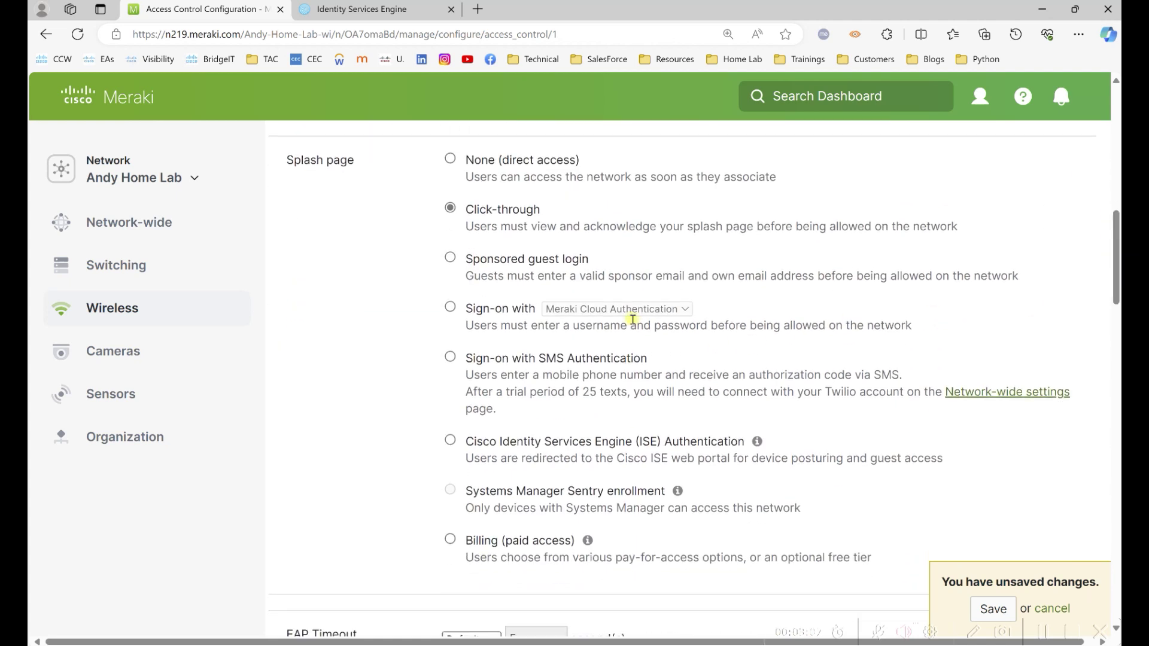
click(450, 441)
drag(1117, 280, 1117, 337)
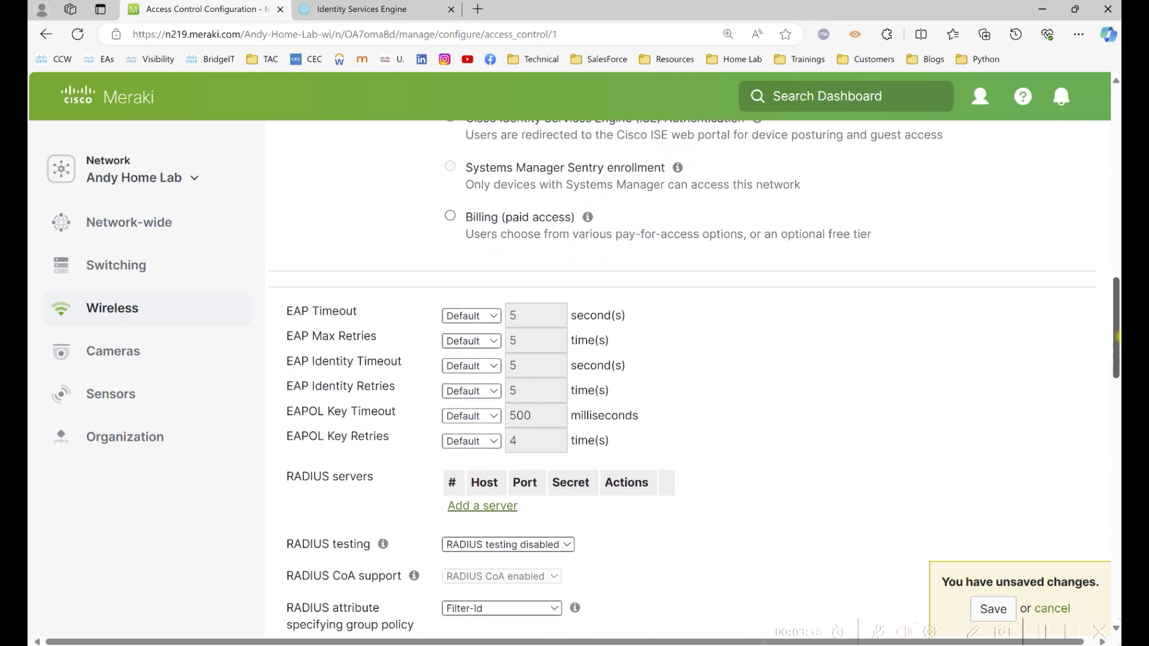
scroll(470, 141, down, 2)
Add RADIUS server homelabise.ad.andyhomelab.com on port 1812 with its shared secret.
click(490, 376)
click(564, 388)
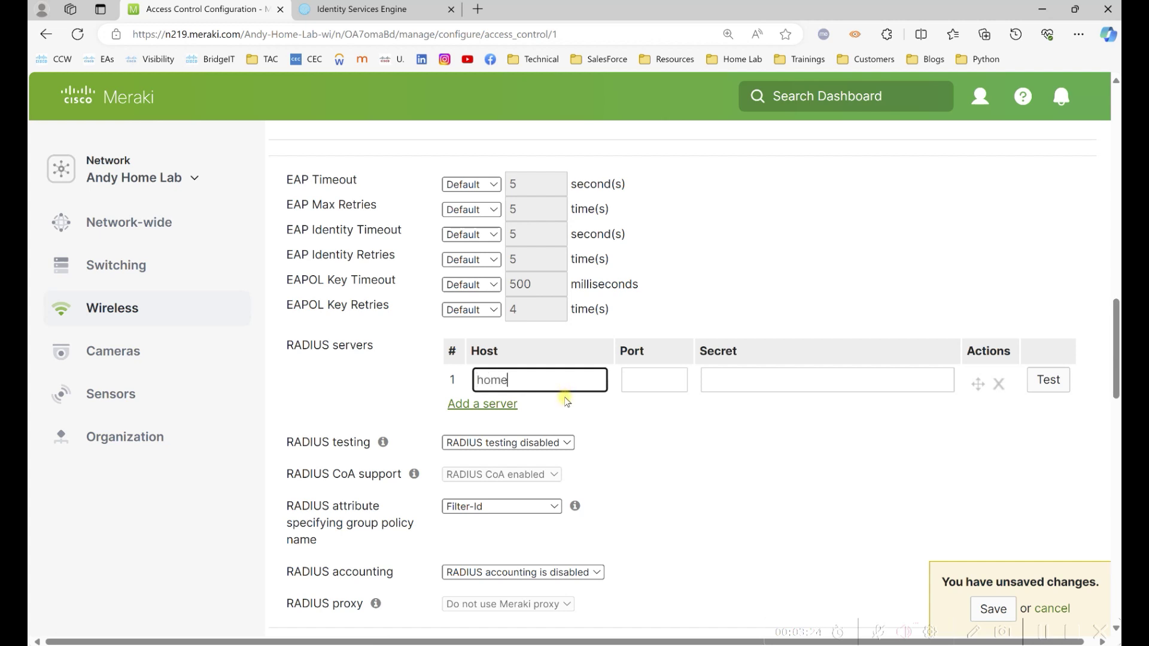
text(homelabise.ad.andyhomelab.com)
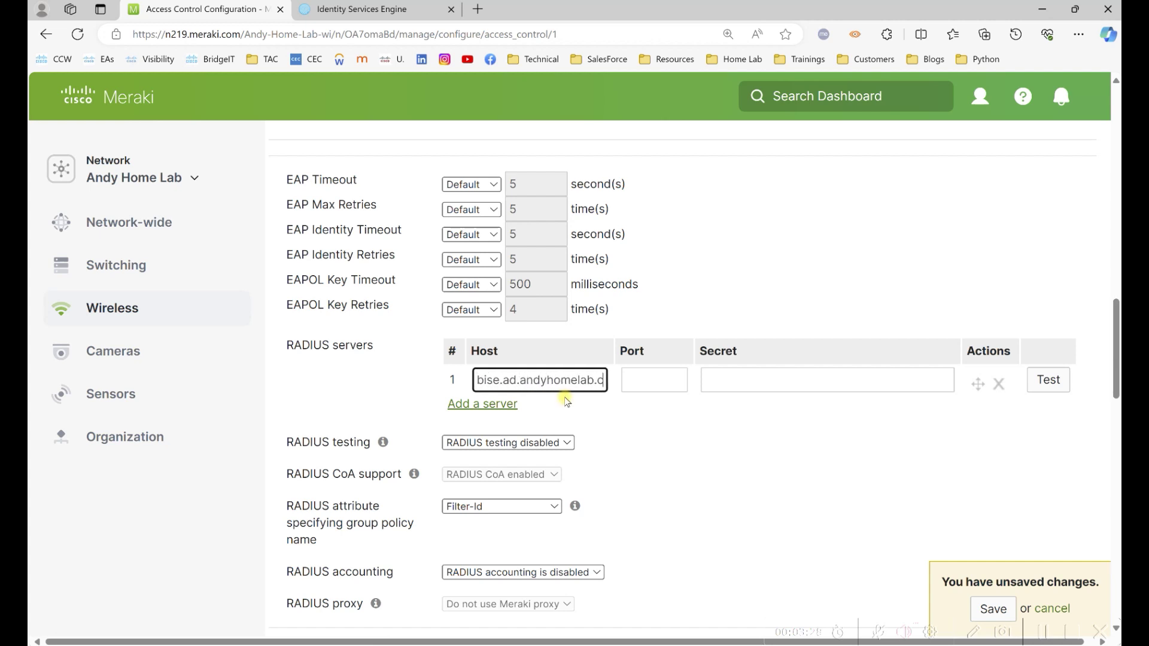
click(645, 386)
key(Tab)
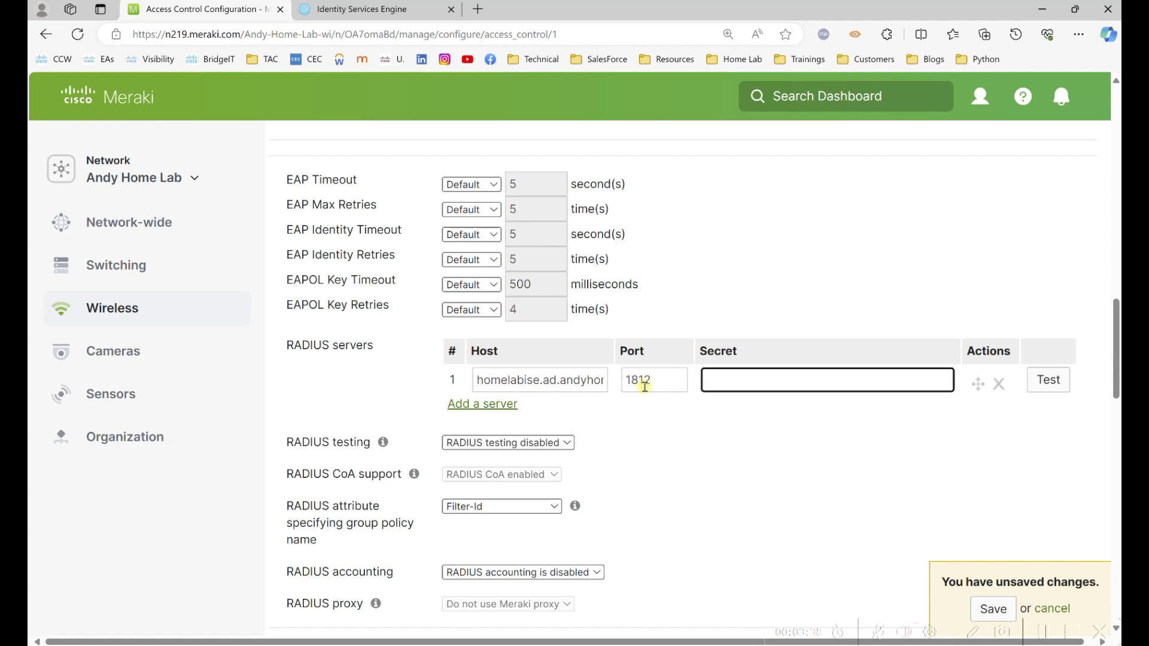
text(ci)
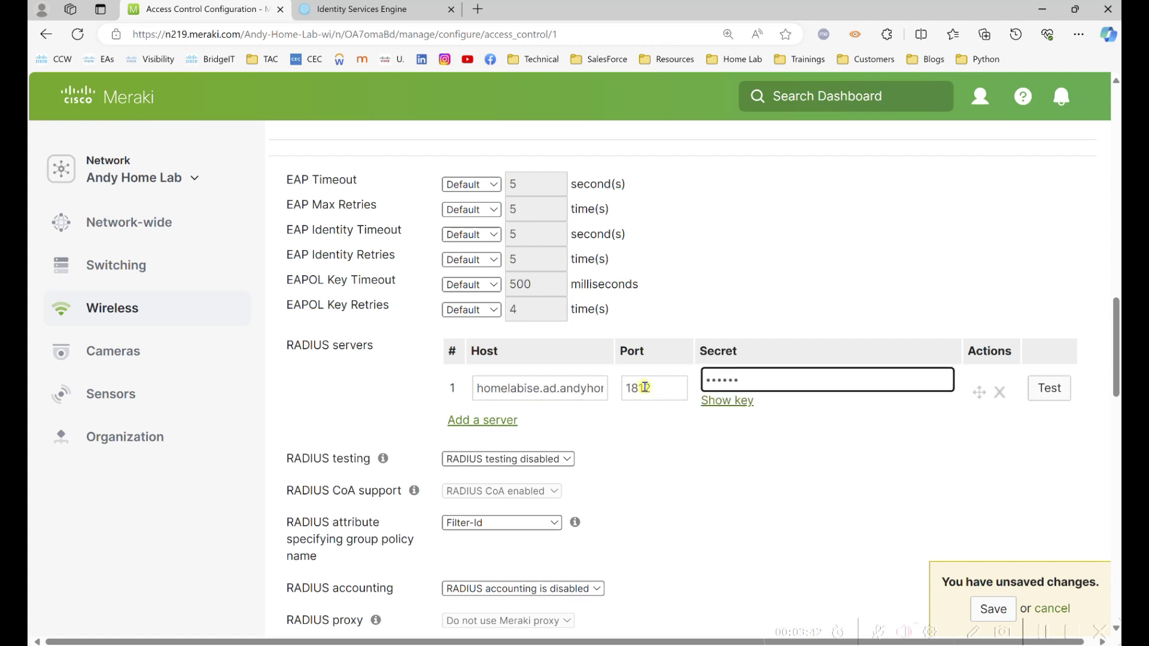
scroll(594, 443, down, 1)
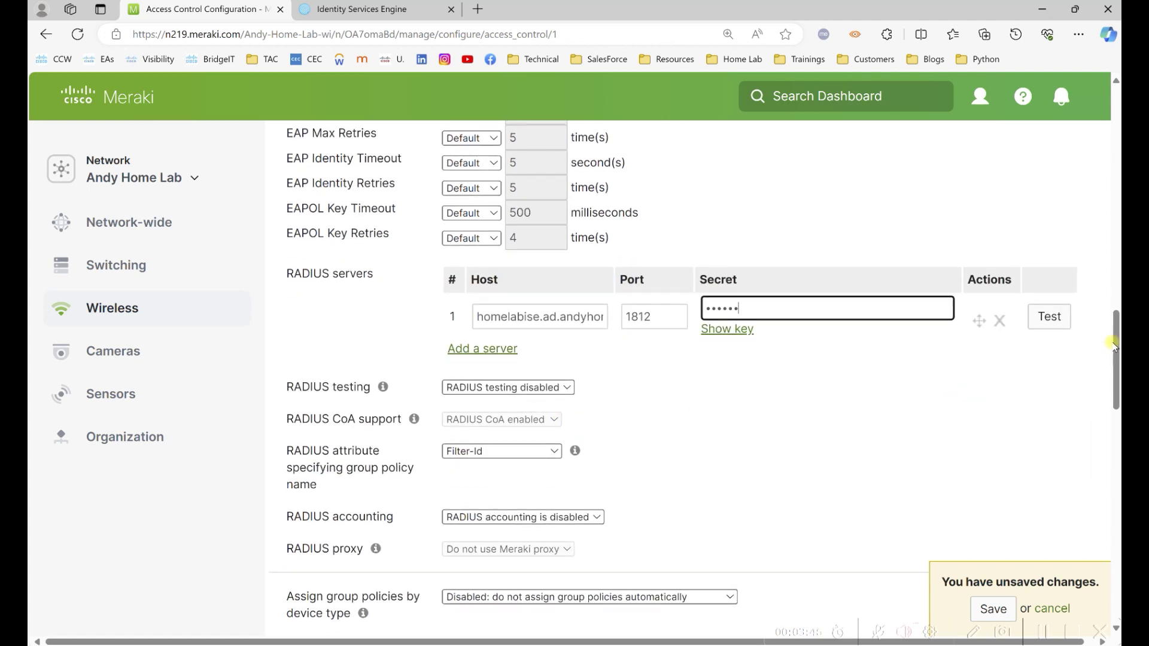
drag(1116, 326, 1117, 366)
Enable the walled garden with 10.1.47.100, 208.67.222.222, 208.67.220.220 and a fourth range, then save.
click(539, 437)
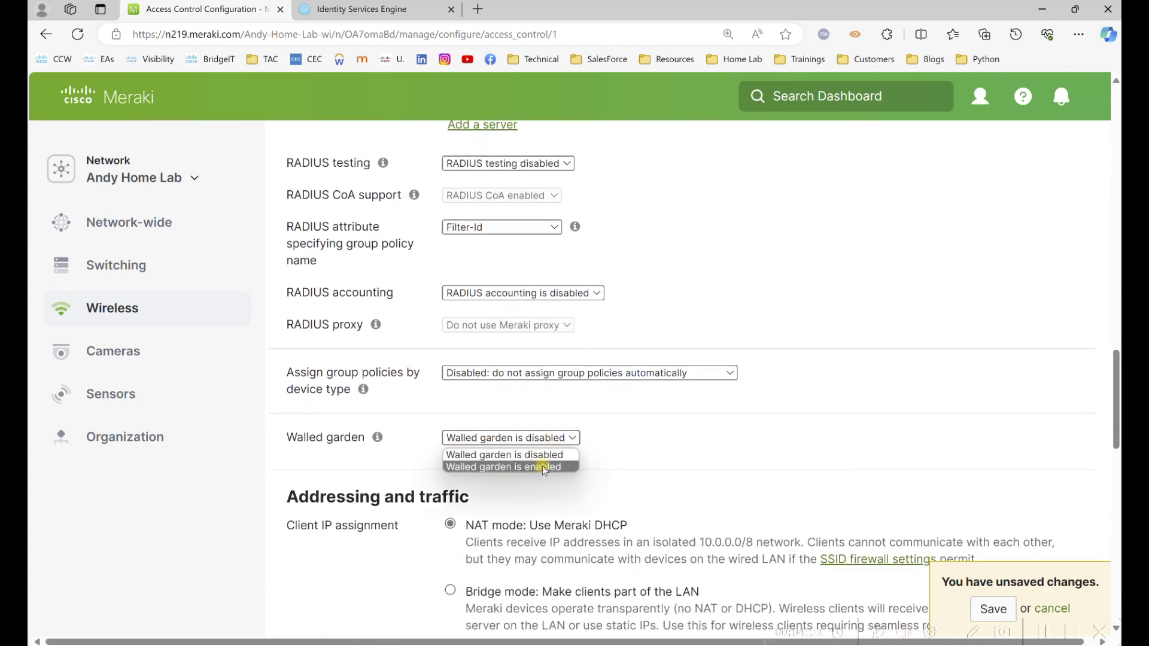
click(542, 466)
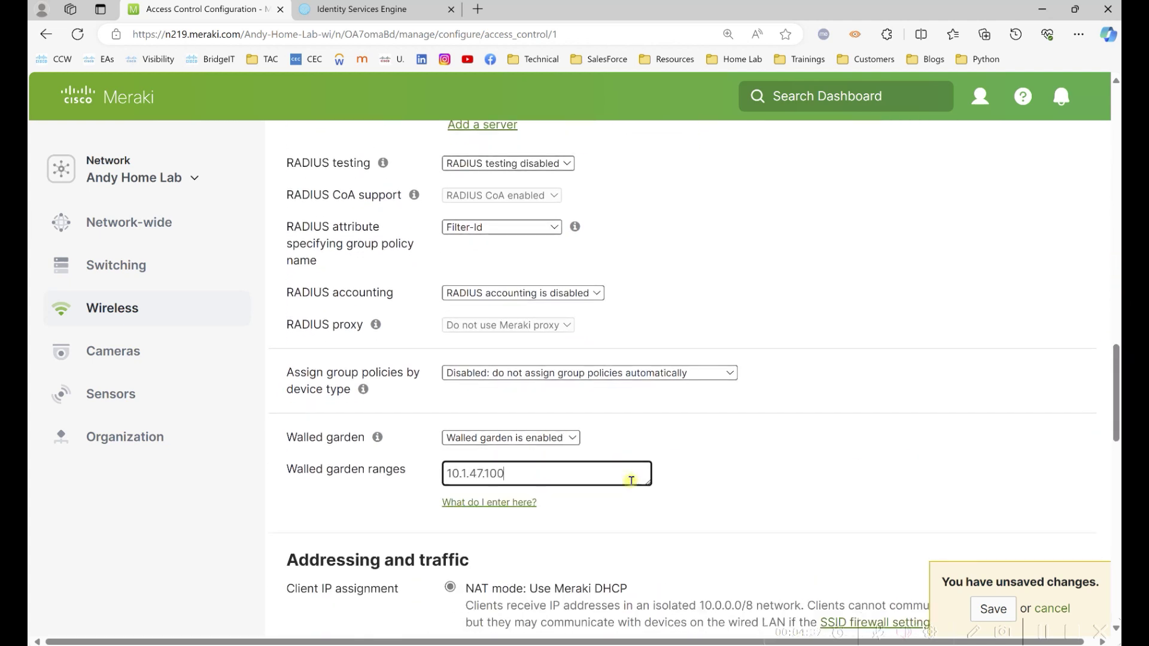
text(10.1.47.100)
key(Return)
text(208.67.222.222)
key(Return)
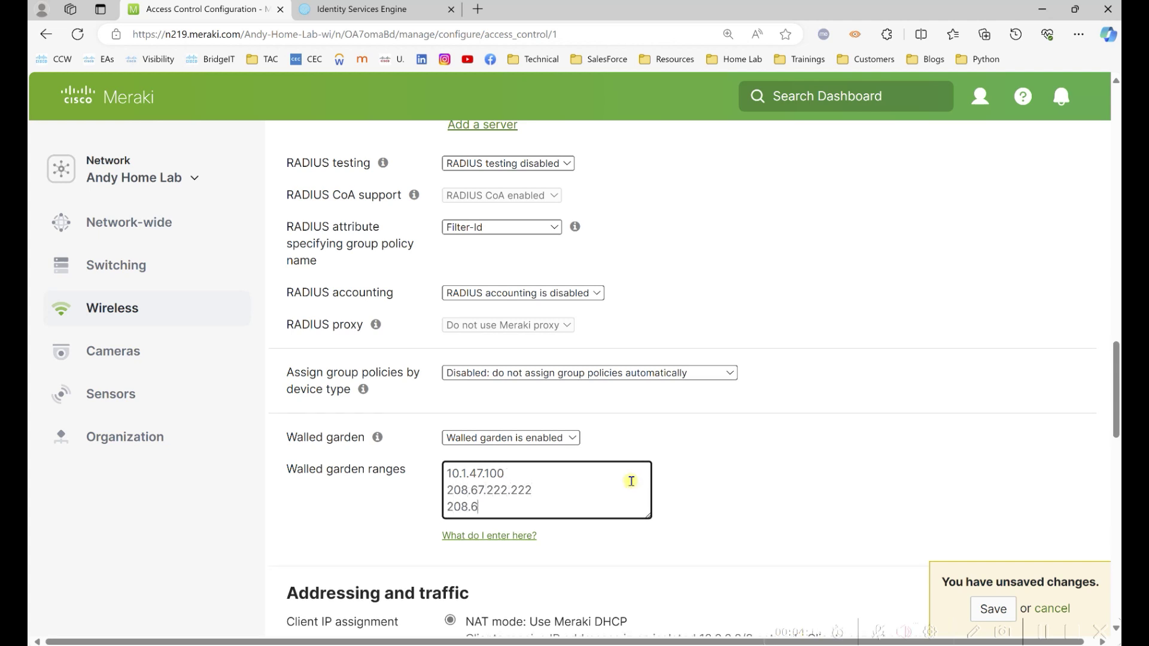
text(208.67.220.220)
key(Return)
text(10.1.36.100)
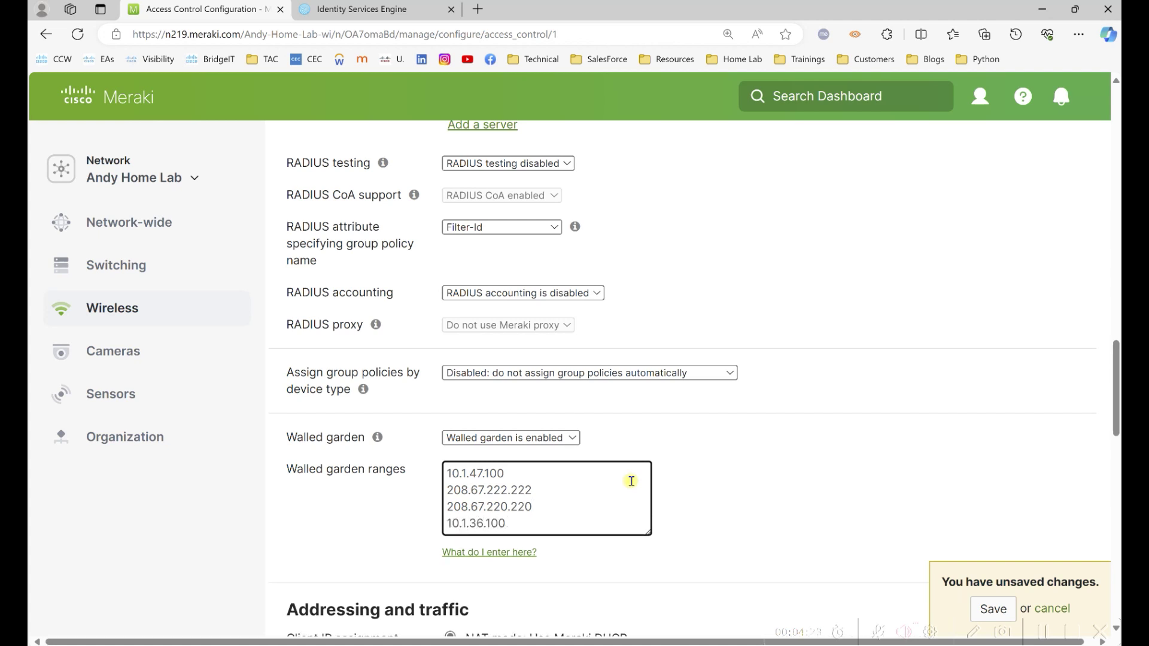
click(1044, 632)
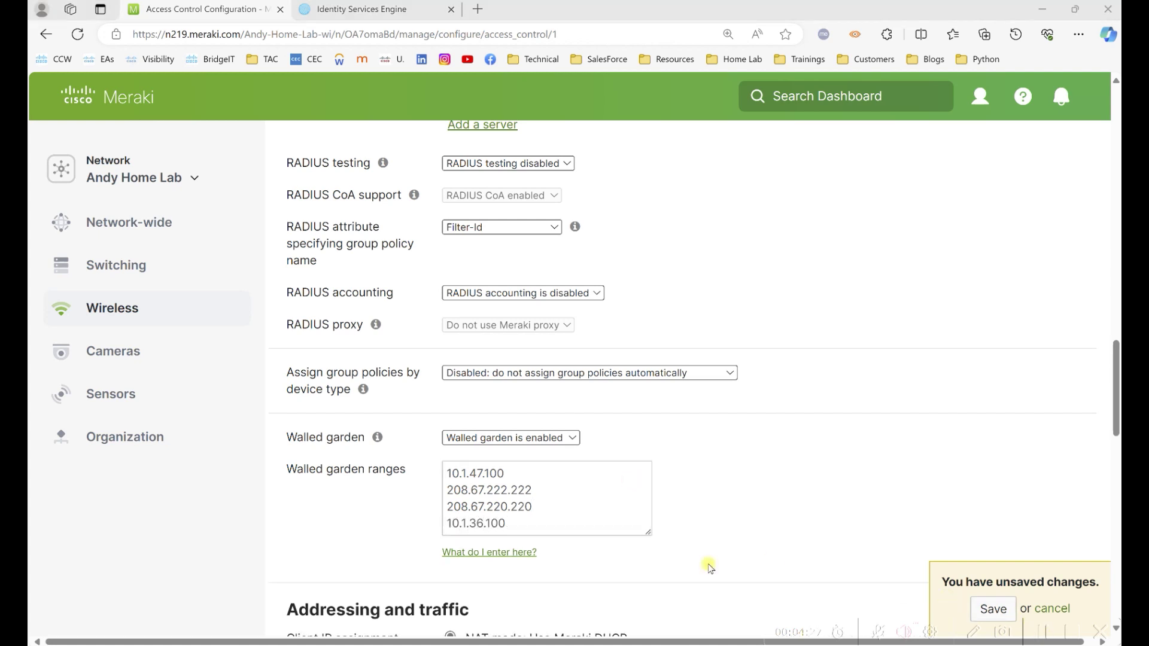
click(522, 528)
click(993, 608)
Set the group policy RADIUS attribute to Airespace-ACL-Name and save.
scroll(596, 318, down, 15)
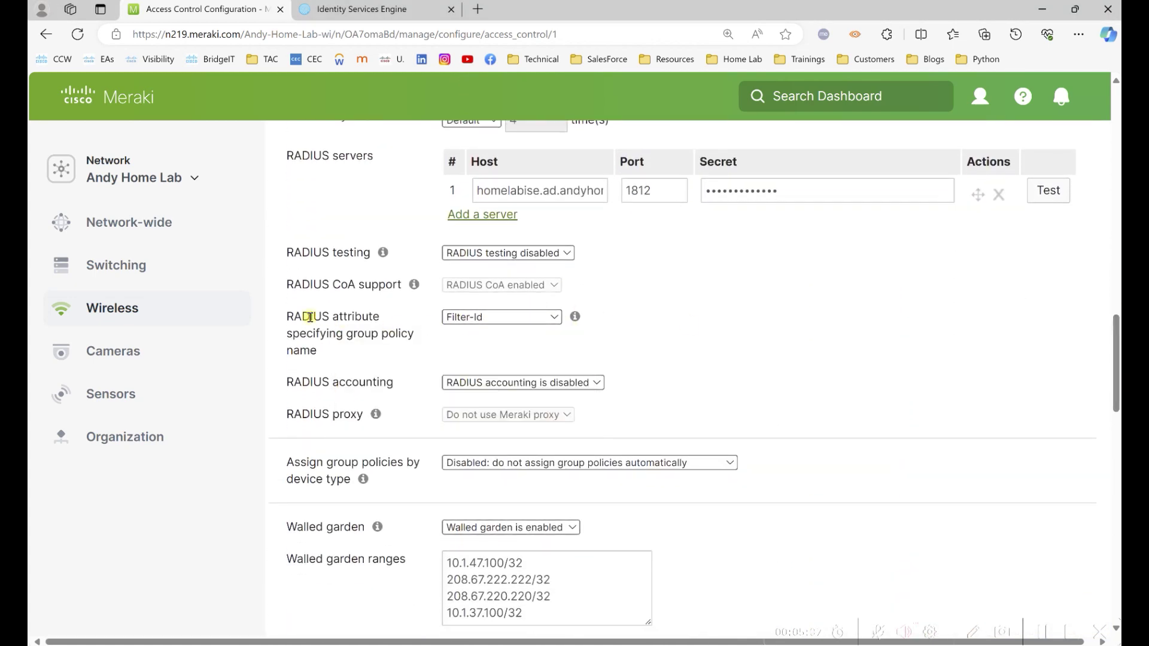
drag(294, 317, 359, 354)
click(547, 316)
click(515, 354)
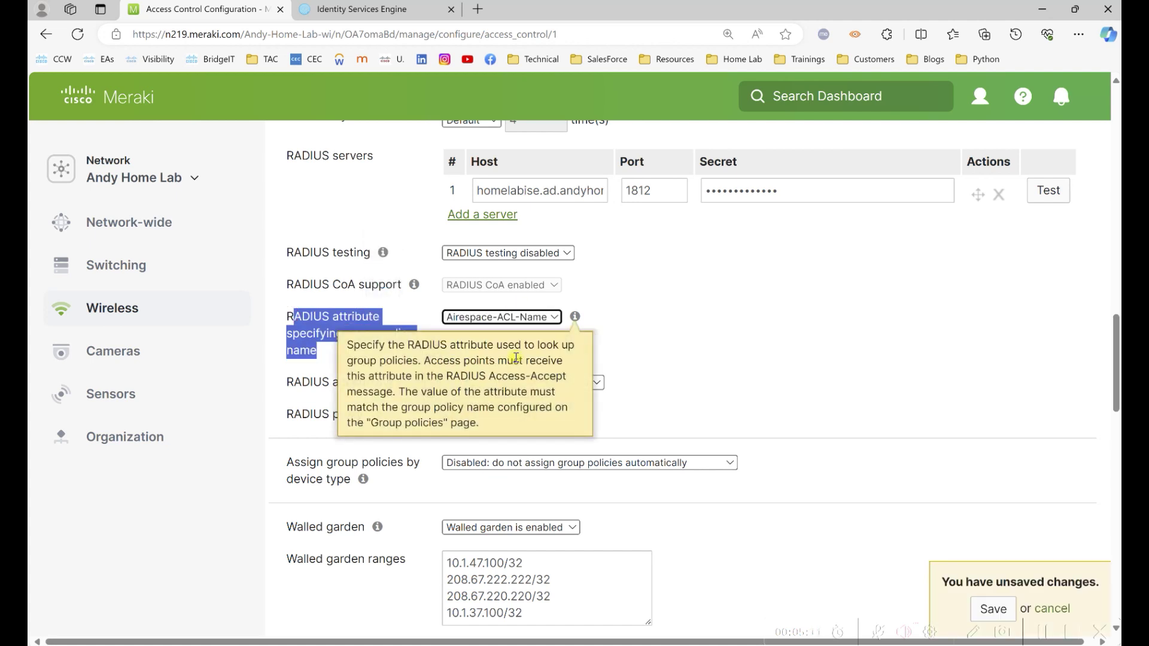
click(993, 609)
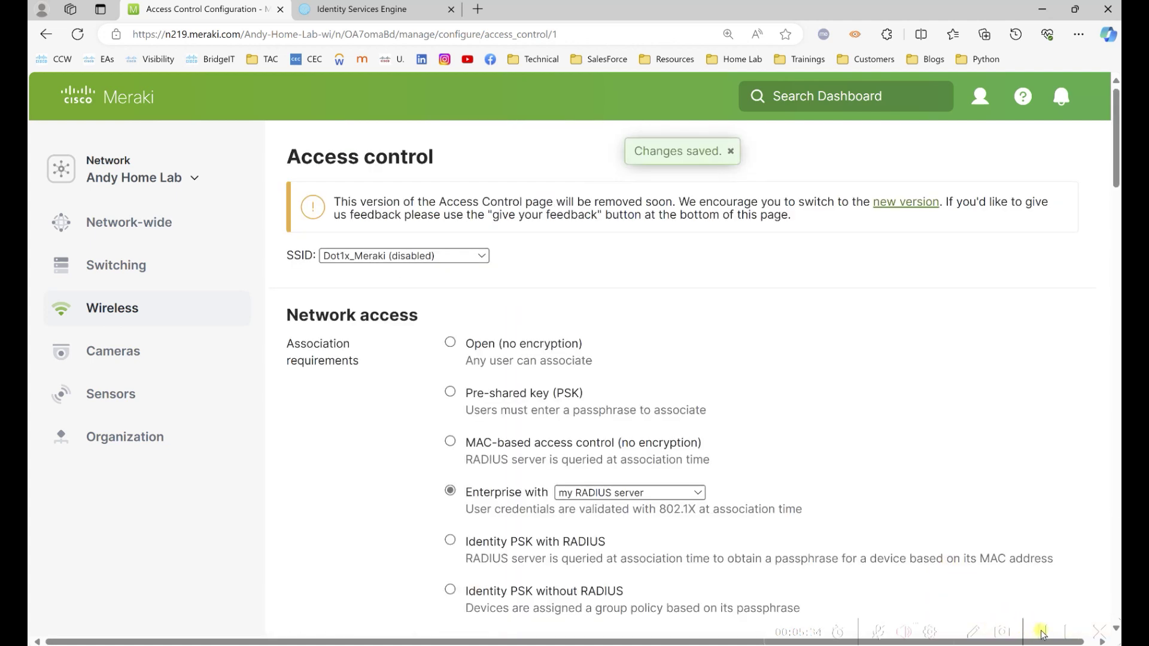
Rename Unconfigured SSID 3 to Guest_Meraki.
mouse_move(180, 308)
click(500, 338)
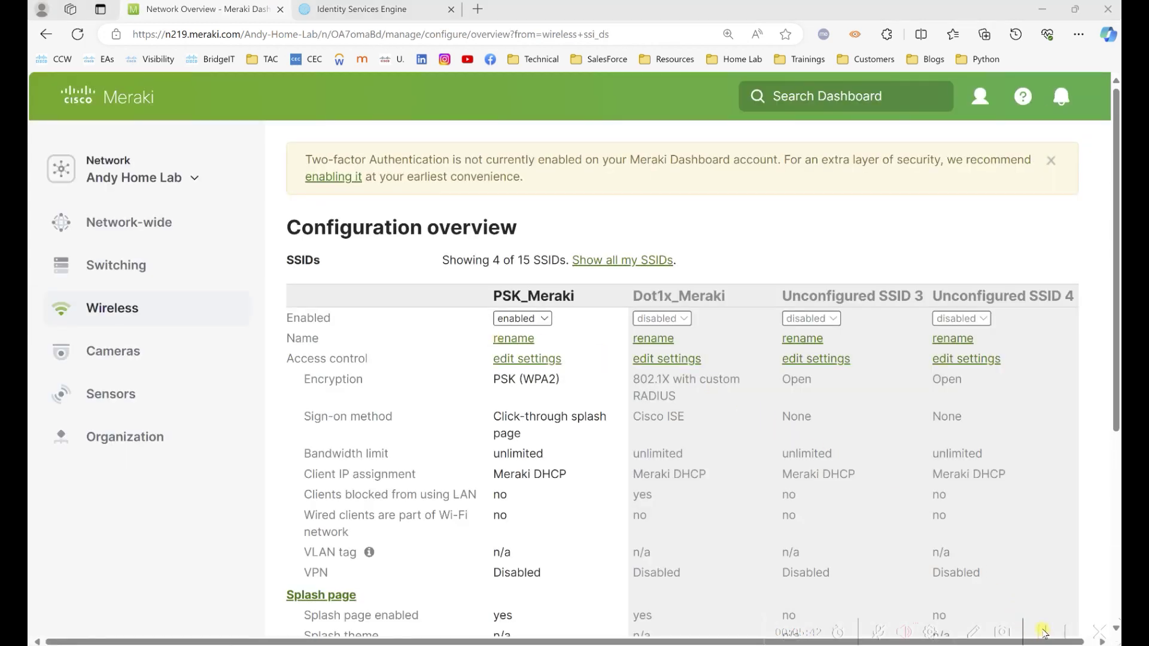
click(802, 339)
drag(854, 343, 687, 377)
text(Guest_Meraki)
key(Return)
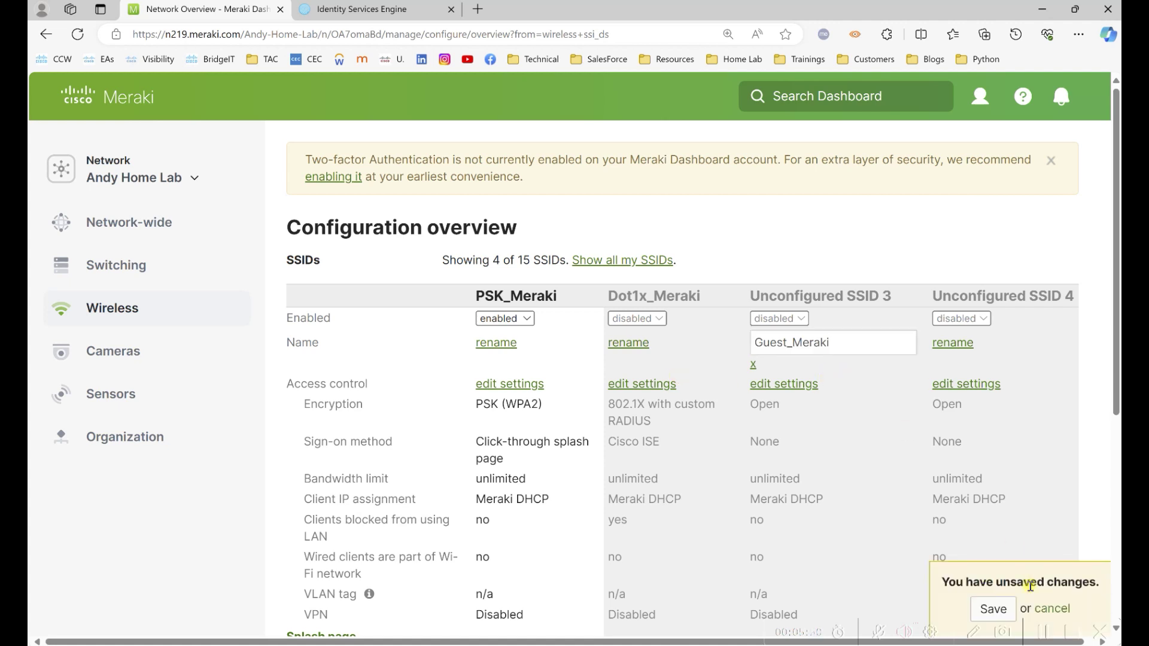
click(880, 360)
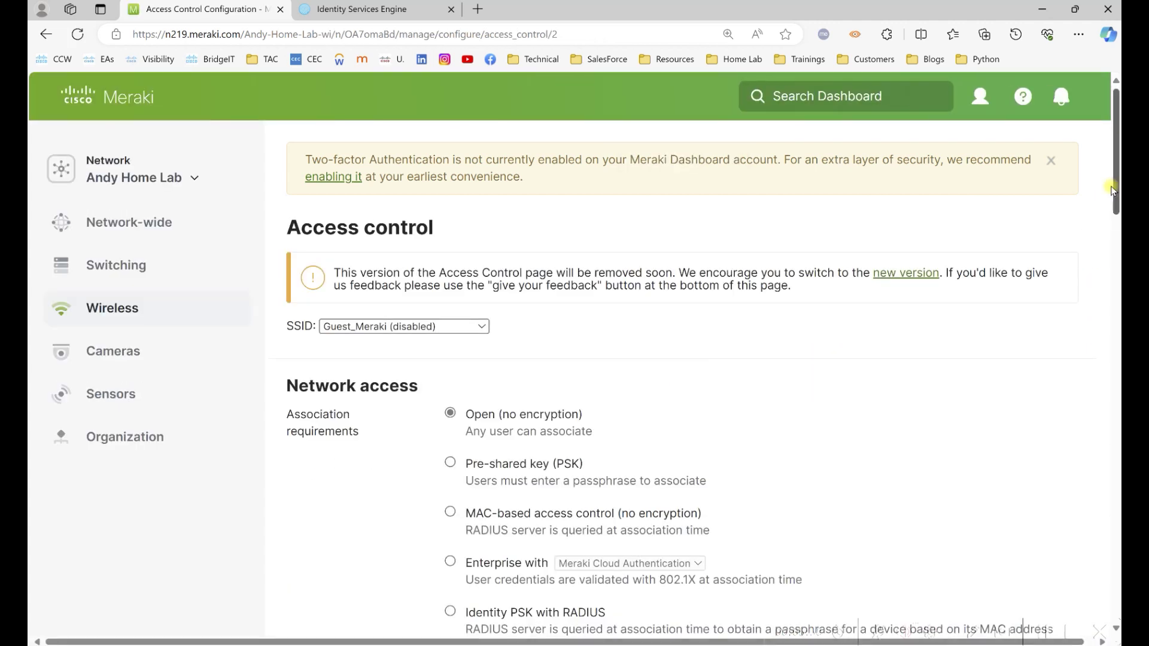
Use a sign-on splash page authenticated with my RADIUS server.
drag(1116, 196, 1116, 237)
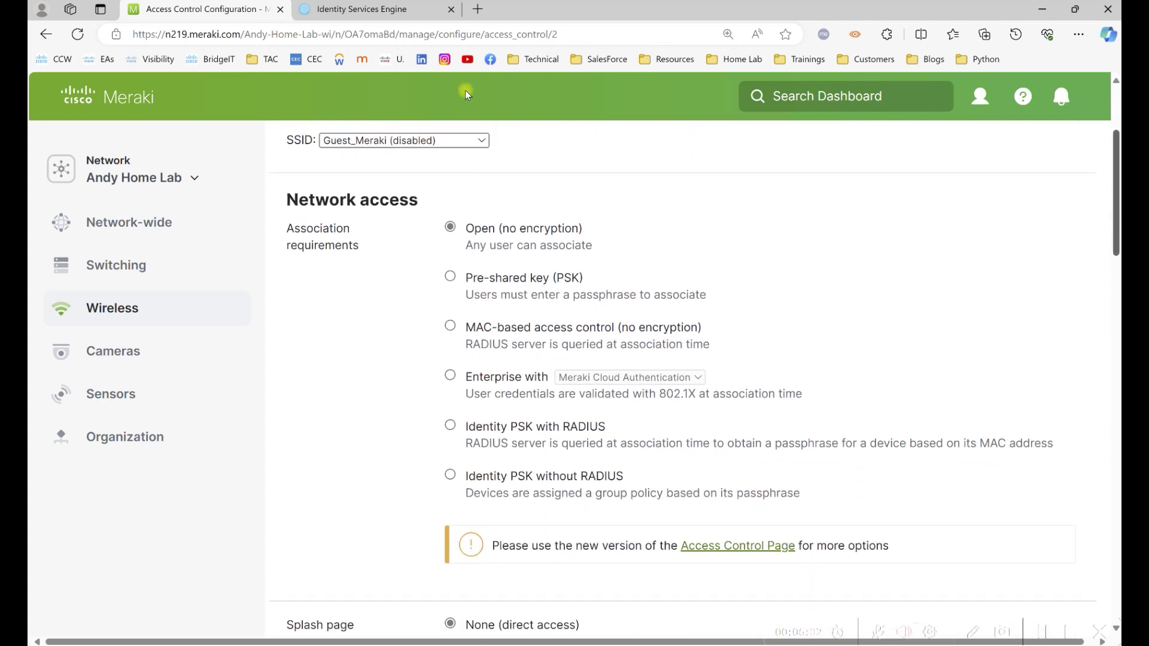
scroll(464, 95, down, 8)
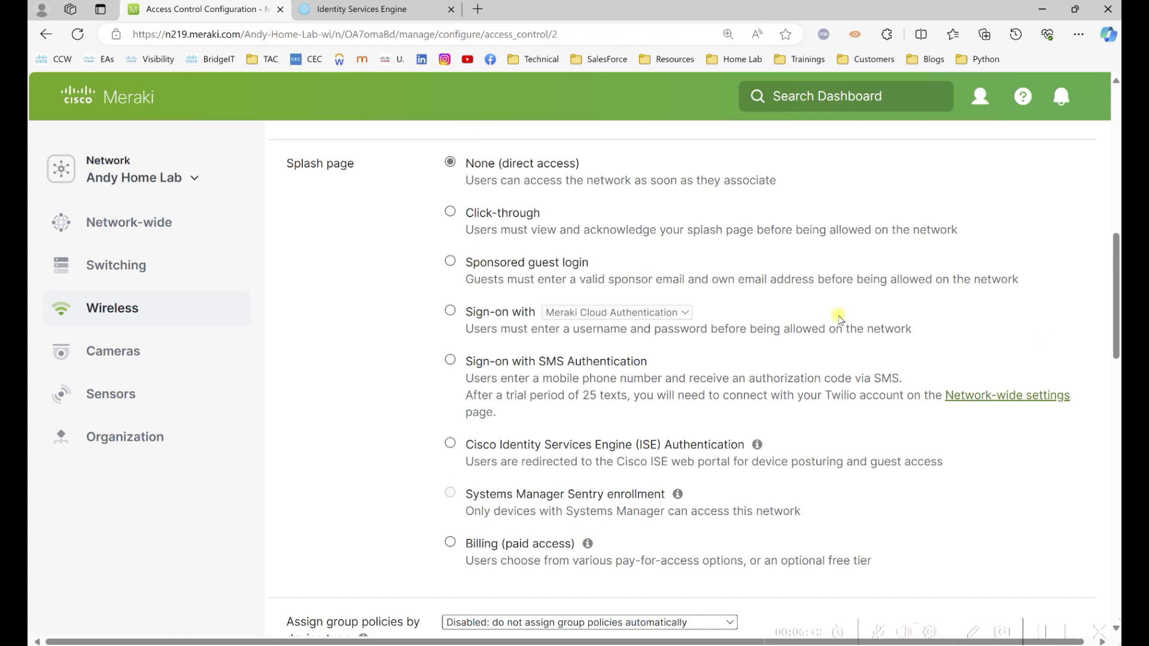
click(579, 313)
click(592, 334)
click(606, 364)
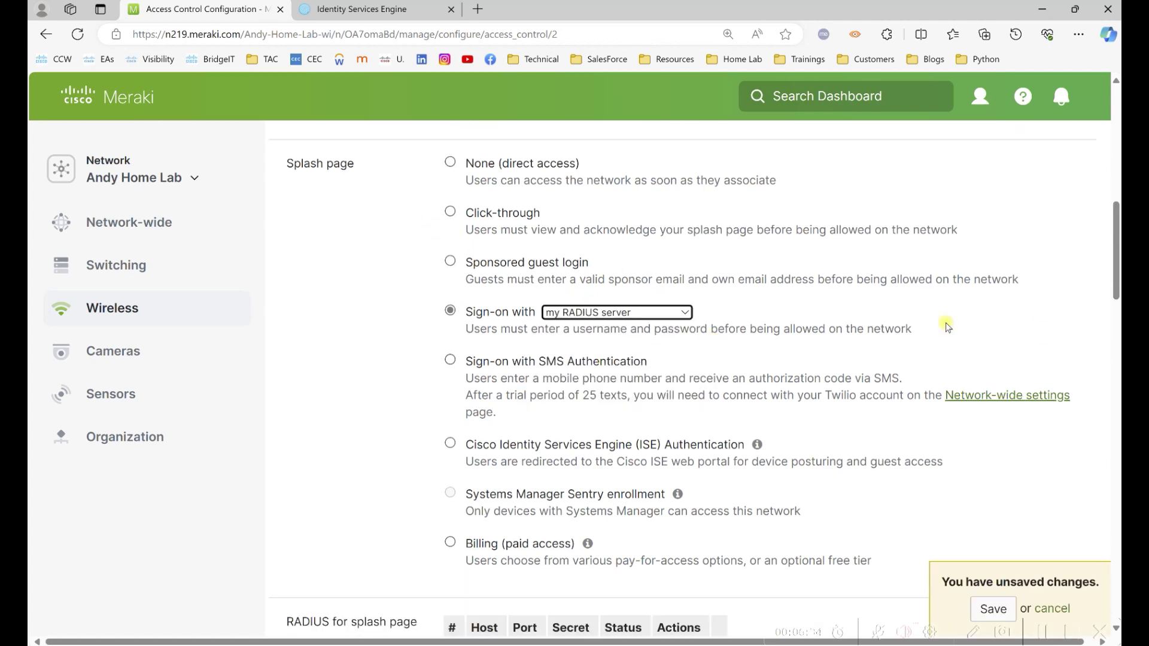
Enter RADIUS server homelabise.ad.andyhomelab.com with port 1812.
scroll(1107, 265, down, 7)
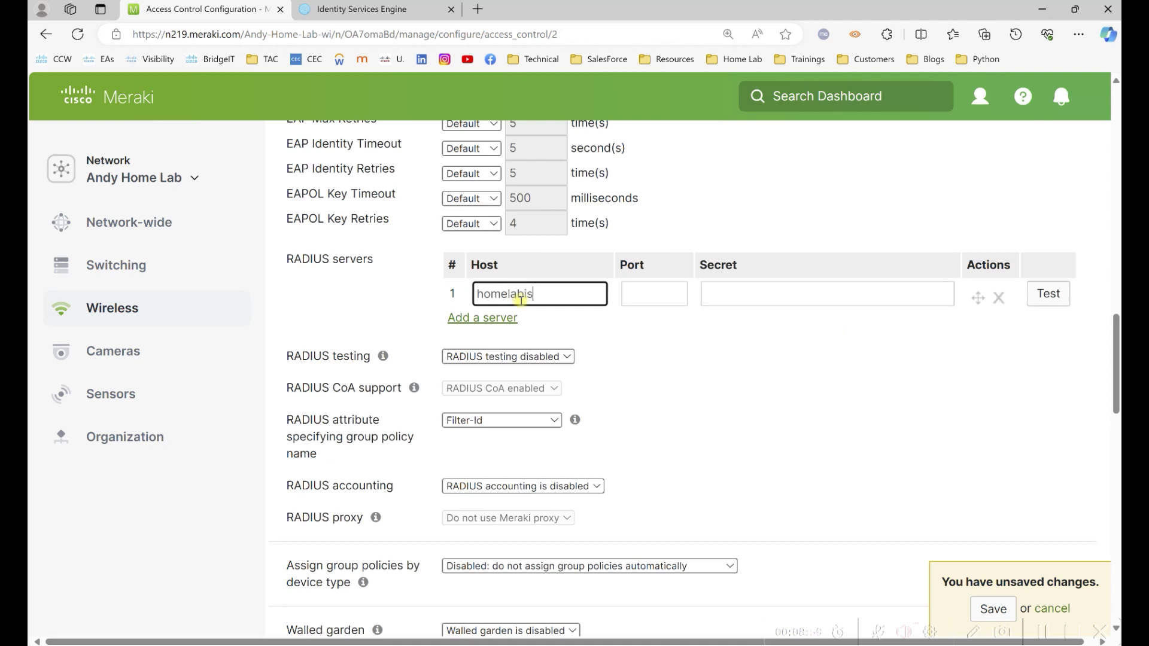
text(ndyhomelab.com)
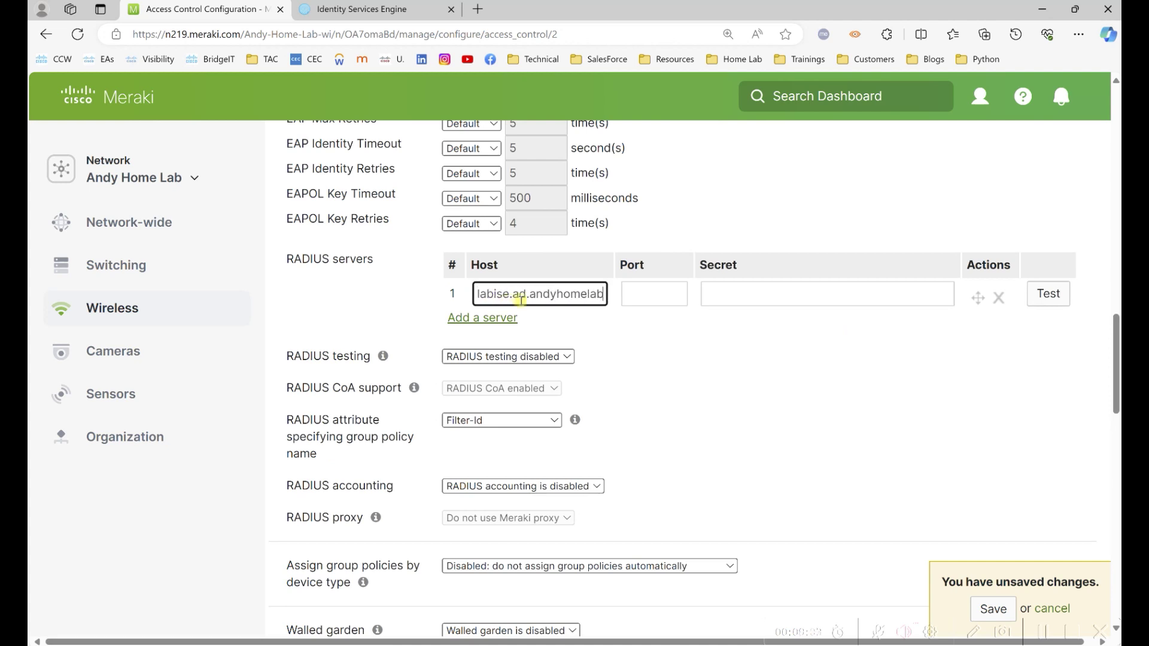
key(Tab)
key(Tab)
text(••)
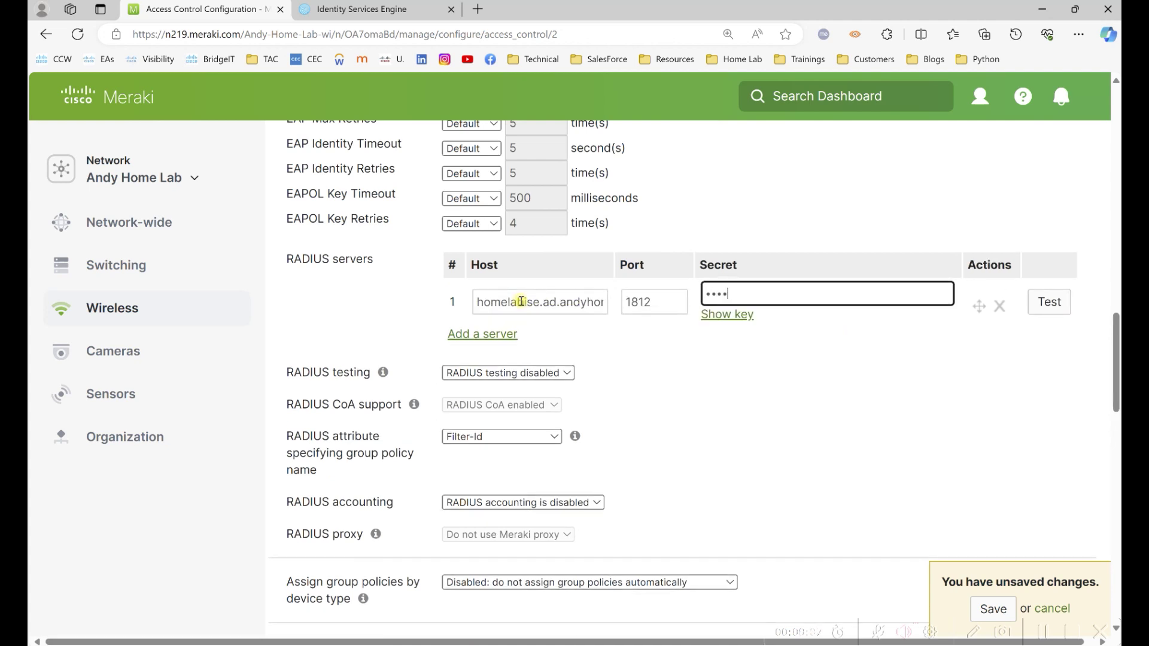
Set the group policy RADIUS attribute to Airespace-ACL-Name.
click(539, 437)
click(530, 476)
scroll(1116, 365, down, 5)
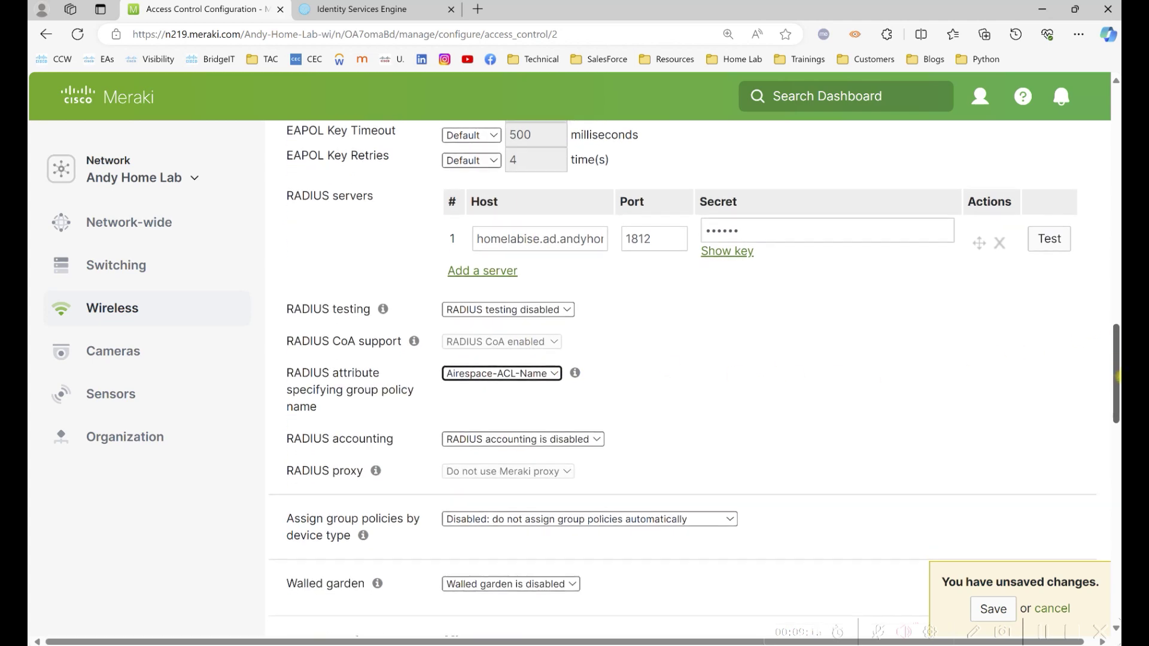
click(569, 344)
click(553, 369)
Enable the walled garden for homelabise.ad.andyhomelab.com, 10.1.37.100, 208.67.222.222 and 208.67.220.220, then save.
click(567, 375)
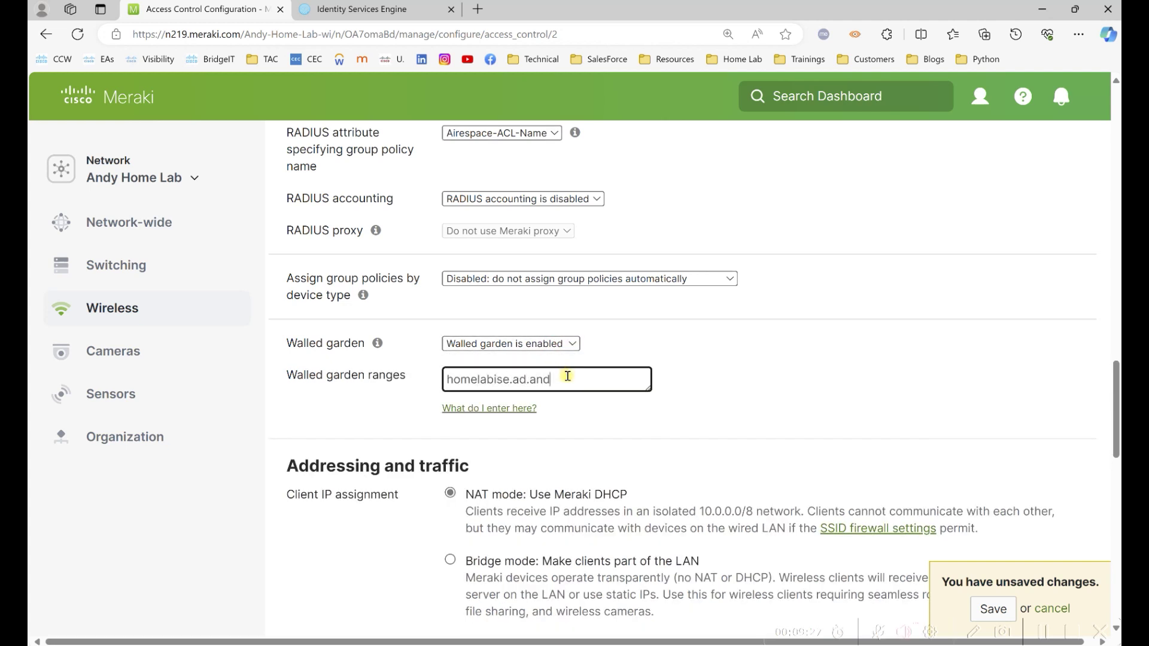
key(Return)
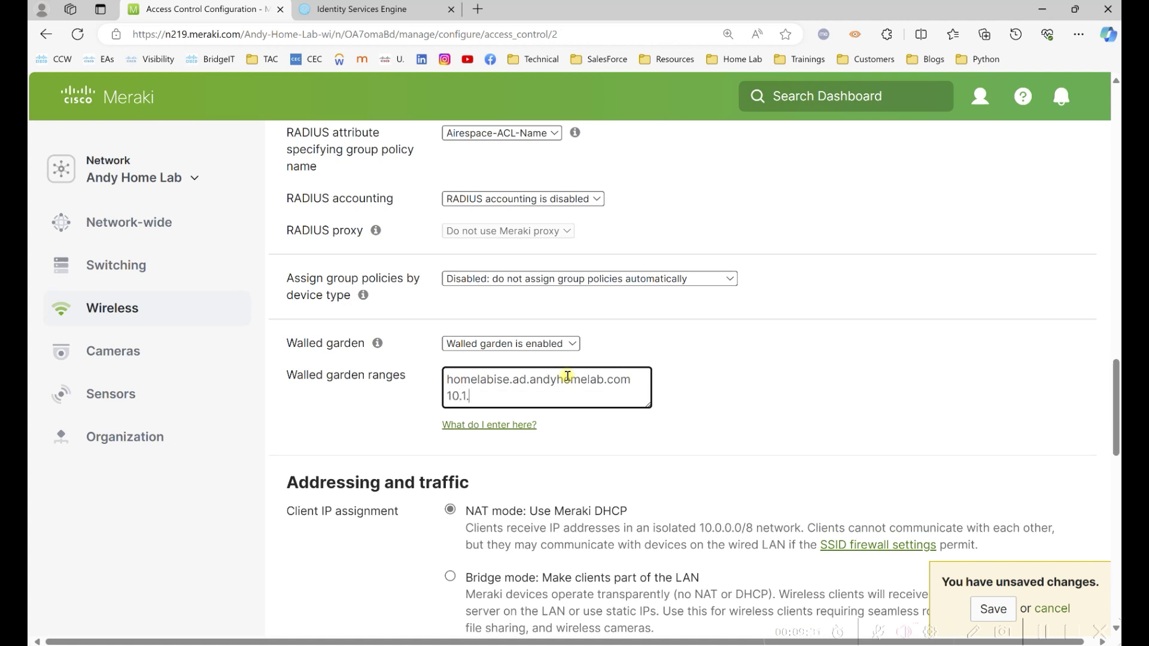
text(10.1.37.100)
key(Return)
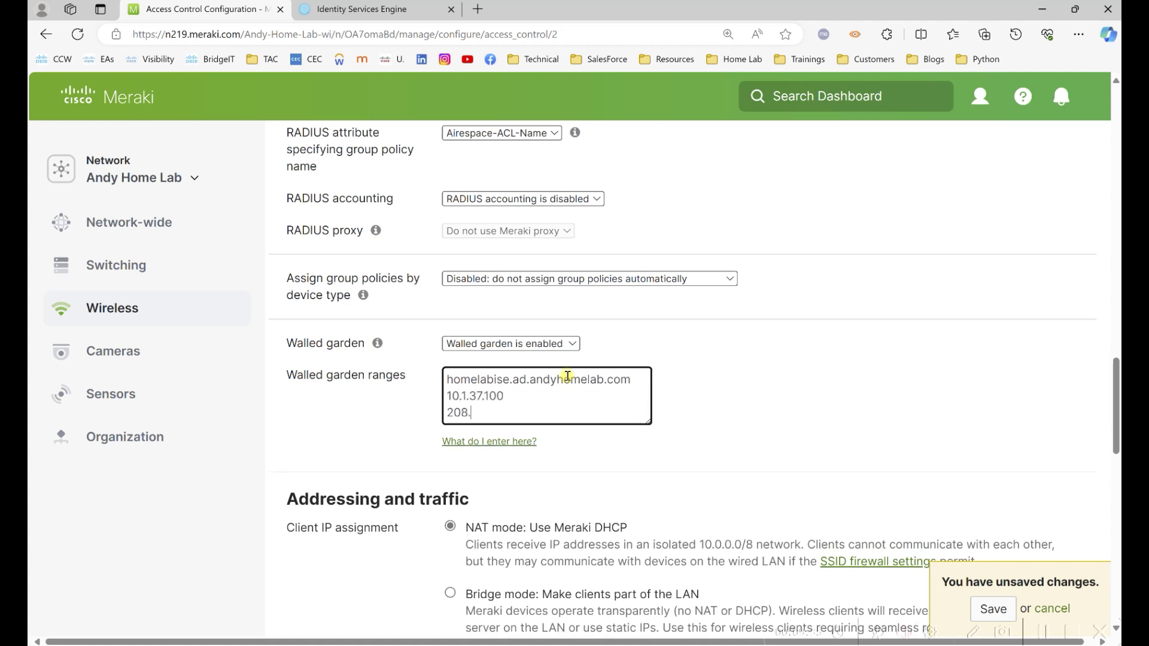
text(208.67.222.222)
key(Return)
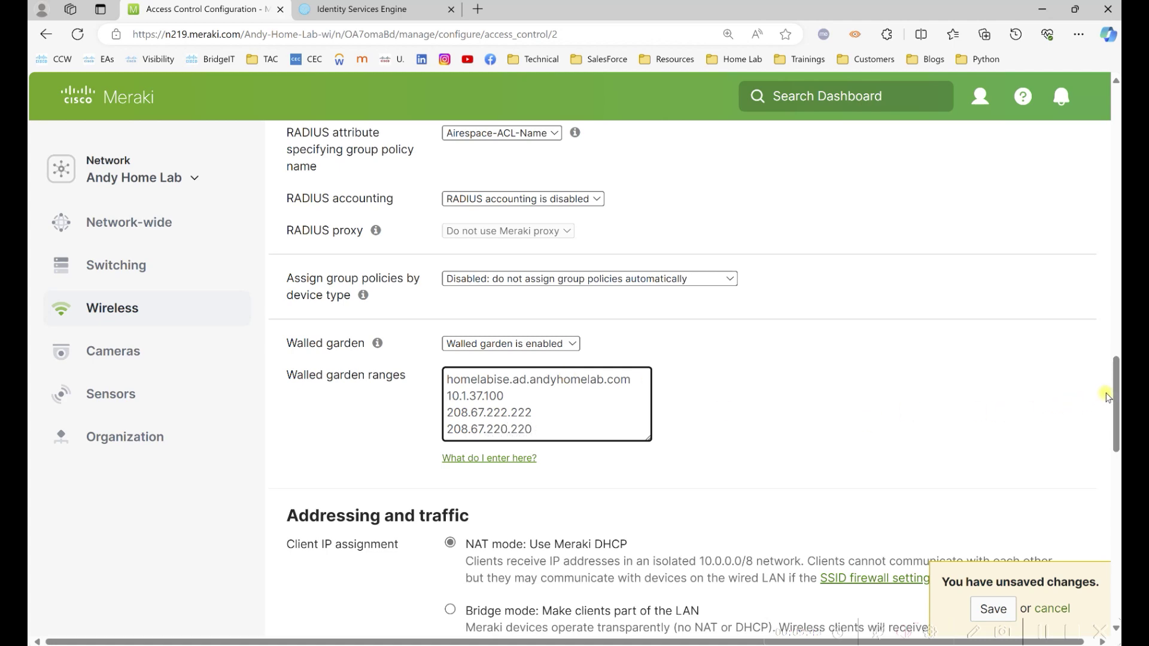
drag(1116, 401, 1117, 477)
scroll(658, 359, down, 8)
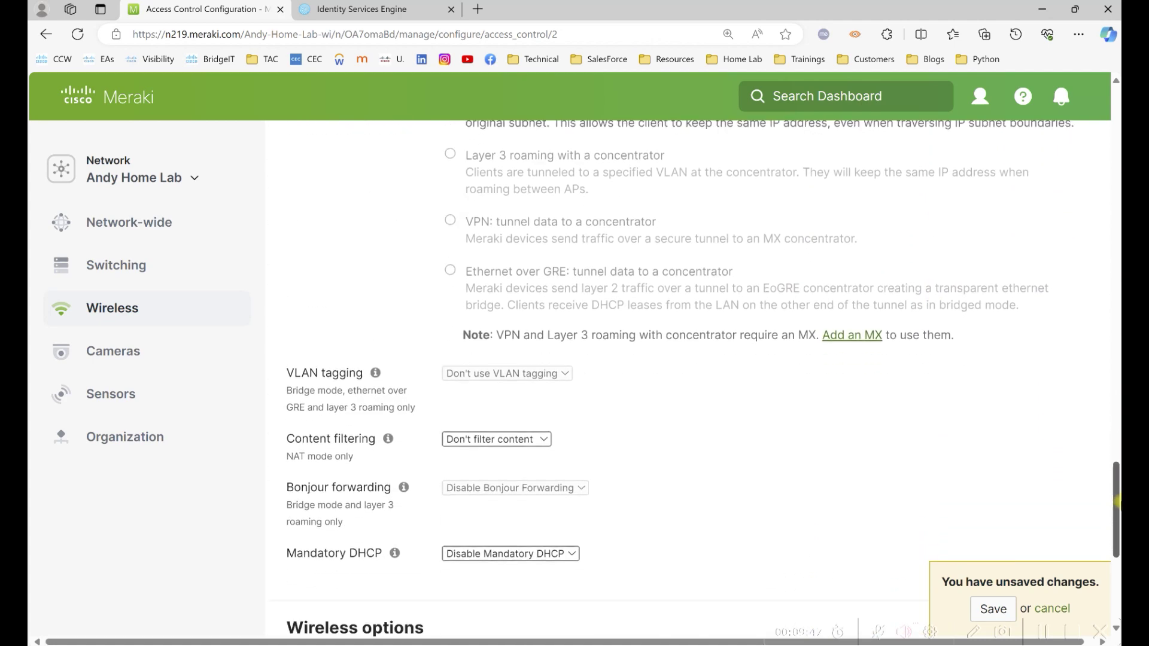
click(681, 457)
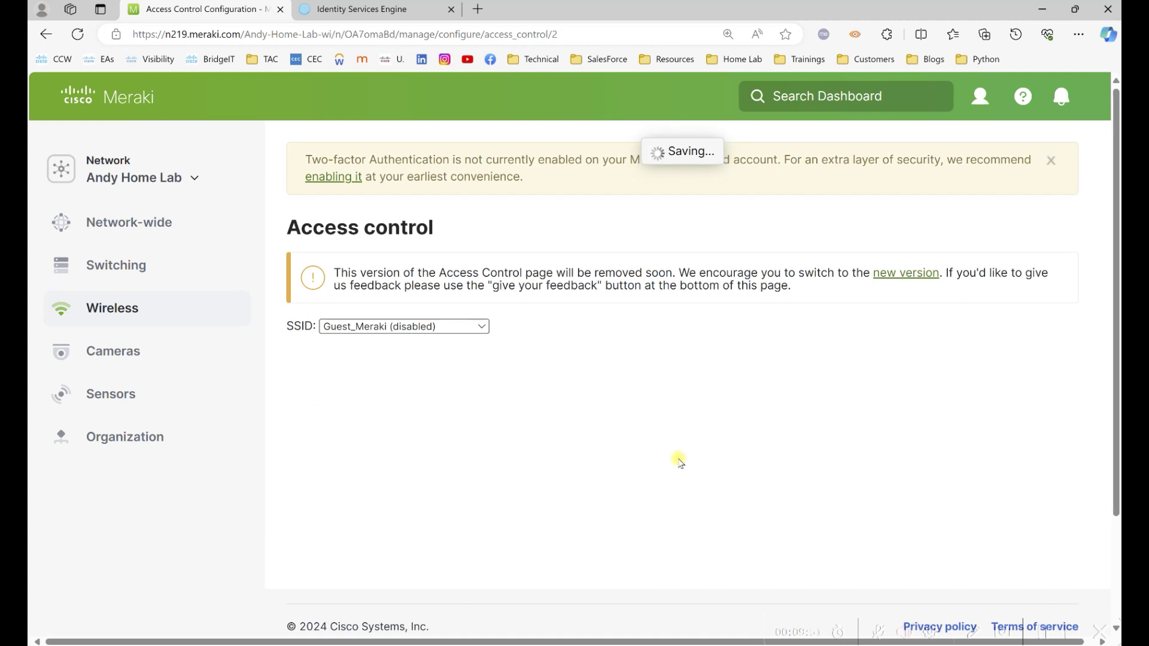
click(1046, 632)
Rename Unconfigured SSID 4 to WirelessMAB_Meraki and save the new name.
mouse_move(149, 308)
click(511, 347)
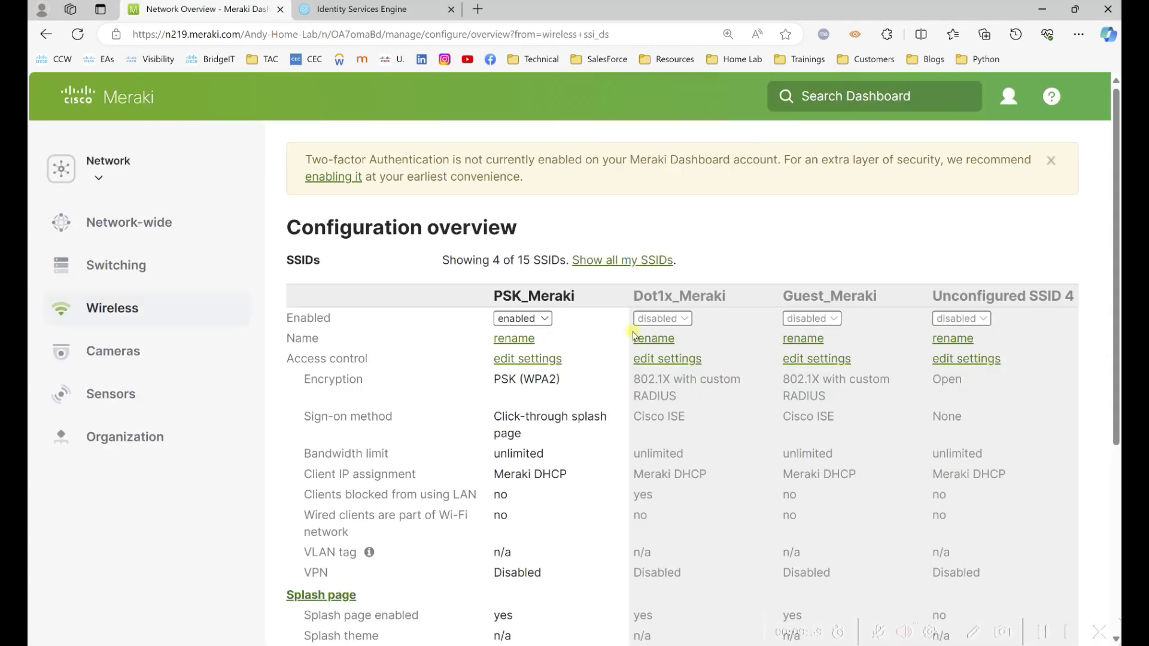
click(937, 343)
triple_click(952, 340)
text(WirelessMAB_Meraki)
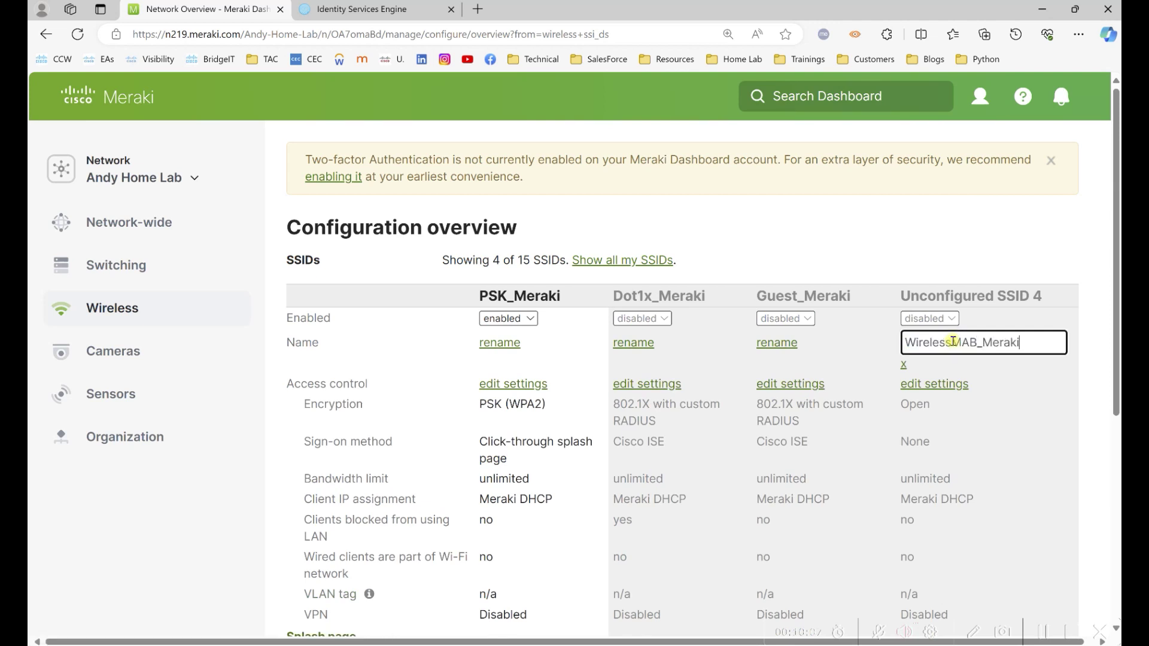
click(993, 609)
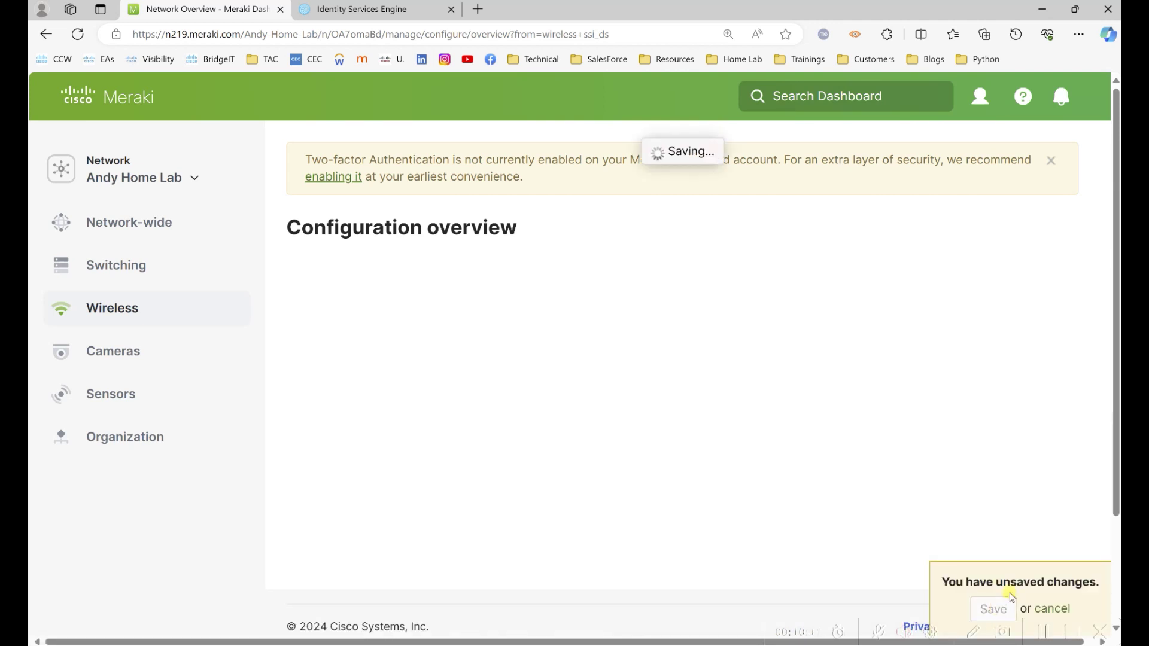
click(963, 360)
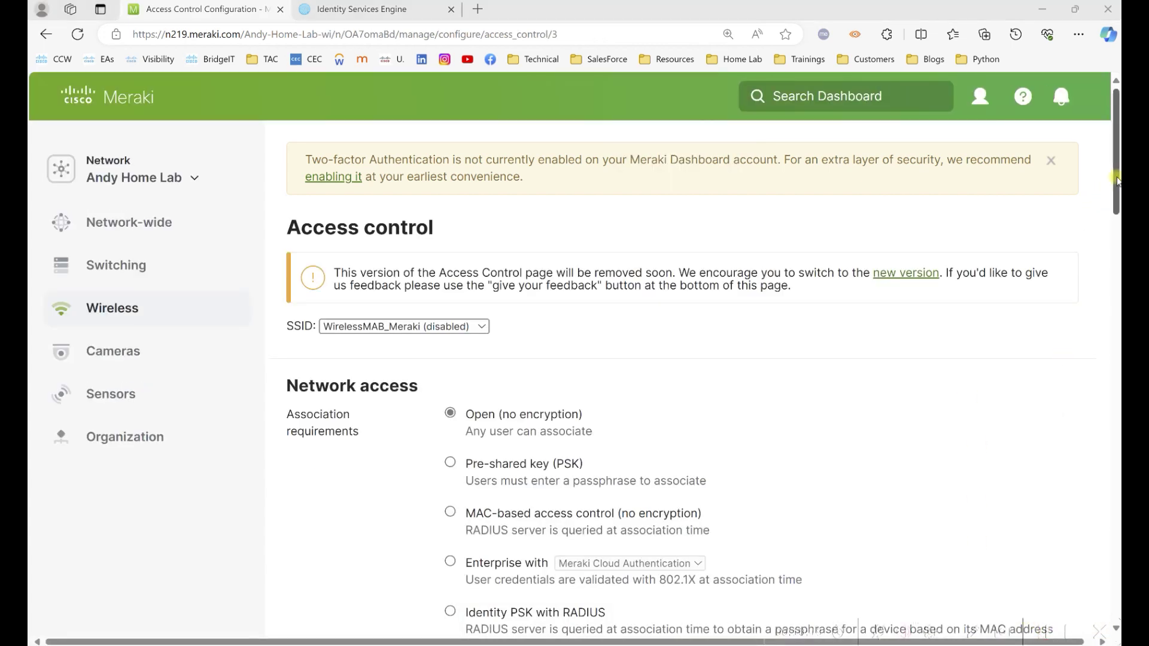
Switch WirelessMAB_Meraki to MAC-based access control with the ISE splash page.
scroll(1071, 293, down, 4)
click(450, 276)
drag(1116, 212, 1115, 284)
click(471, 485)
drag(1114, 240, 1114, 399)
Add the ISE RADIUS server on port 1812 and use Airespace-ACL-Name for group policy.
click(506, 210)
click(519, 222)
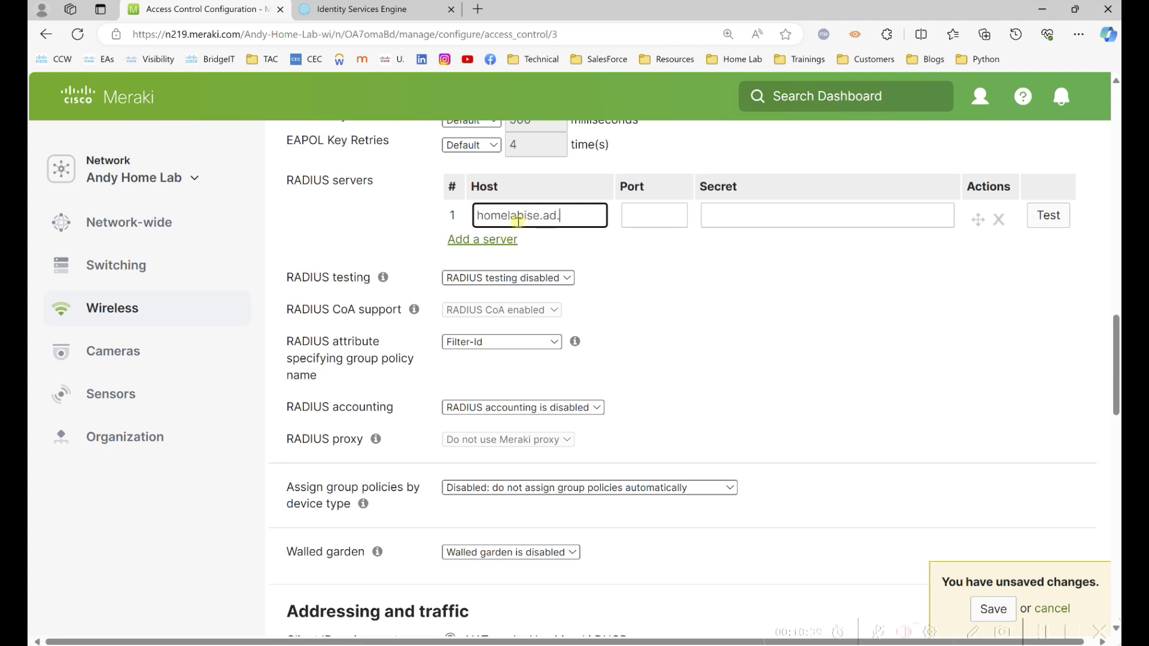
text(melab.com)
key(Tab)
text(1812)
key(Tab)
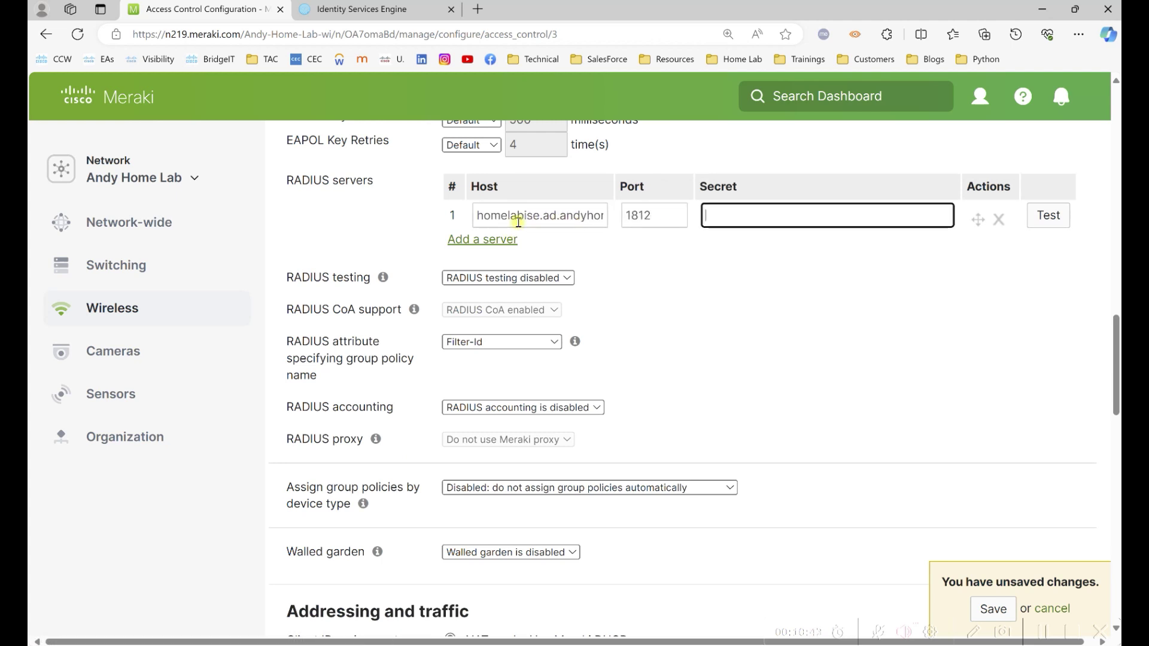
text(ci)
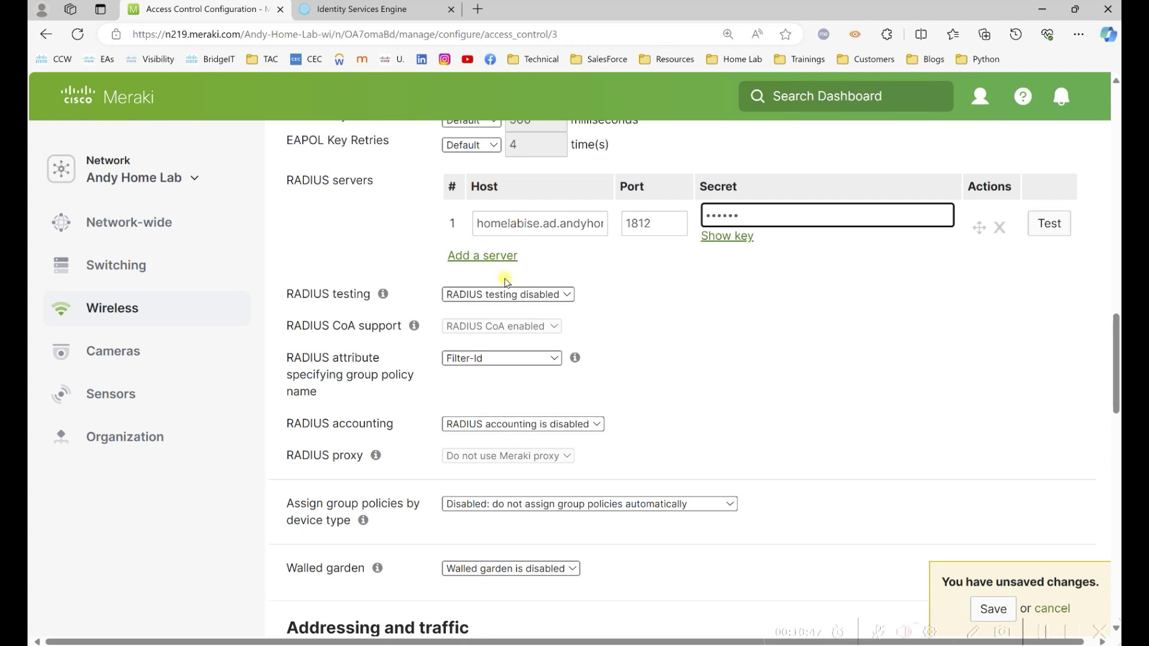
click(541, 358)
click(541, 402)
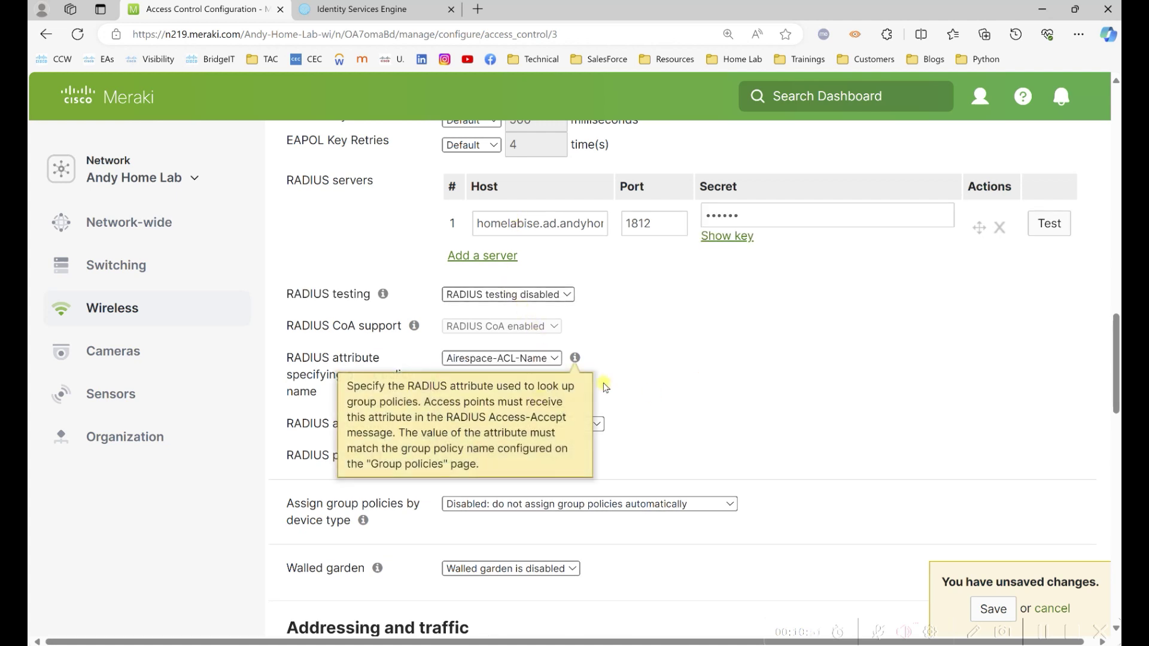
drag(1114, 352, 1111, 390)
Enable the walled garden with 10.1.47.100, 10.1.37.100, 208.67.222.222 and 208.67.220.220, then save.
click(572, 320)
click(527, 349)
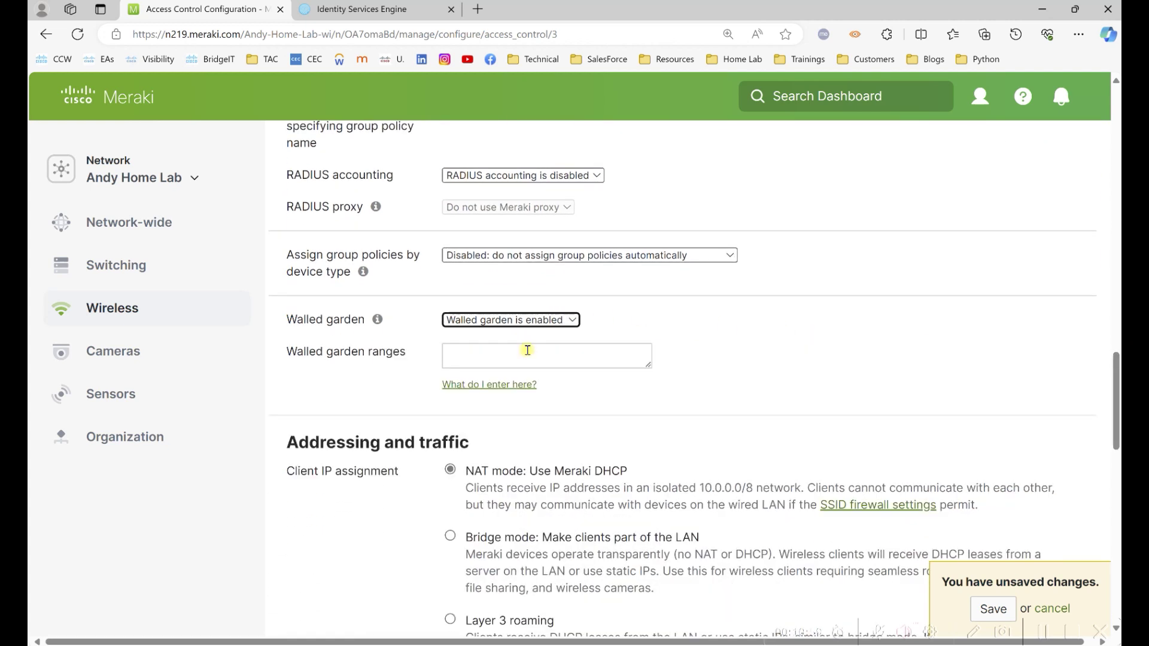
click(527, 349)
text(10.1.47.100)
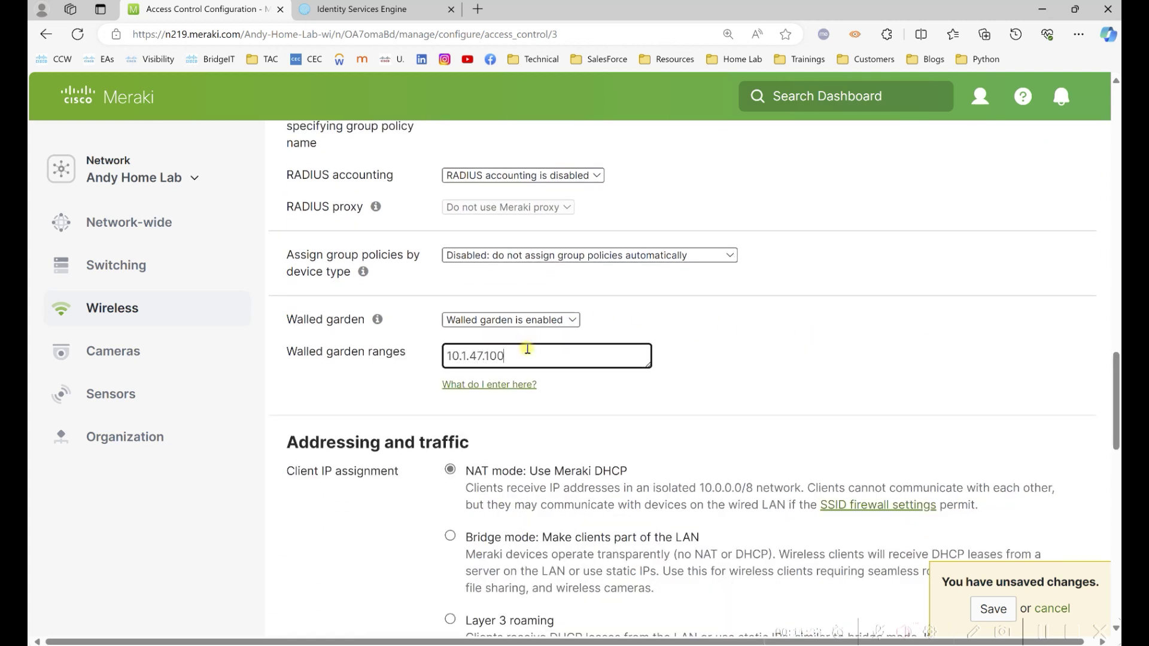
key(Return)
text(10.1.37.100)
key(Return)
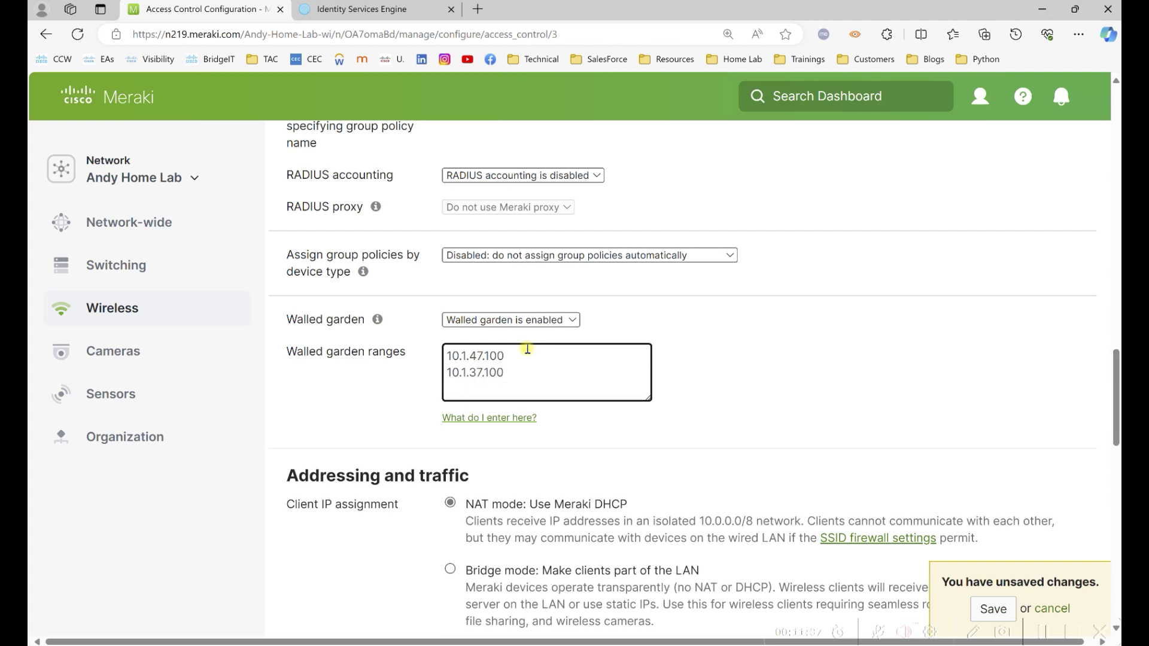
text(208.67.222.222)
key(Return)
text(20)
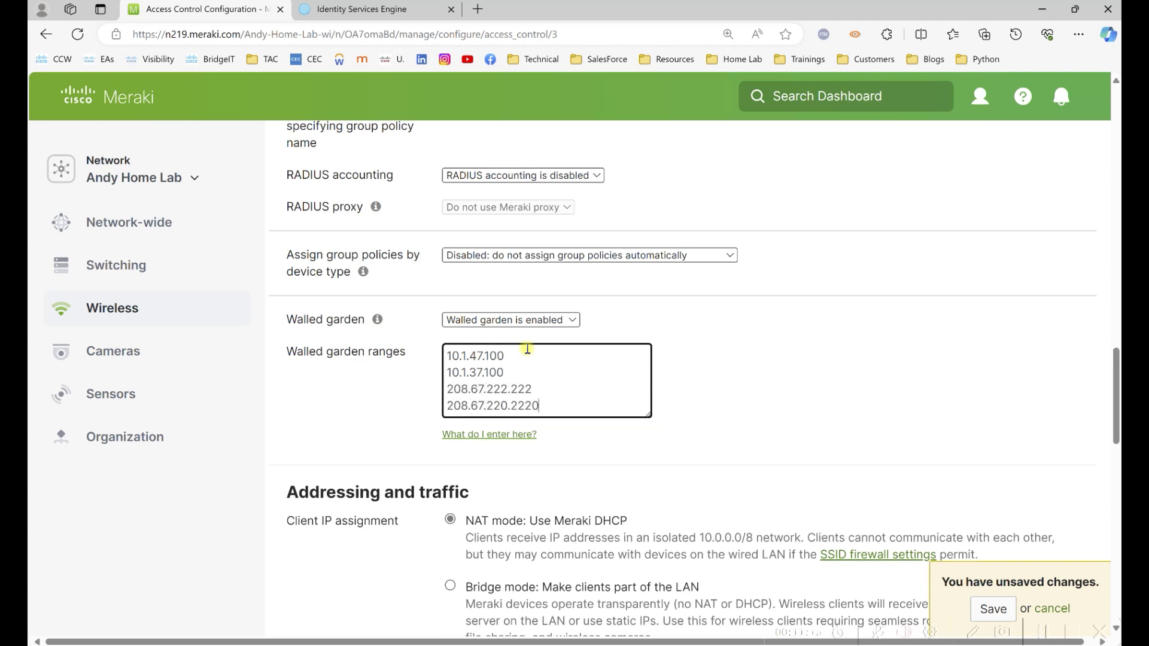
scroll(527, 351, down, 8)
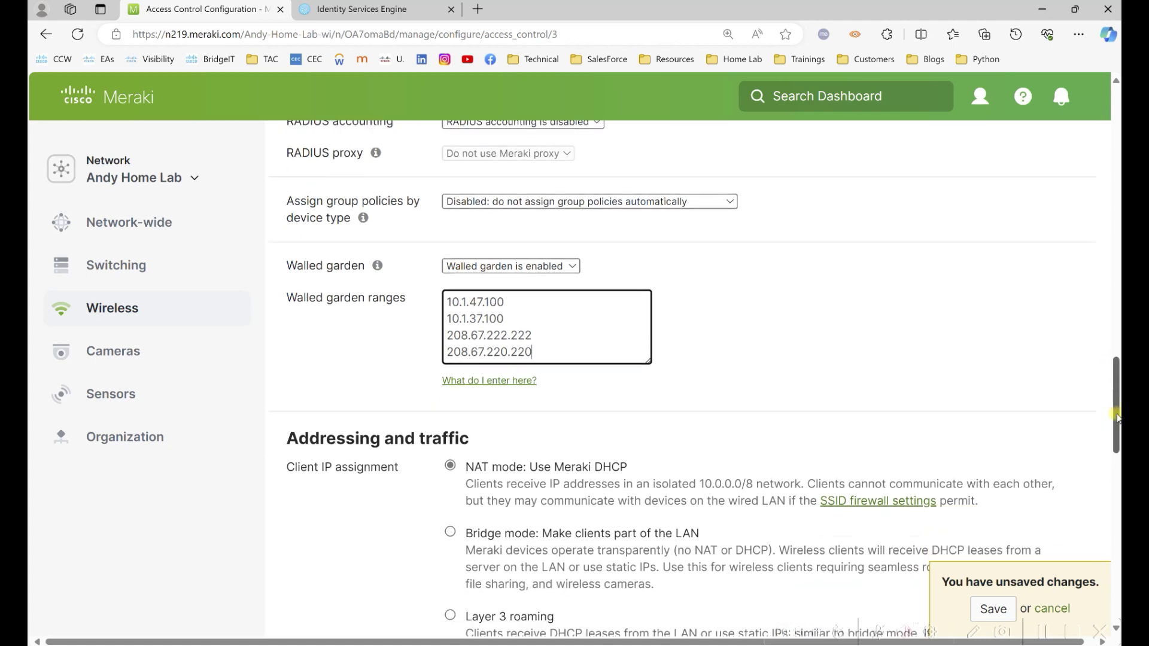
scroll(468, 199, down, 6)
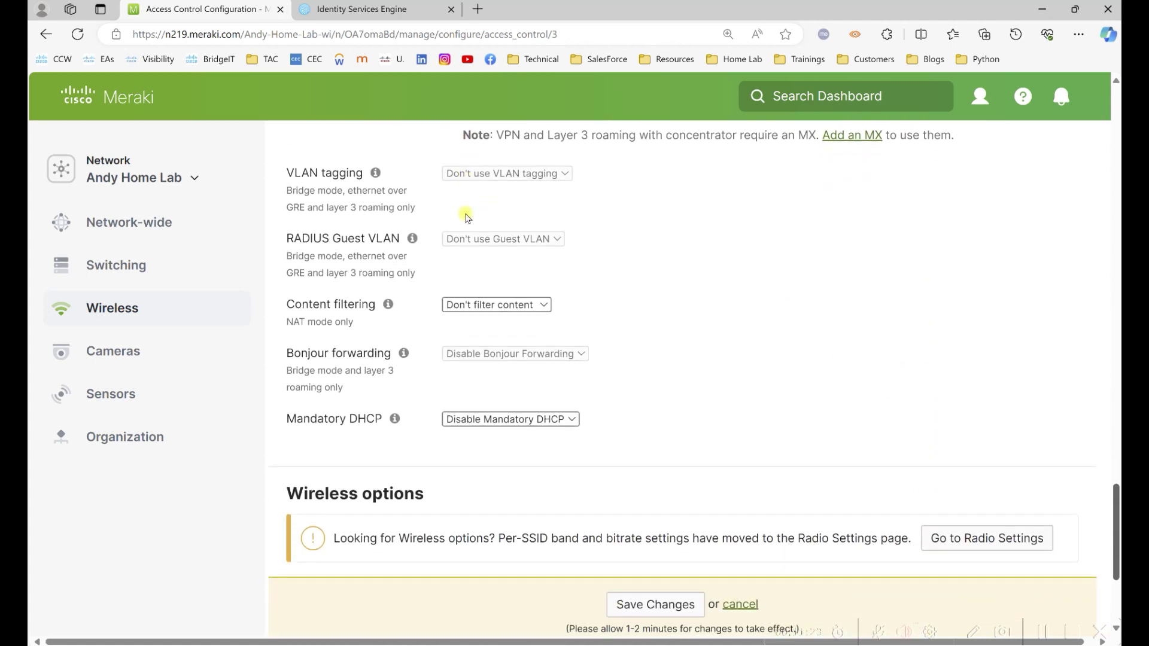
click(642, 469)
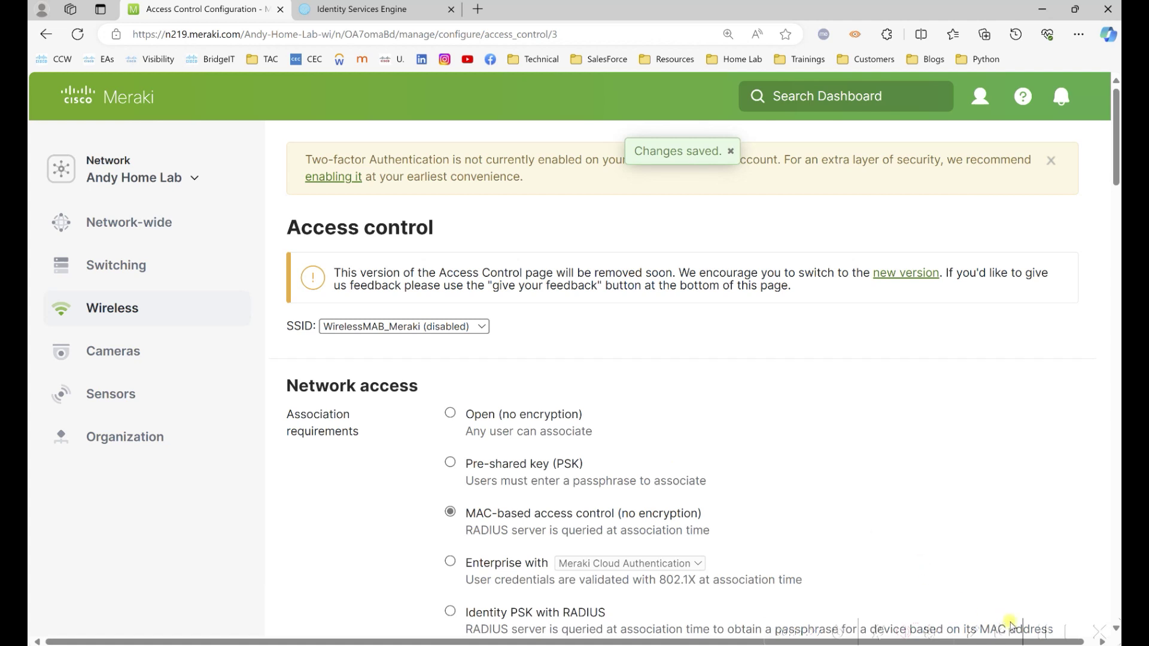
Enable the Dot1x_Meraki and Guest_Meraki SSIDs, then switch to the Cisco ISE tab.
mouse_move(133, 297)
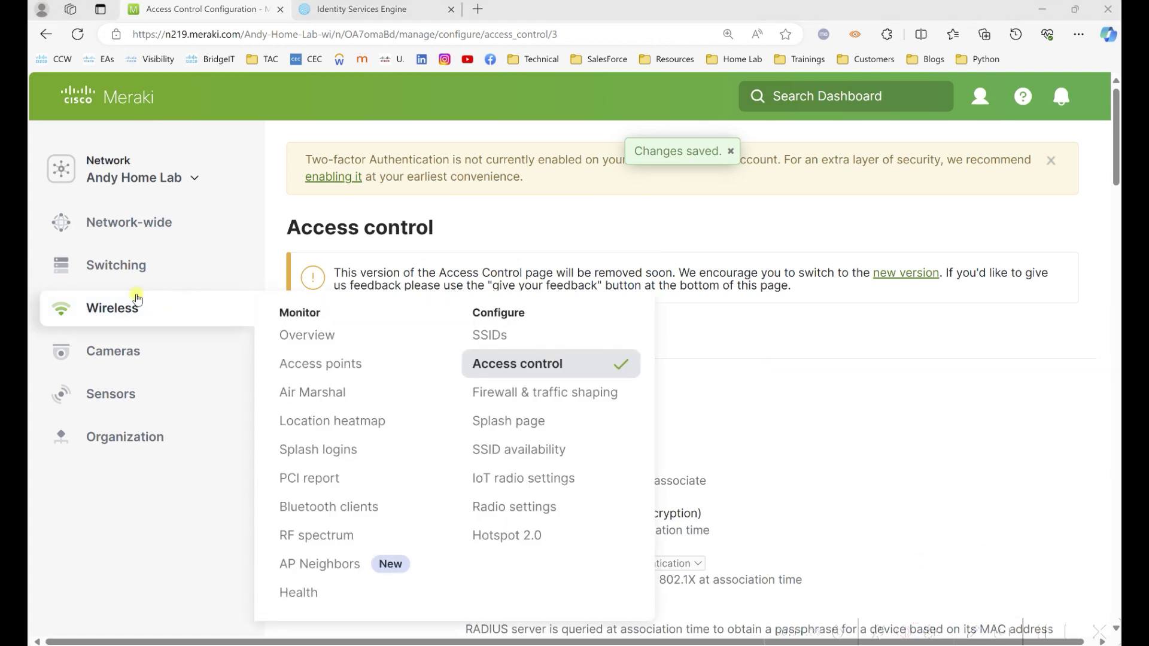
click(504, 326)
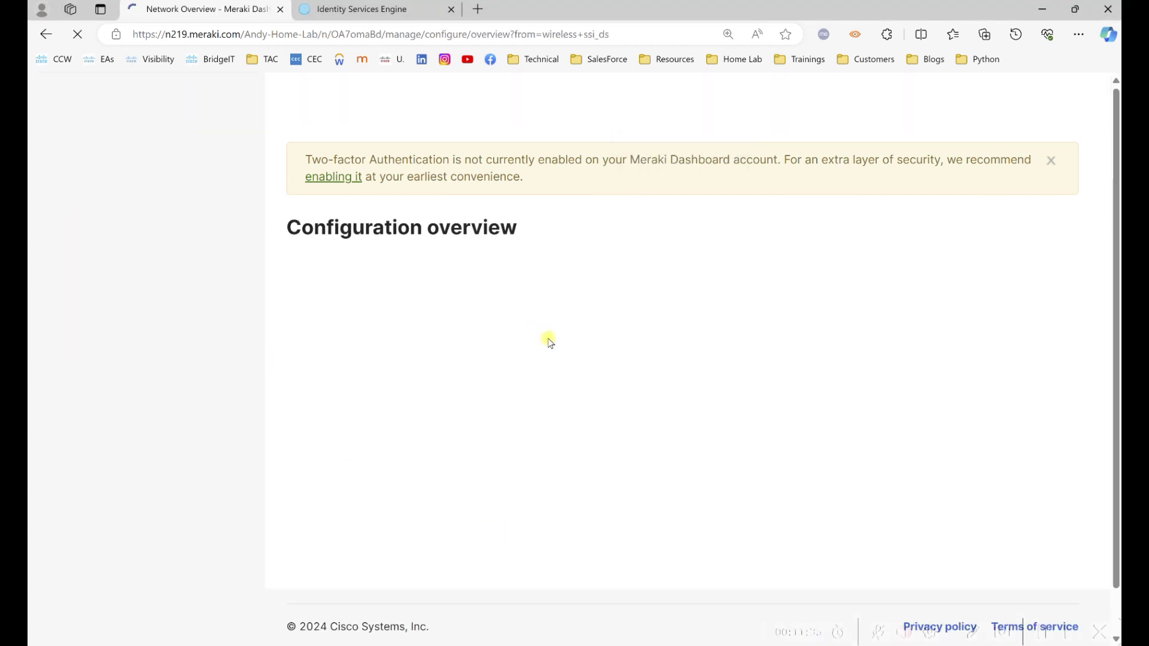
scroll(838, 288, down, 2)
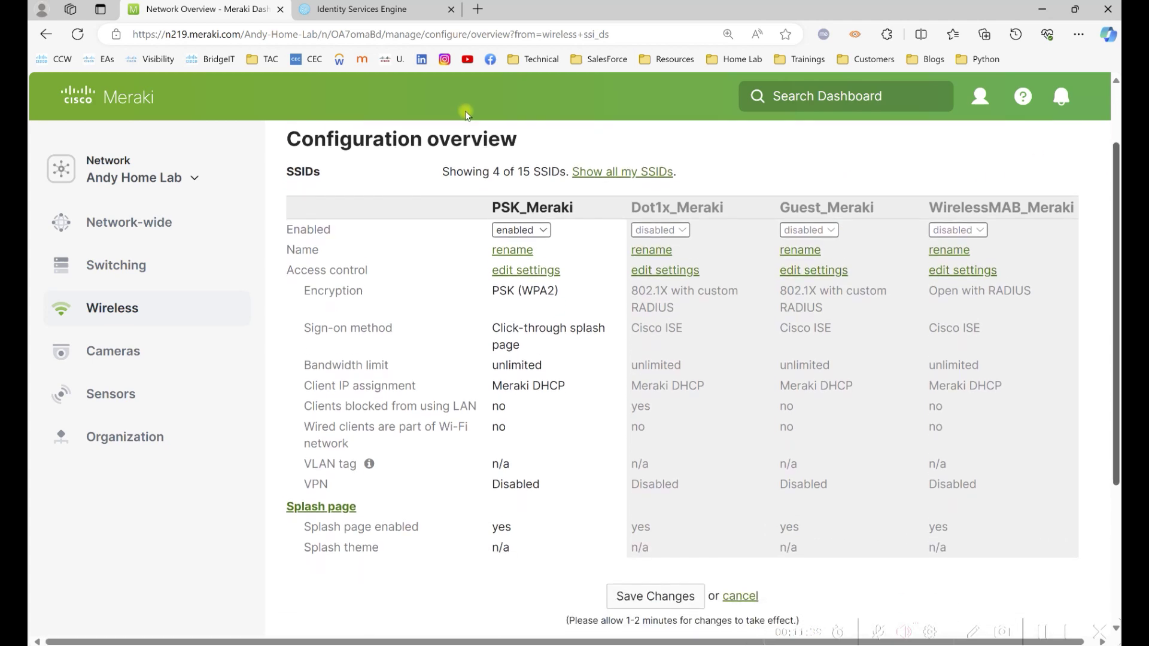
click(662, 223)
click(798, 225)
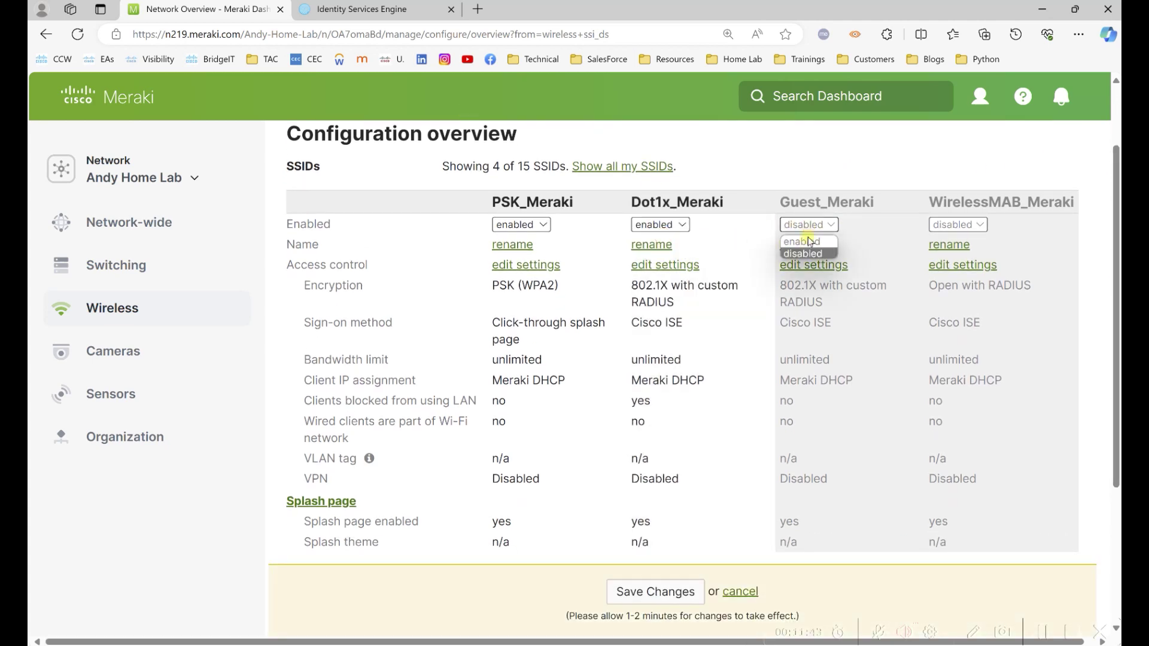
click(799, 239)
click(684, 591)
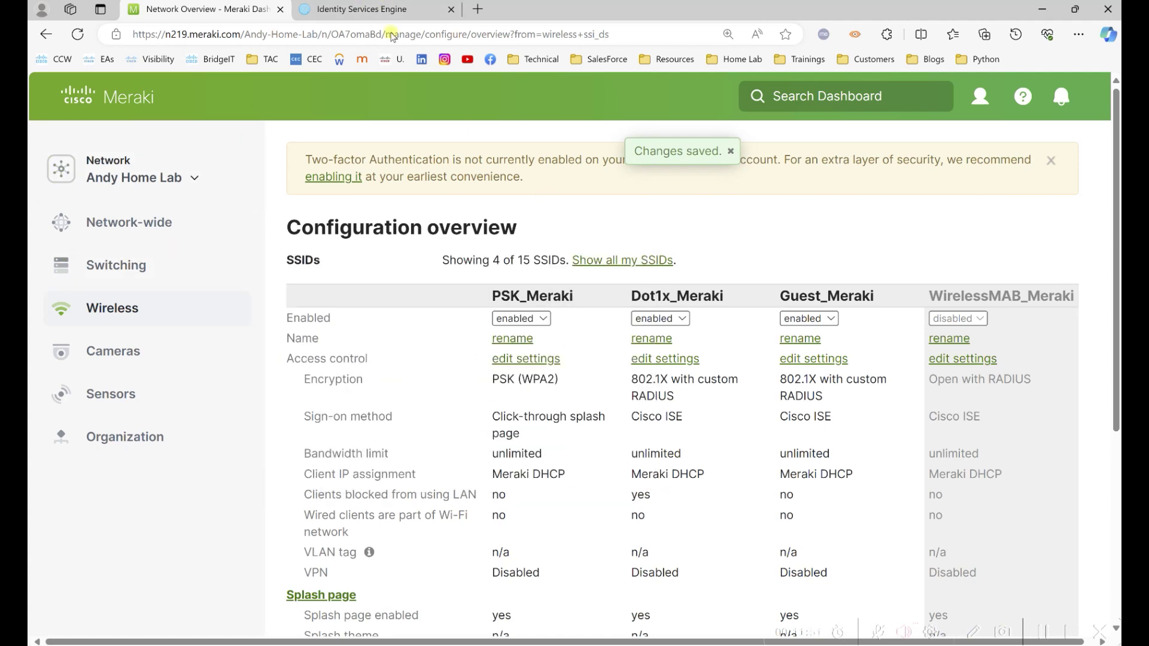
click(383, 11)
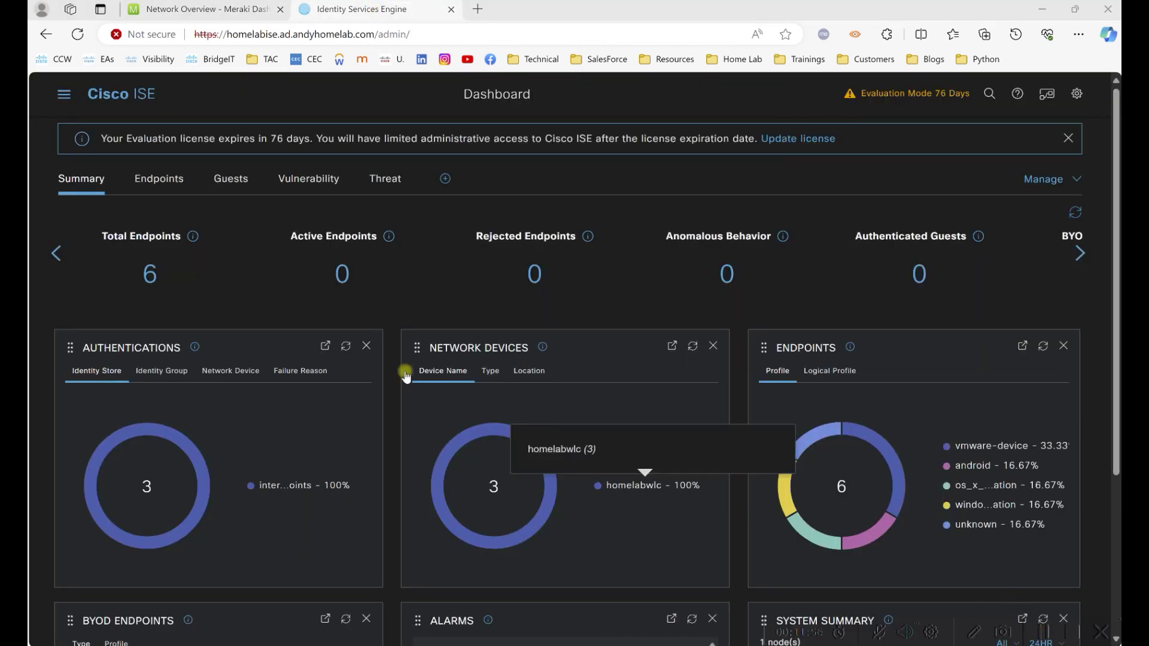
Start a new network device under Administration > Network Resources > Network Devices.
click(62, 99)
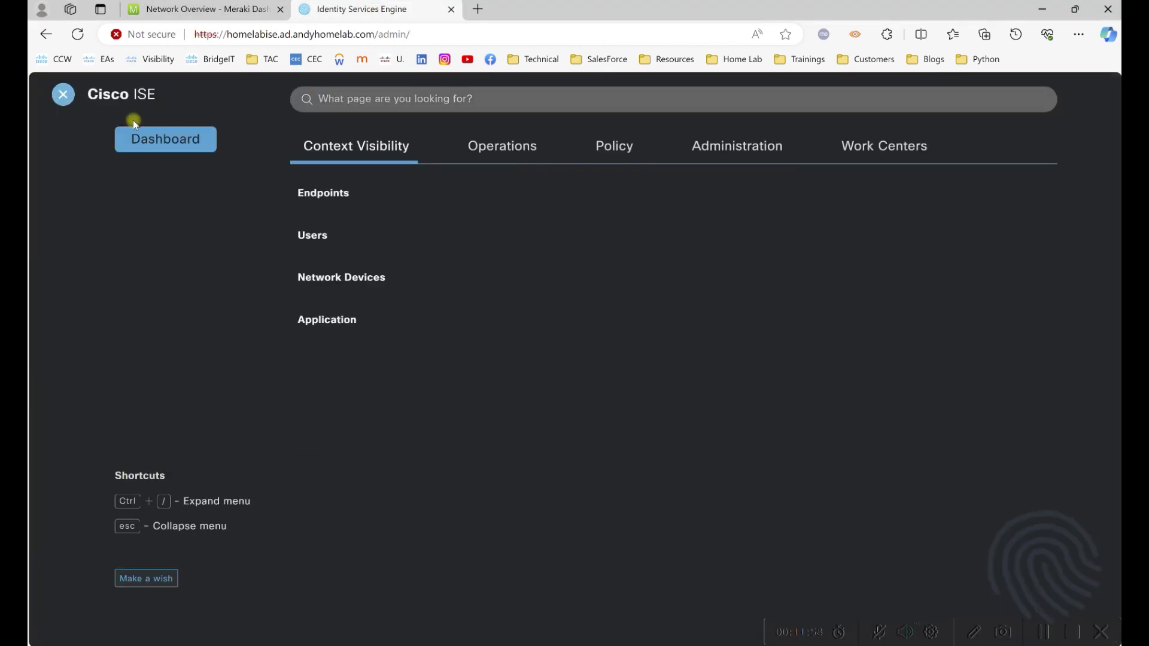
click(735, 149)
click(603, 223)
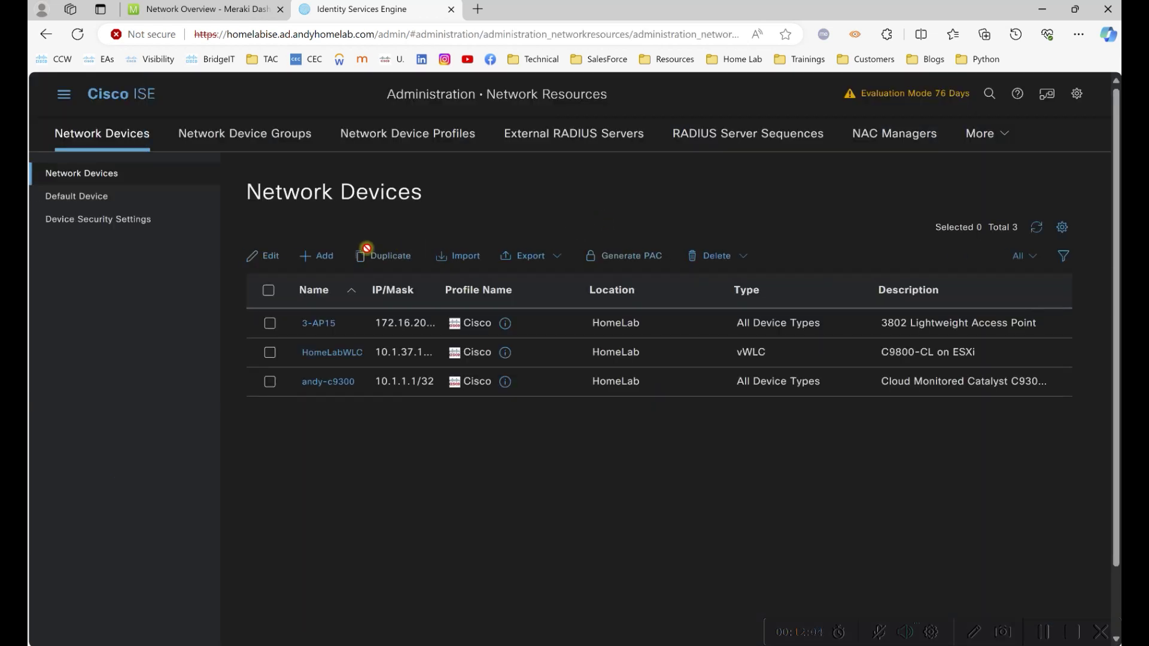
click(323, 258)
Name the device MR36 with description 'Meraki Access Point', then return to the Meraki tab.
click(341, 257)
text(MR36)
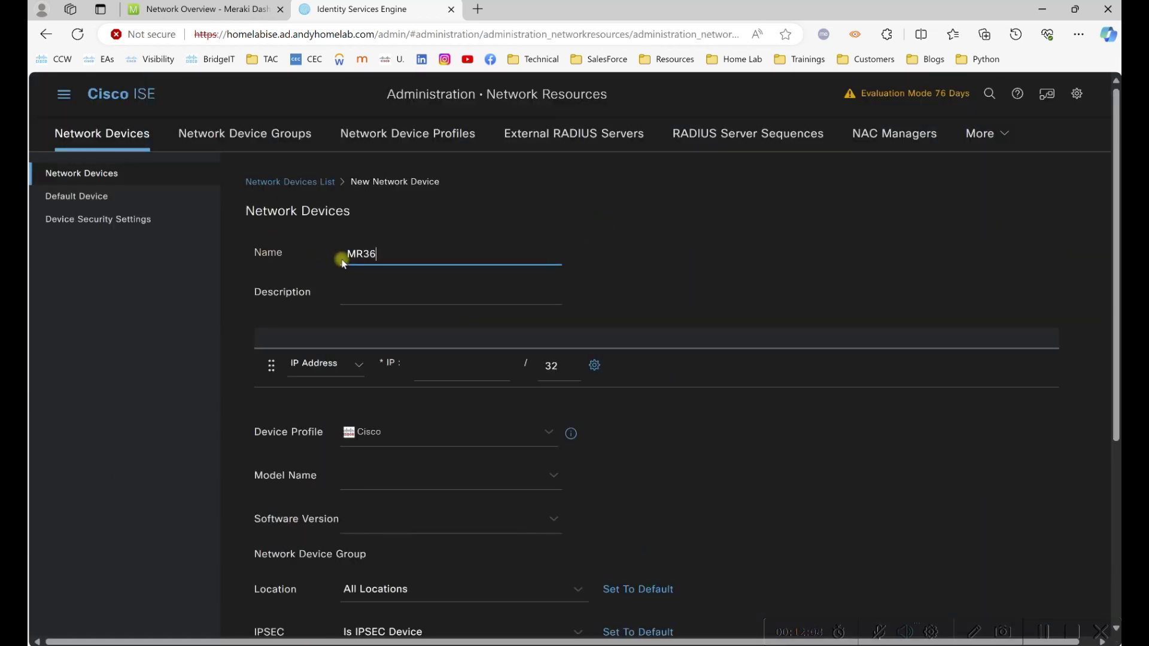
key(Tab)
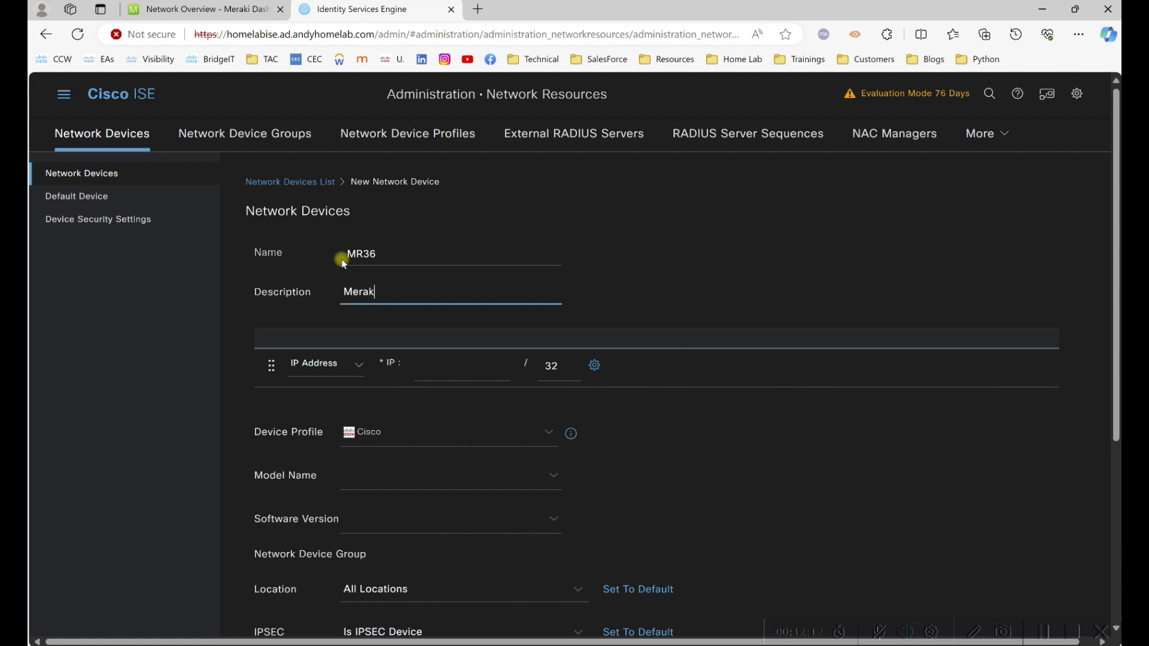
click(447, 365)
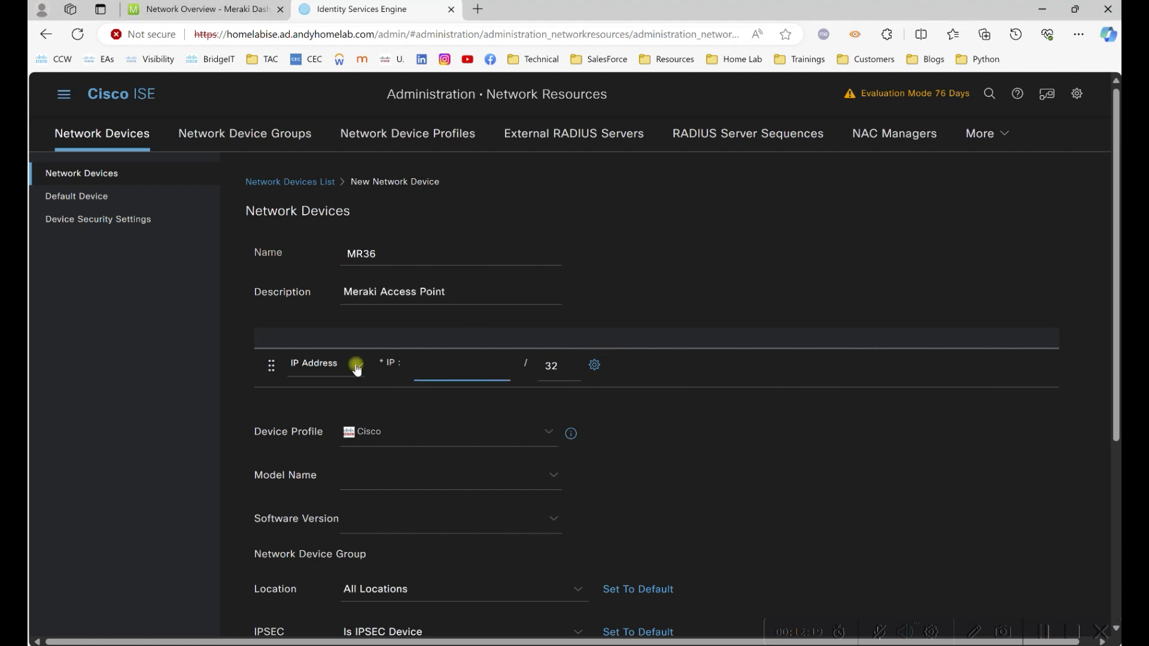
click(186, 16)
Open the MR36 node from the Topology view and copy its LAN IP 172.16.30.22.
mouse_move(263, 226)
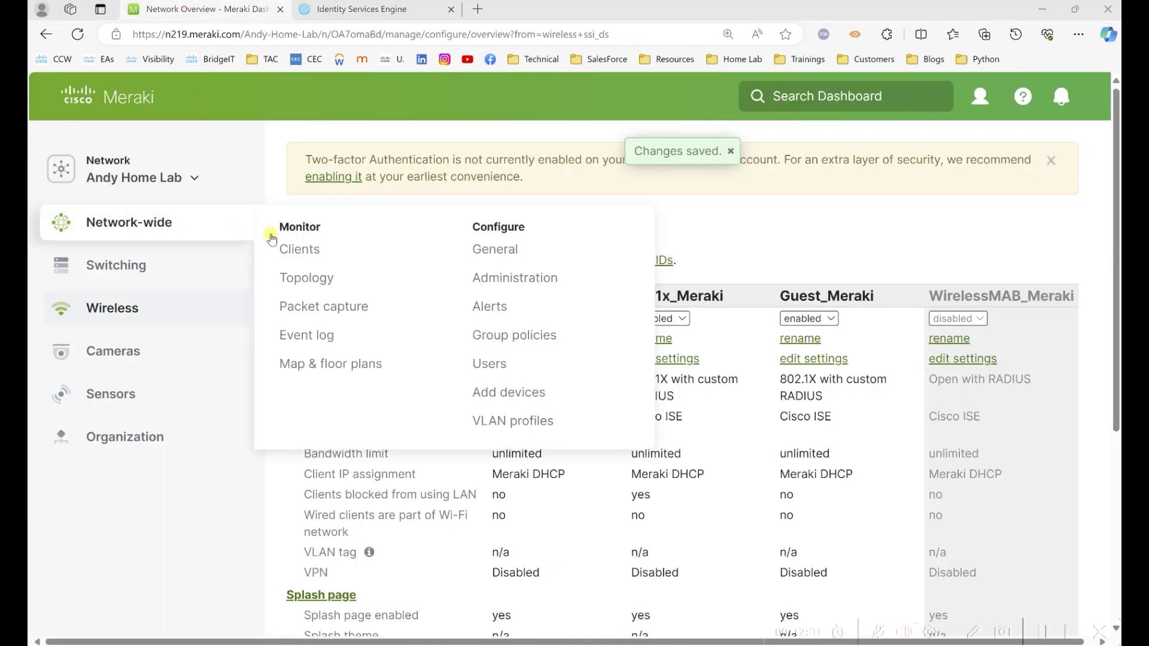
click(311, 277)
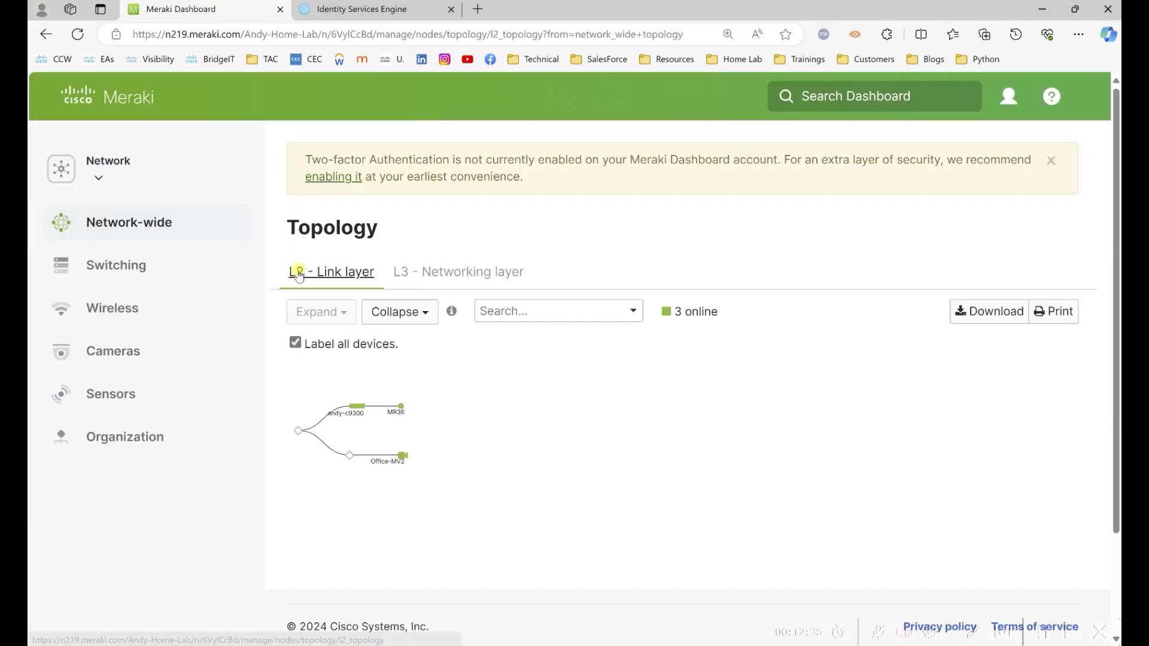
mouse_move(720, 381)
click(719, 375)
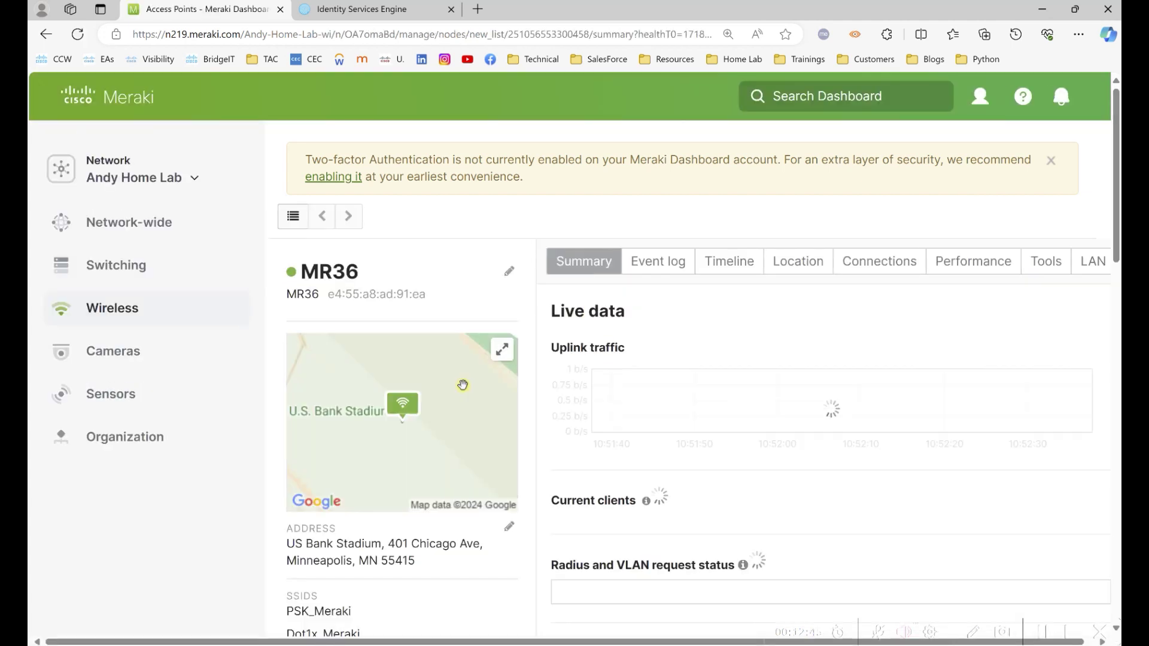
scroll(386, 532, down, 5)
scroll(386, 533, down, 2)
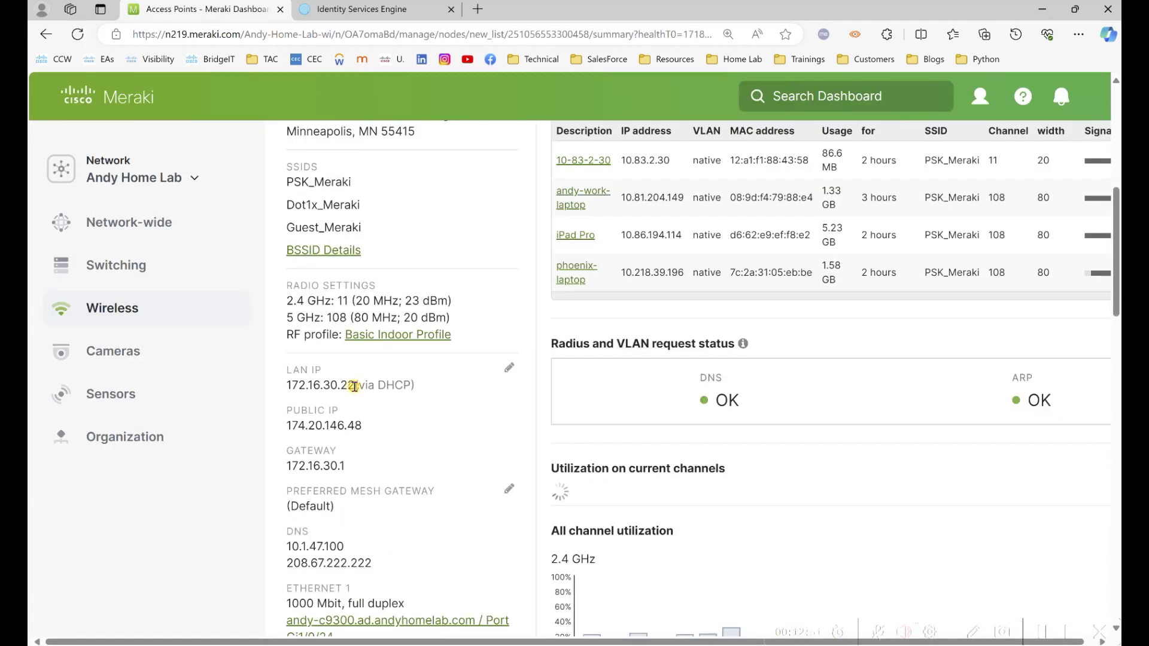
drag(355, 385, 287, 384)
key(ctrl+c)
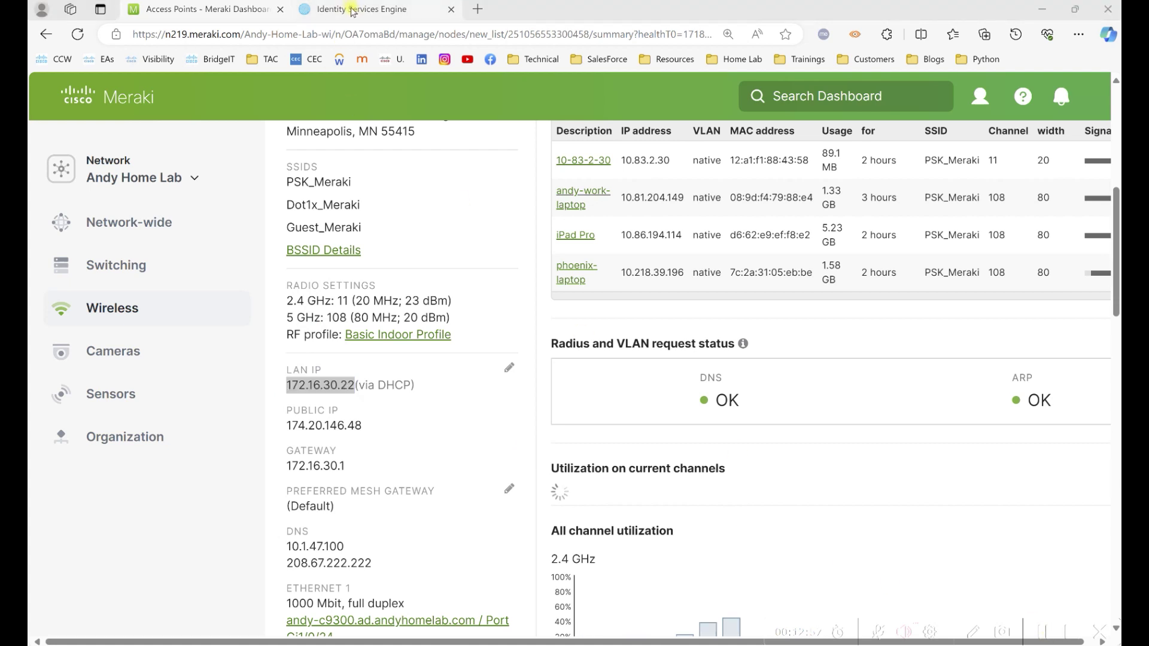
In the ISE device form, enter IP 172.16.30.22 and set the model name to MR36.
click(353, 9)
click(470, 366)
key(ctrl+v)
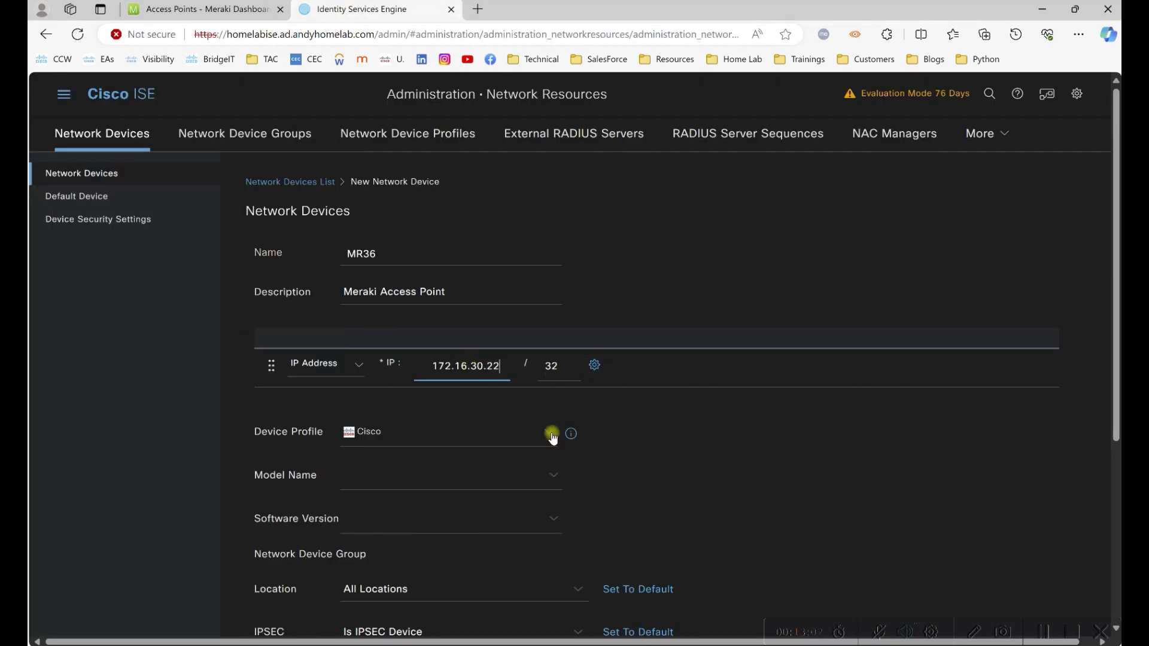
click(552, 437)
scroll(510, 372, down, 1)
click(551, 405)
text(MR36)
click(546, 449)
click(621, 450)
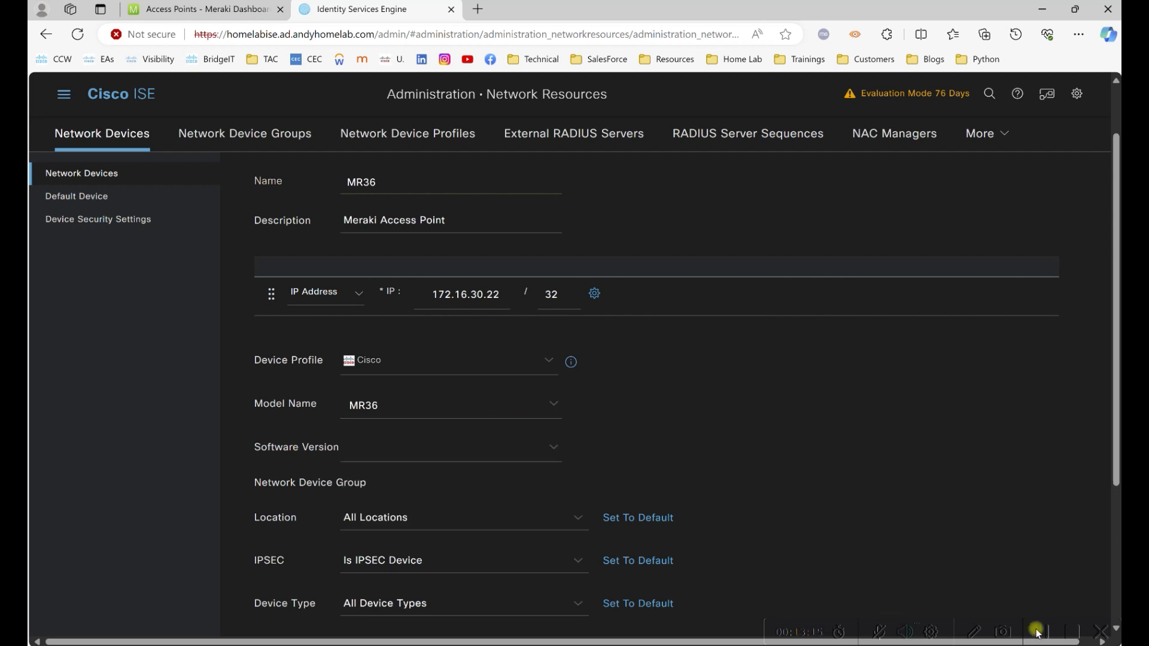
Enable RADIUS authentication settings with a shared secret and submit the MR36 device.
scroll(504, 532, down, 1)
click(504, 532)
text(Meraki Access Point)
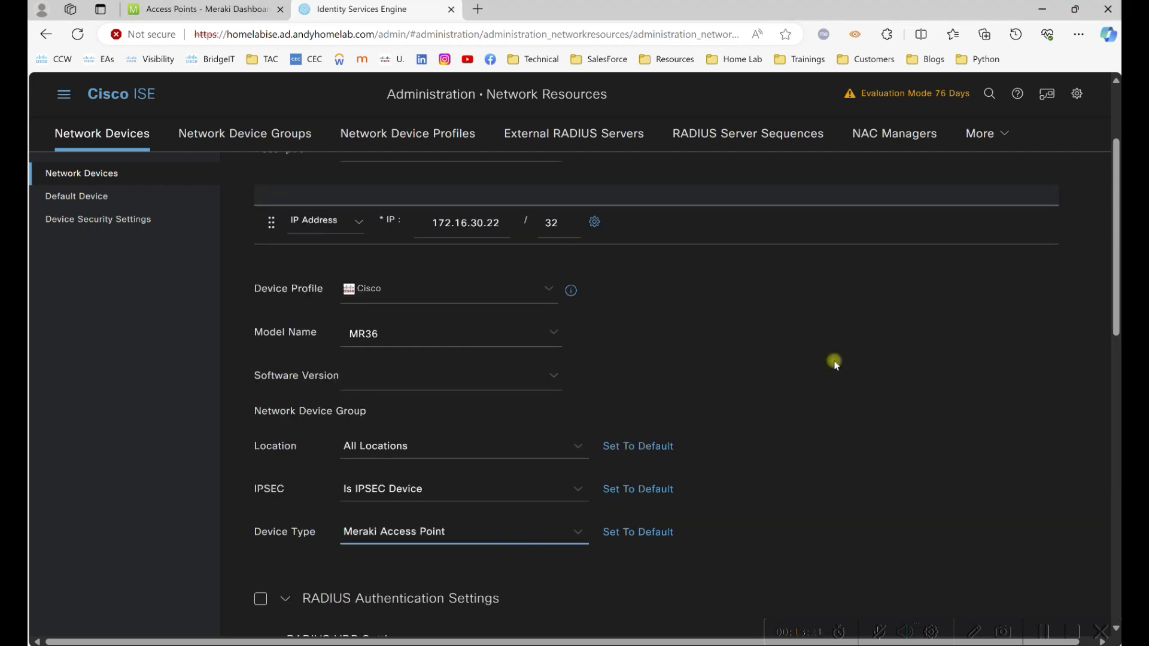
scroll(704, 415, down, 5)
click(261, 237)
click(397, 349)
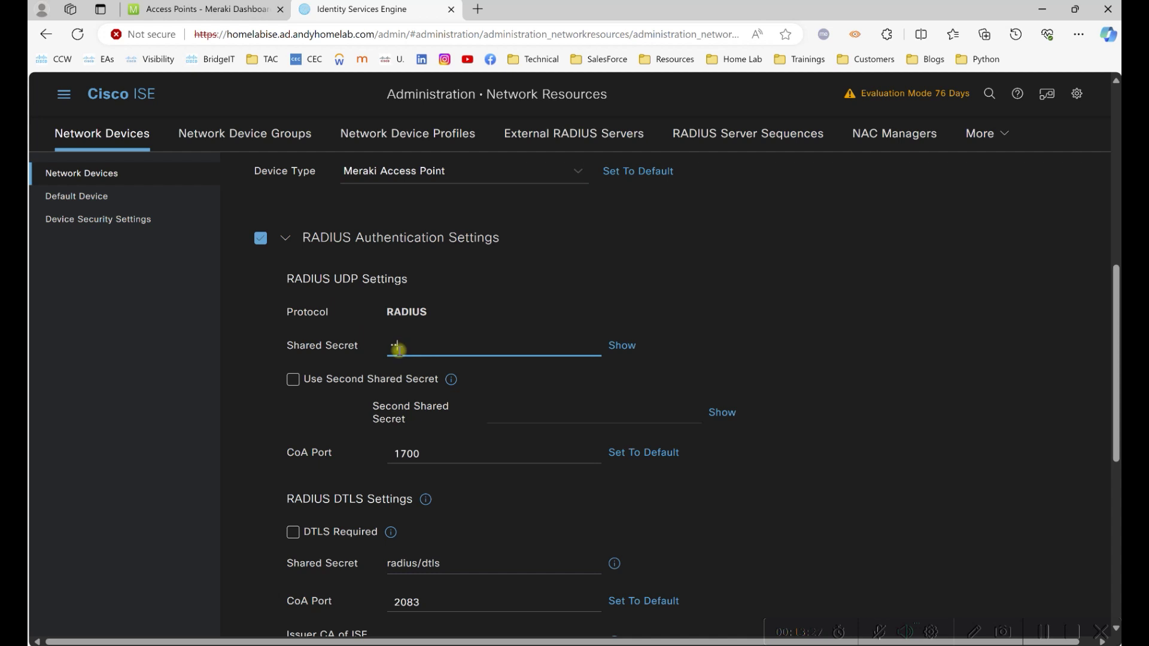
scroll(1021, 311, down, 6)
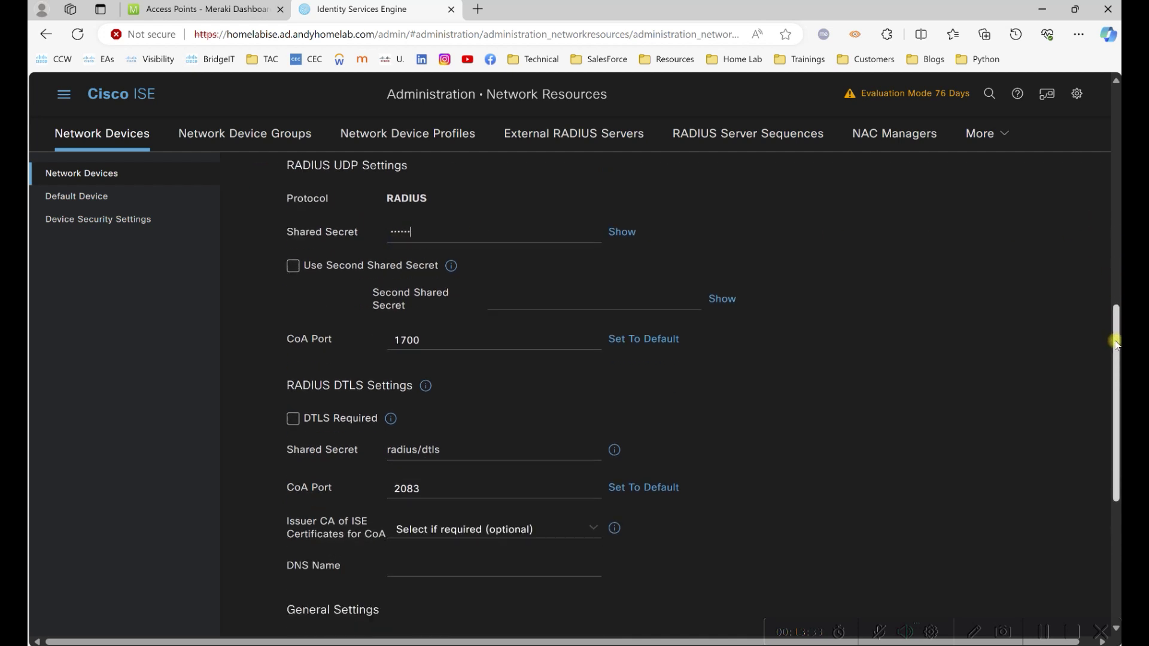
click(960, 617)
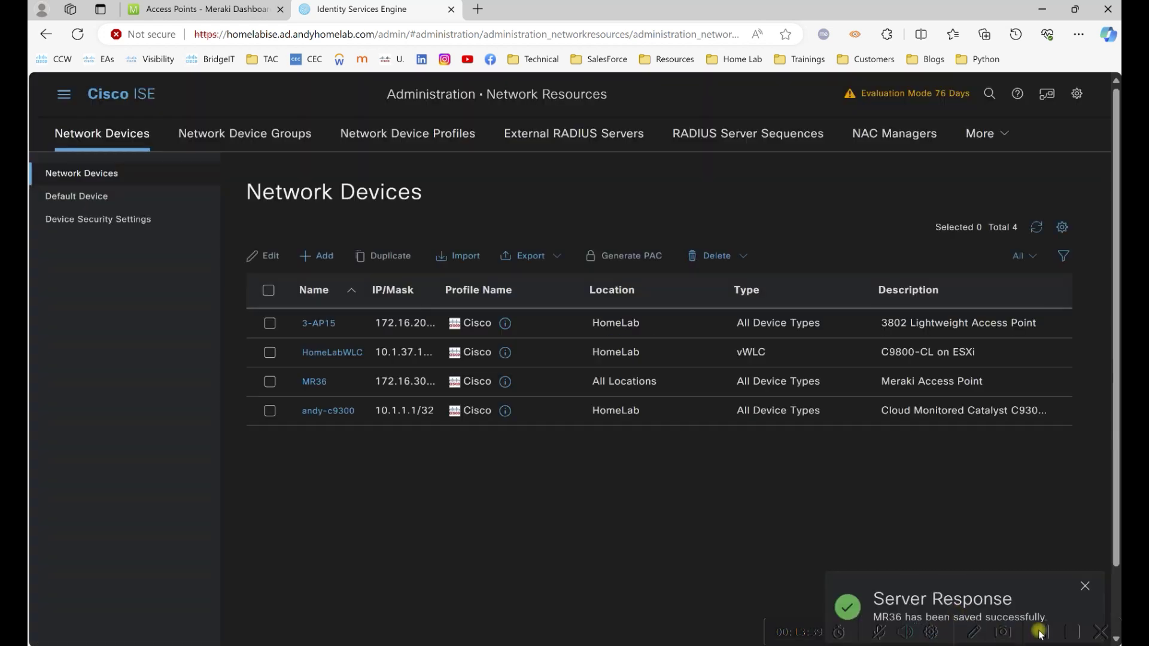
Start a new profile under Policy Elements > Results > Authorization Profiles.
click(61, 94)
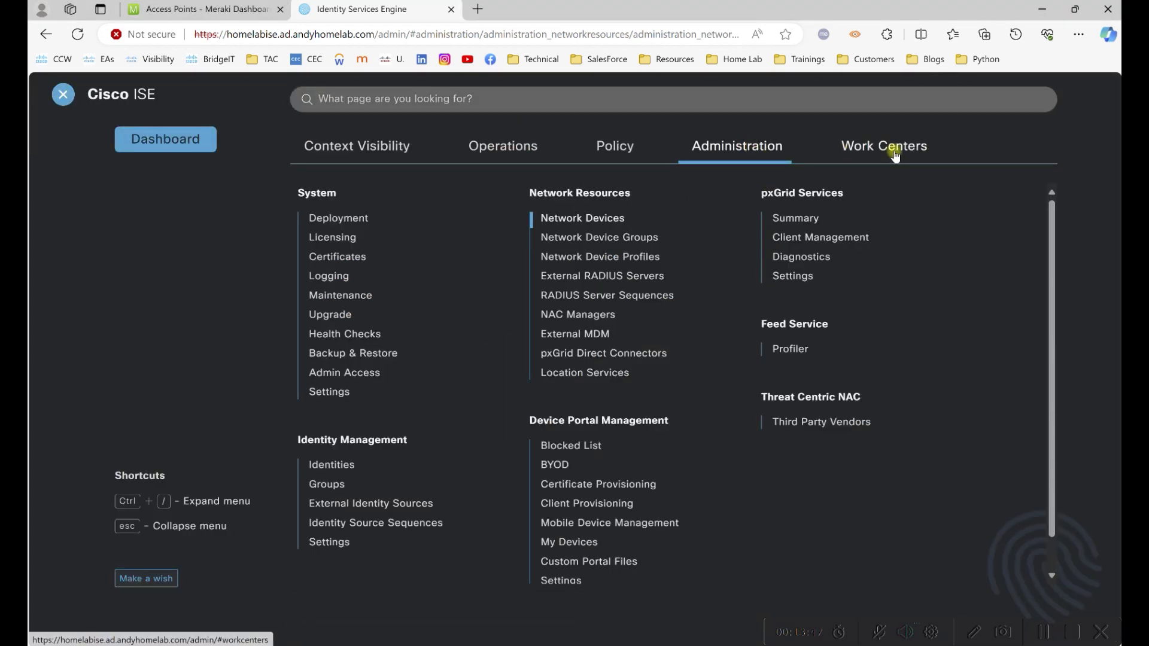
mouse_move(619, 148)
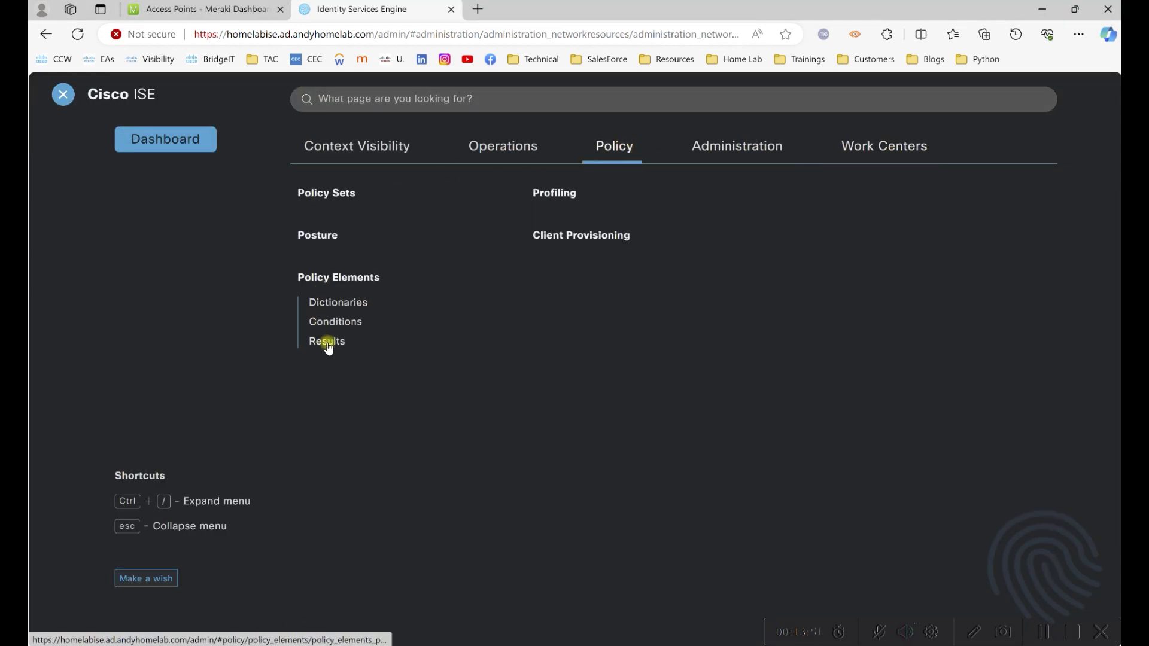
click(328, 340)
click(173, 260)
click(148, 241)
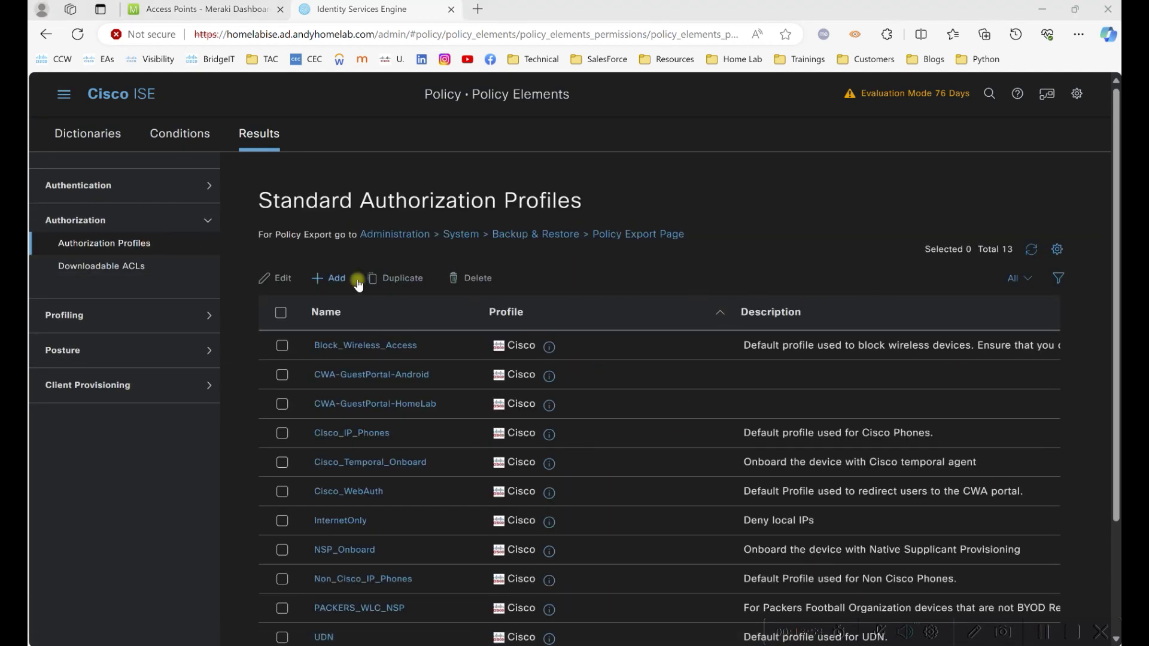
click(335, 277)
Name it MerakiWirelessEmployee, set Airespace ACL Name to Employee, and submit.
click(468, 257)
text(Merak)
text(iWirelessEmployee)
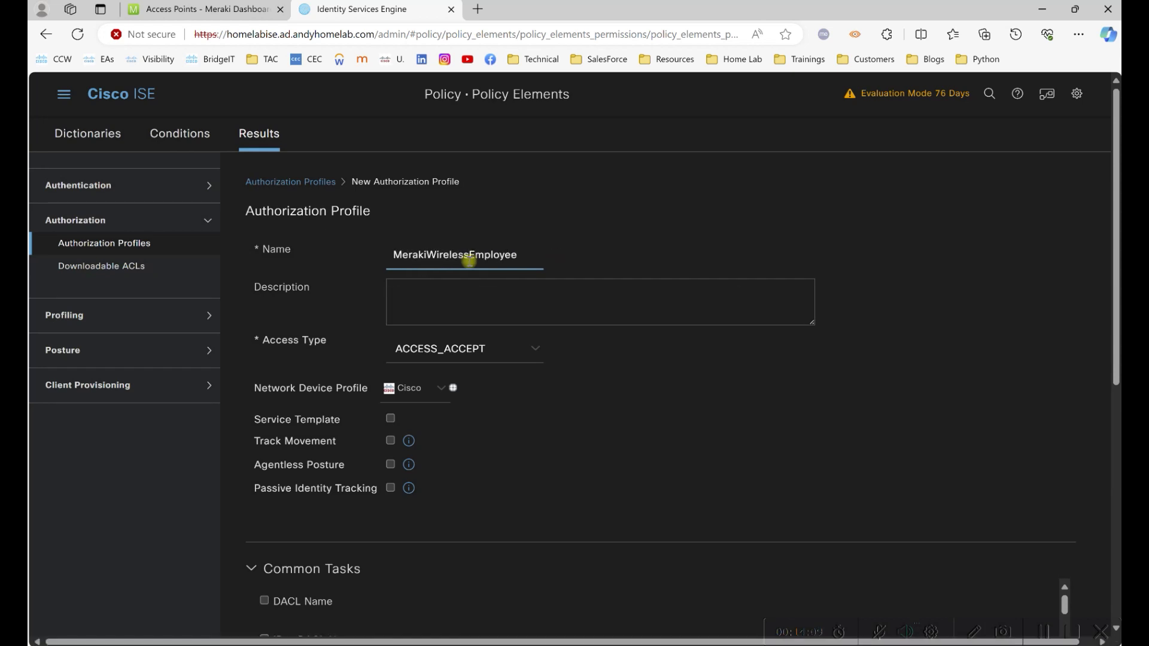
key(Tab)
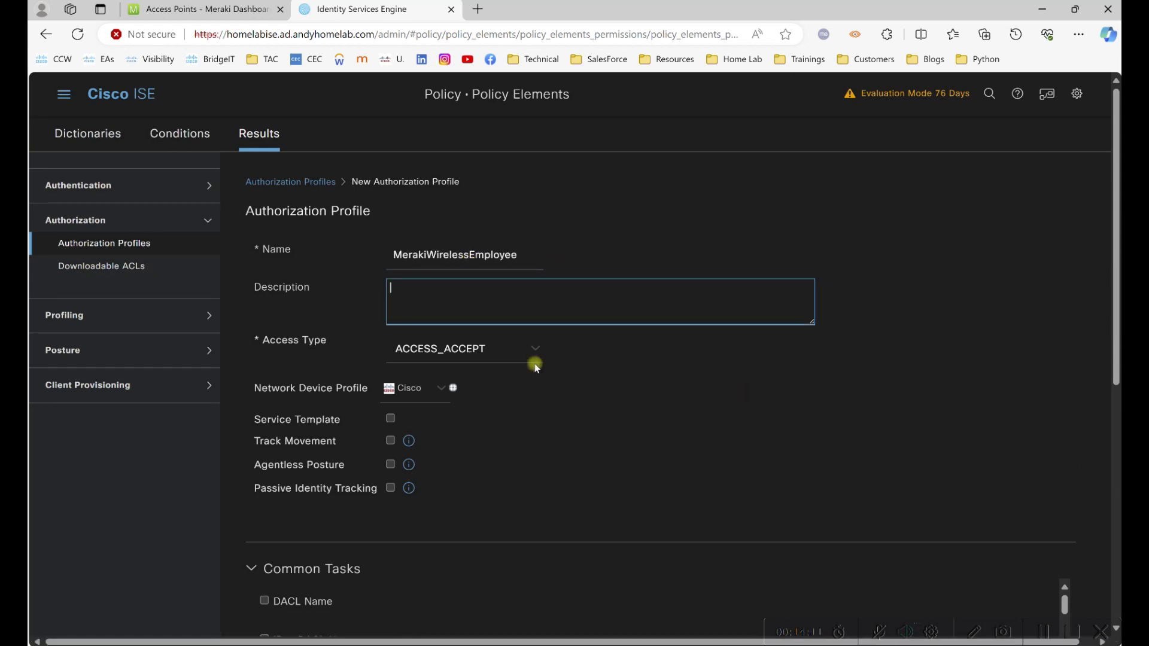
scroll(465, 187, down, 6)
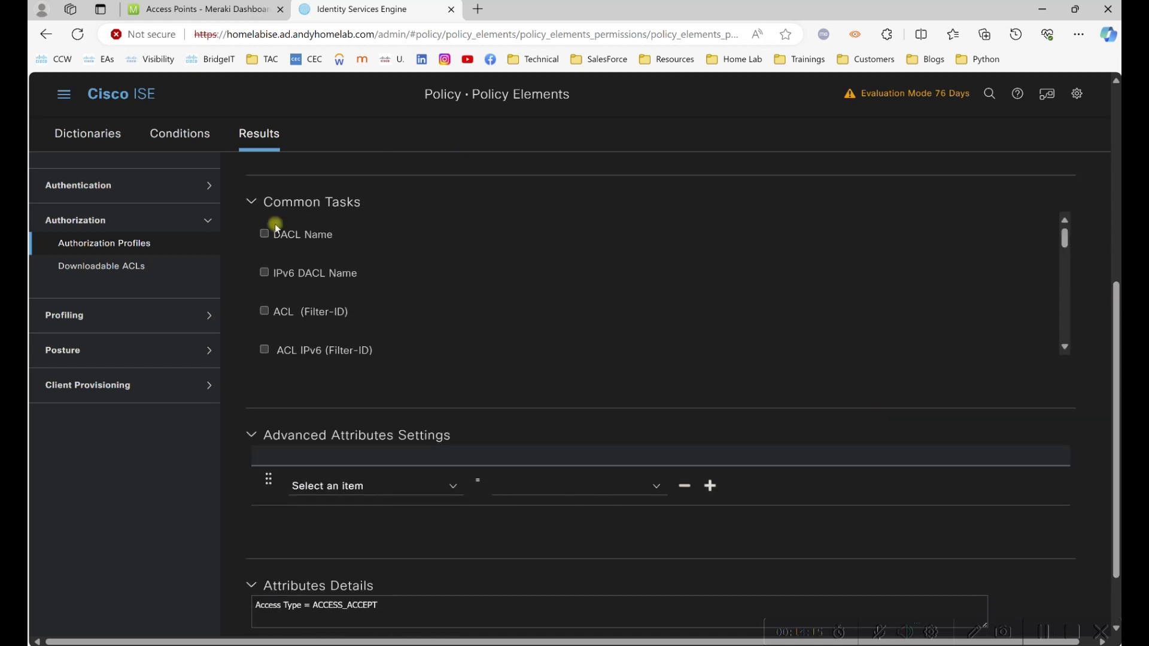
drag(1058, 247, 1067, 312)
click(265, 255)
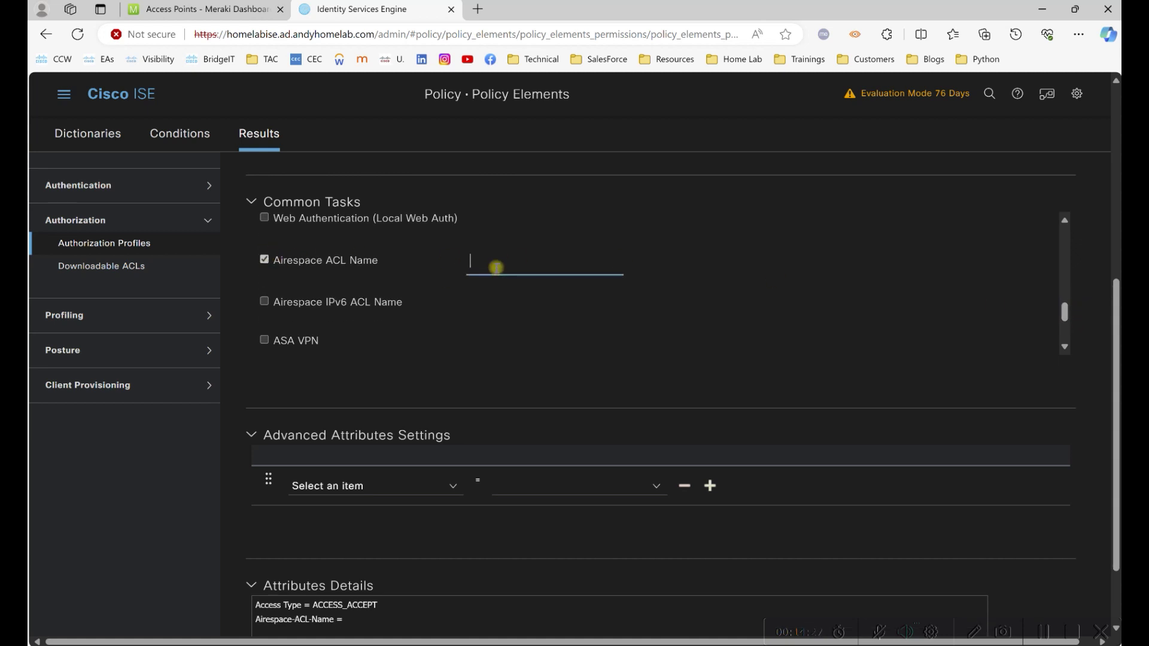
scroll(1114, 363, down, 3)
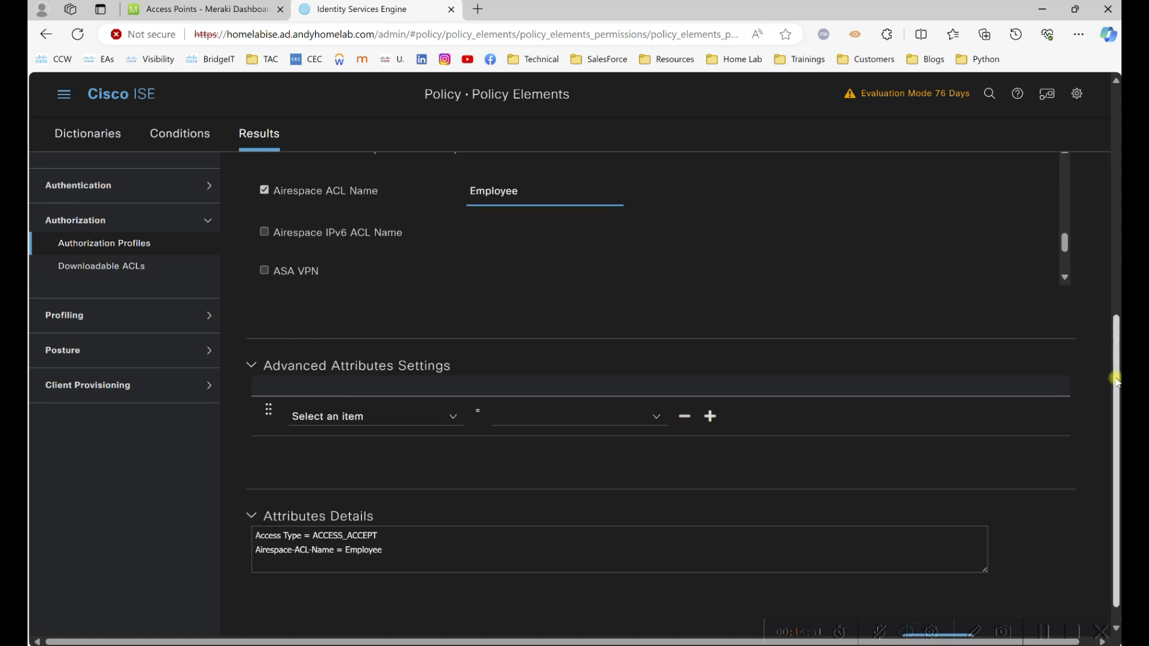
click(955, 619)
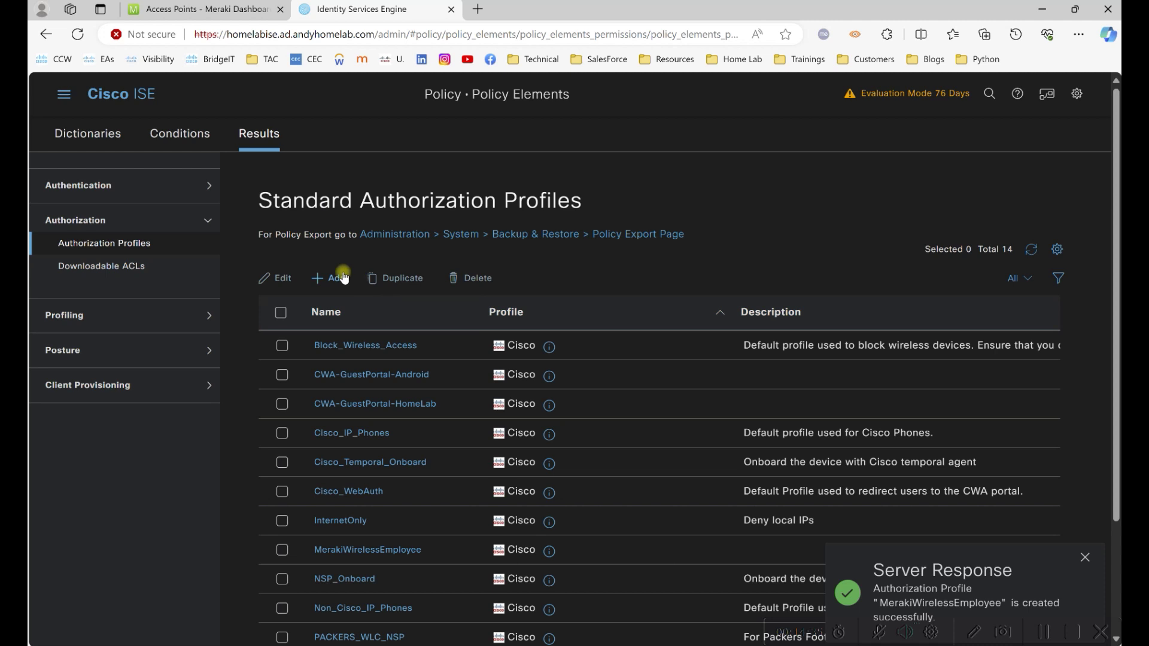
Create the MerakiWirelessContractor profile with the Airespace ACL Name attribute enabled.
click(344, 278)
click(412, 266)
text(MerakiWirelessContractor)
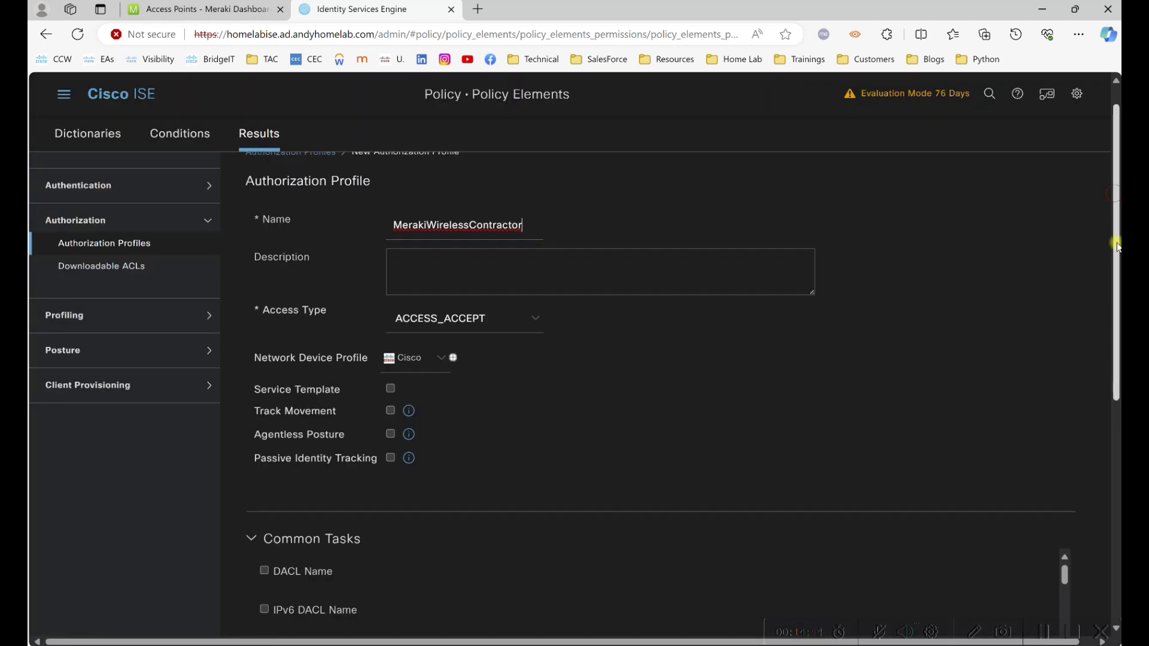
scroll(1116, 244, down, 5)
drag(1064, 321, 1064, 398)
click(263, 339)
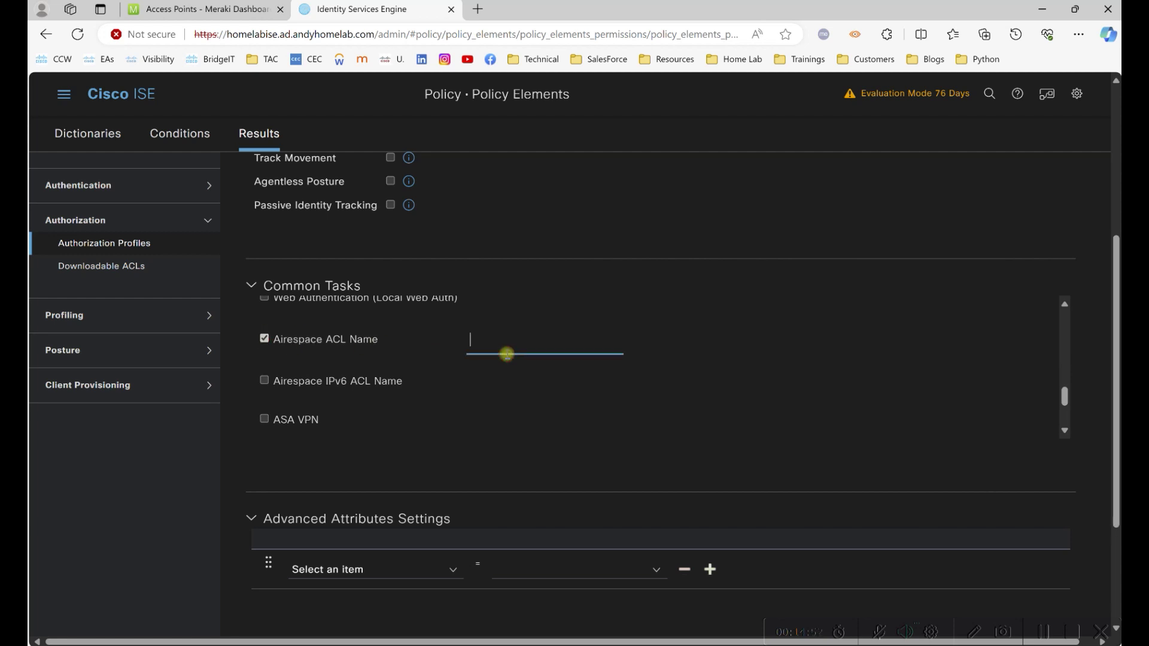
scroll(1116, 474, down, 5)
click(913, 618)
Create the MerakiWirelessWorkstation profile with the Airespace ACL Name attribute enabled.
click(331, 285)
text(MerakiWi)
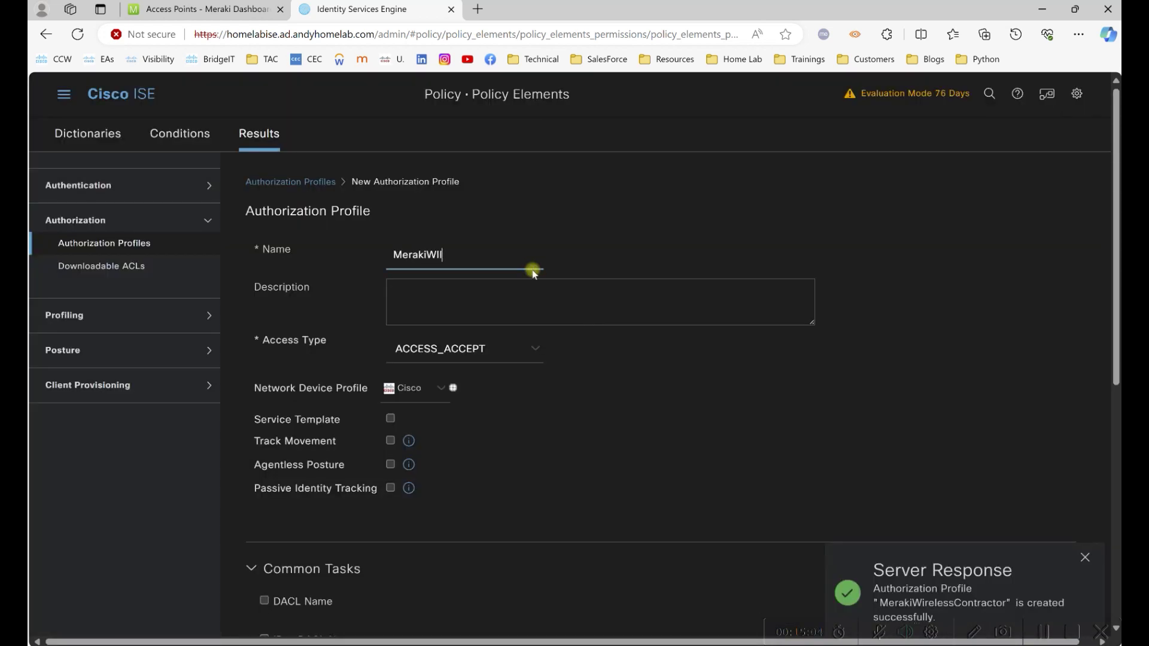
text(relessWorkstation)
scroll(1016, 276, down, 5)
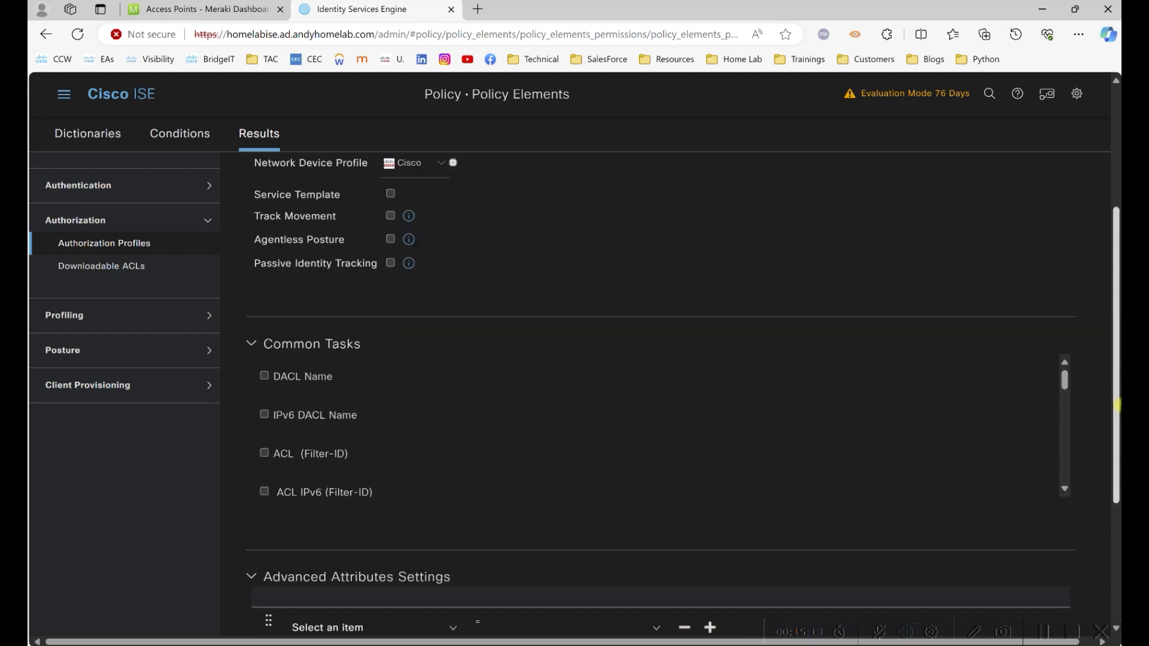
scroll(1071, 335, down, 4)
scroll(1071, 335, up, 1)
click(318, 249)
text(W)
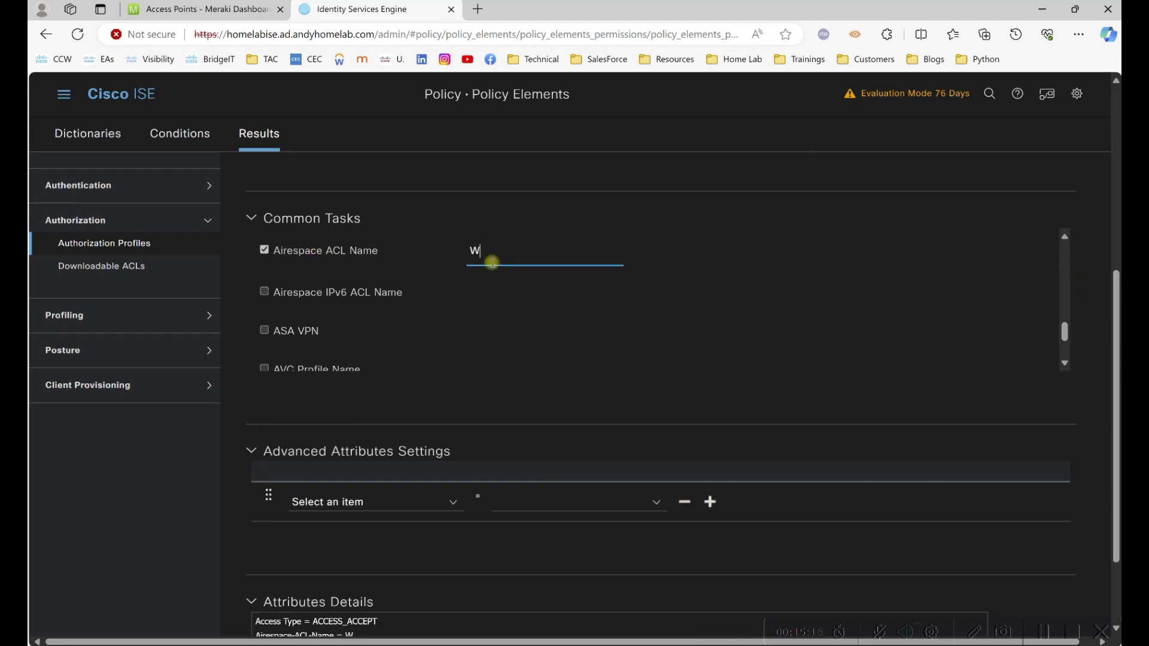
scroll(1113, 328, down, 5)
click(910, 618)
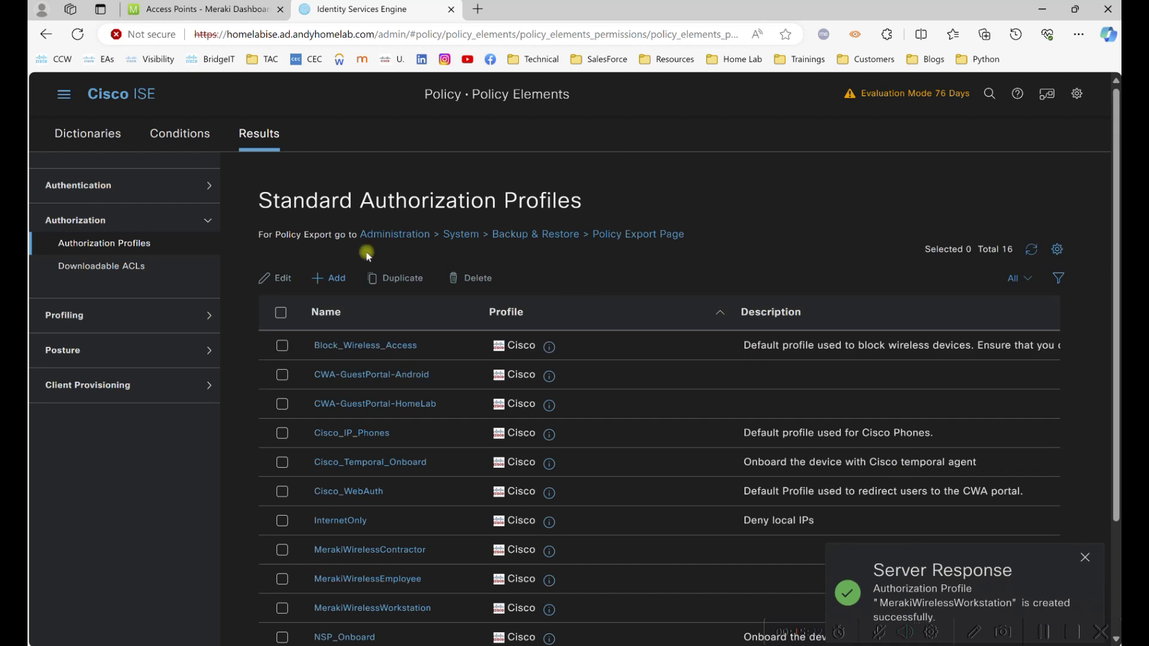
Create the MerakiWirelessGuest profile with Airespace ACL Name set to Guest.
click(328, 274)
text(MerakiWirelessGues)
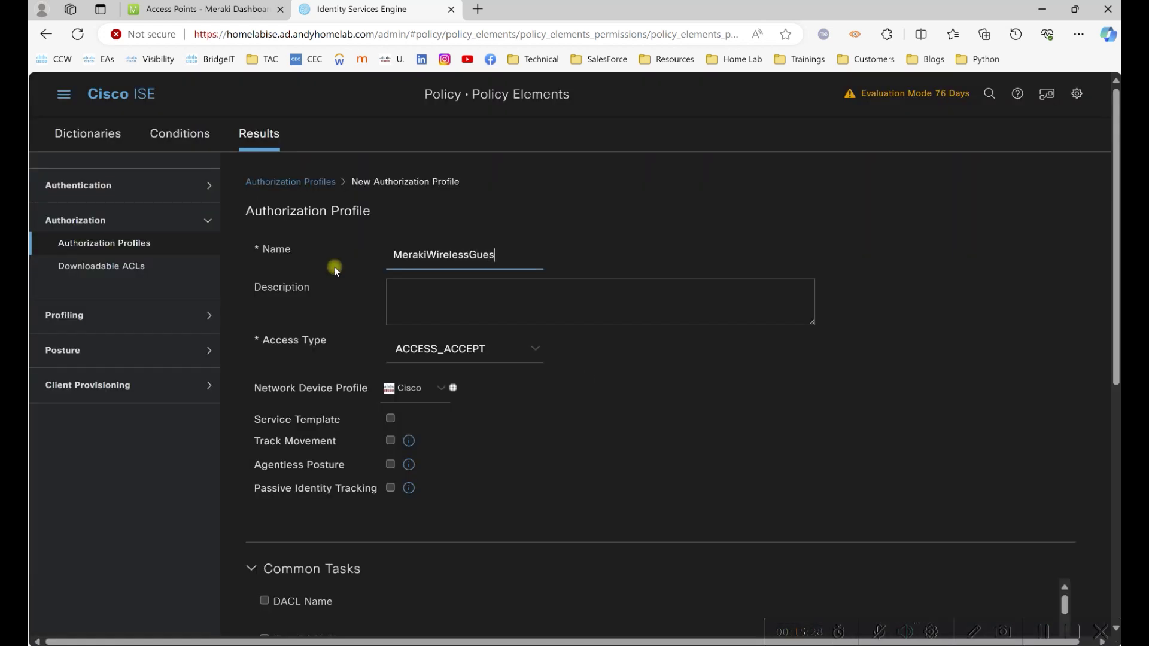
scroll(1103, 242, down, 5)
drag(1065, 327, 1081, 403)
click(264, 351)
click(462, 366)
text(Guest)
scroll(1108, 411, down, 3)
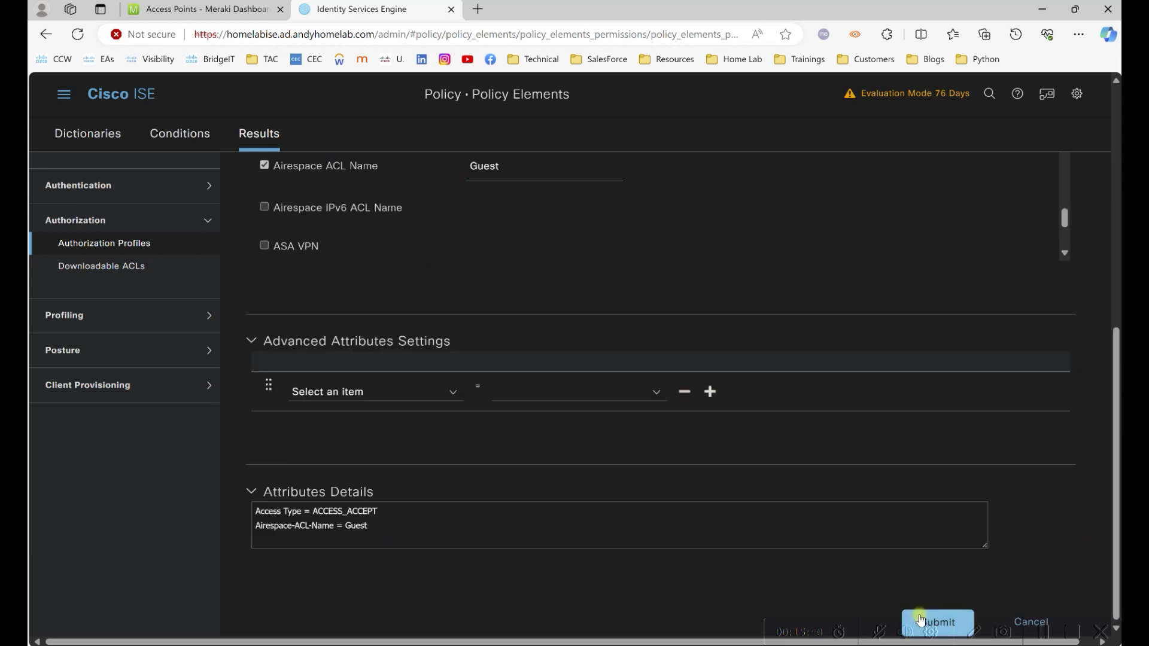
click(923, 621)
click(1046, 633)
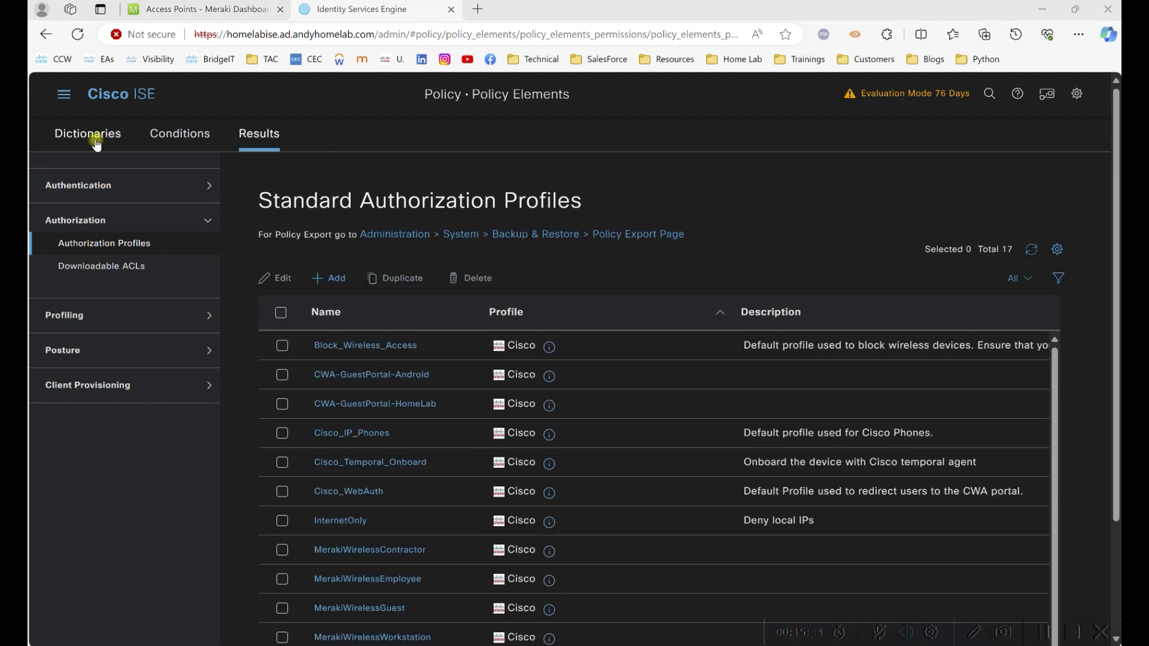
Start a new allowed protocols service named Meraki.
click(90, 185)
click(98, 206)
click(321, 277)
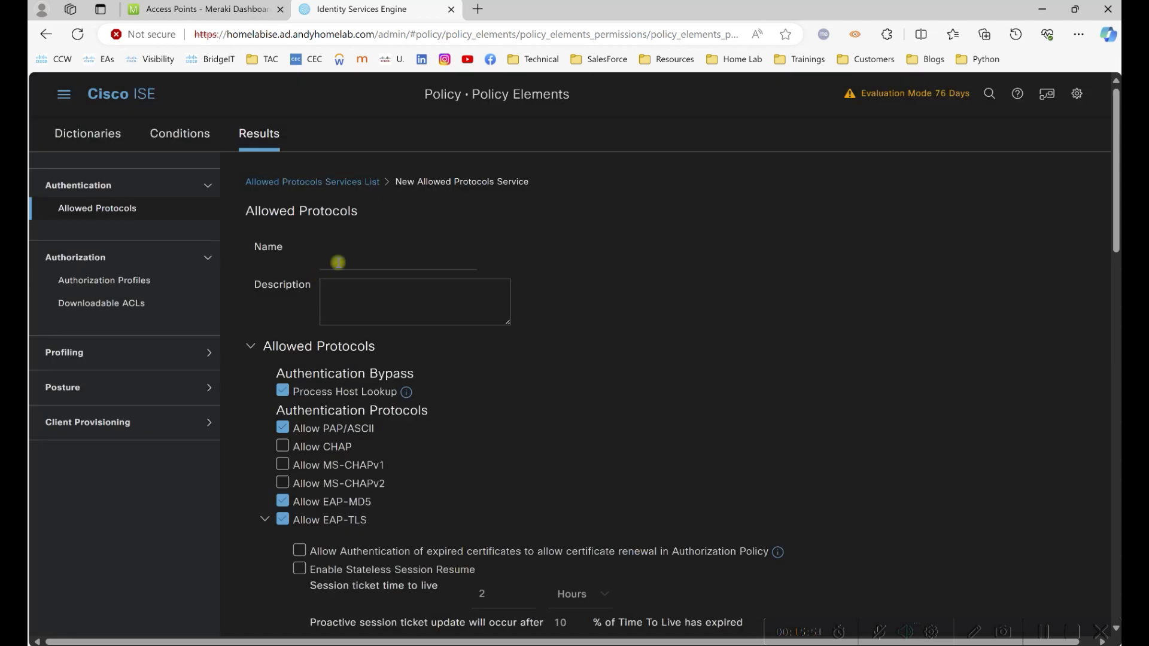
click(338, 263)
text(Me)
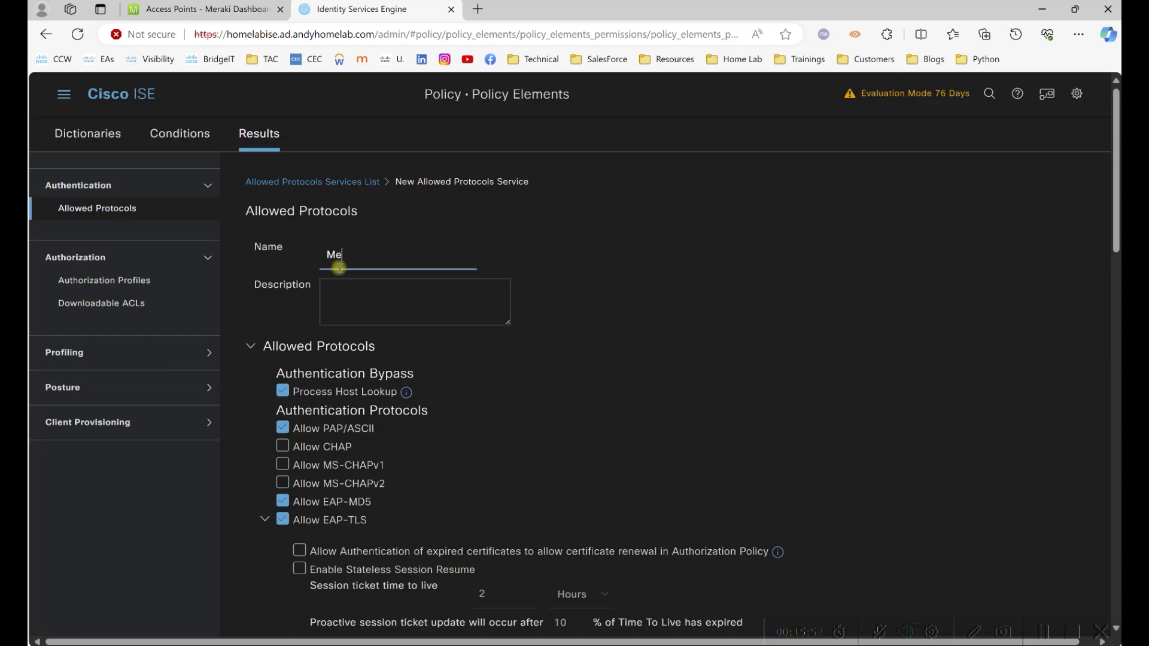
click(1053, 634)
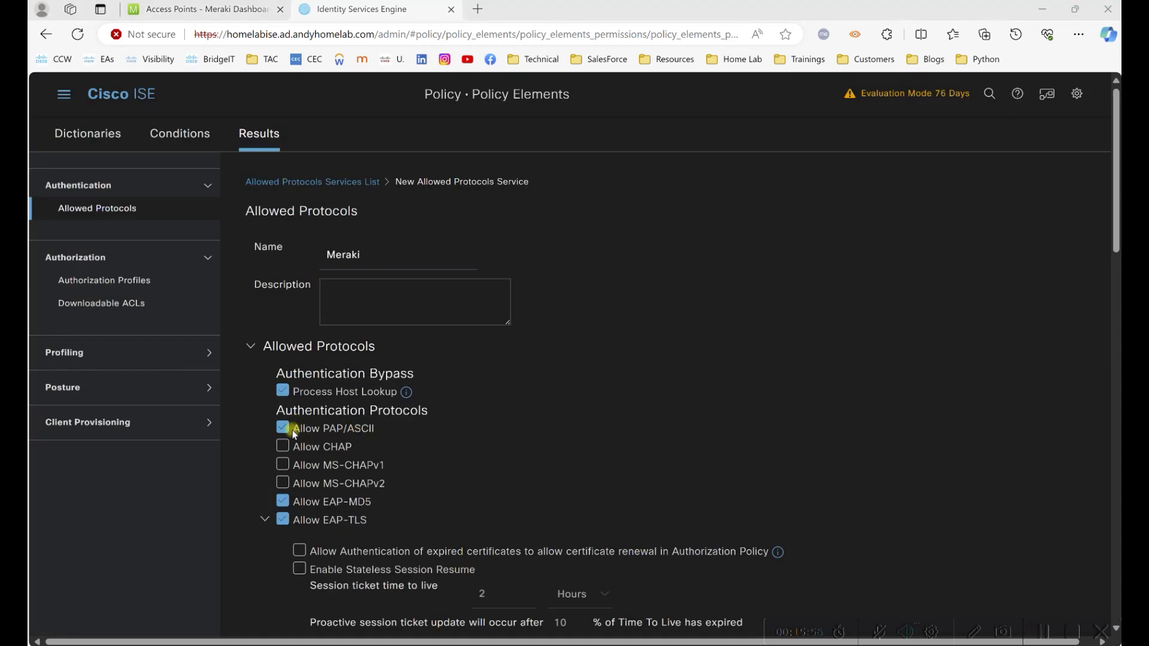
Toggle PAP/ASCII, review the PEAP EAP-MS-CHAPv2 inner method, and submit the Meraki service.
drag(293, 431, 328, 431)
click(376, 429)
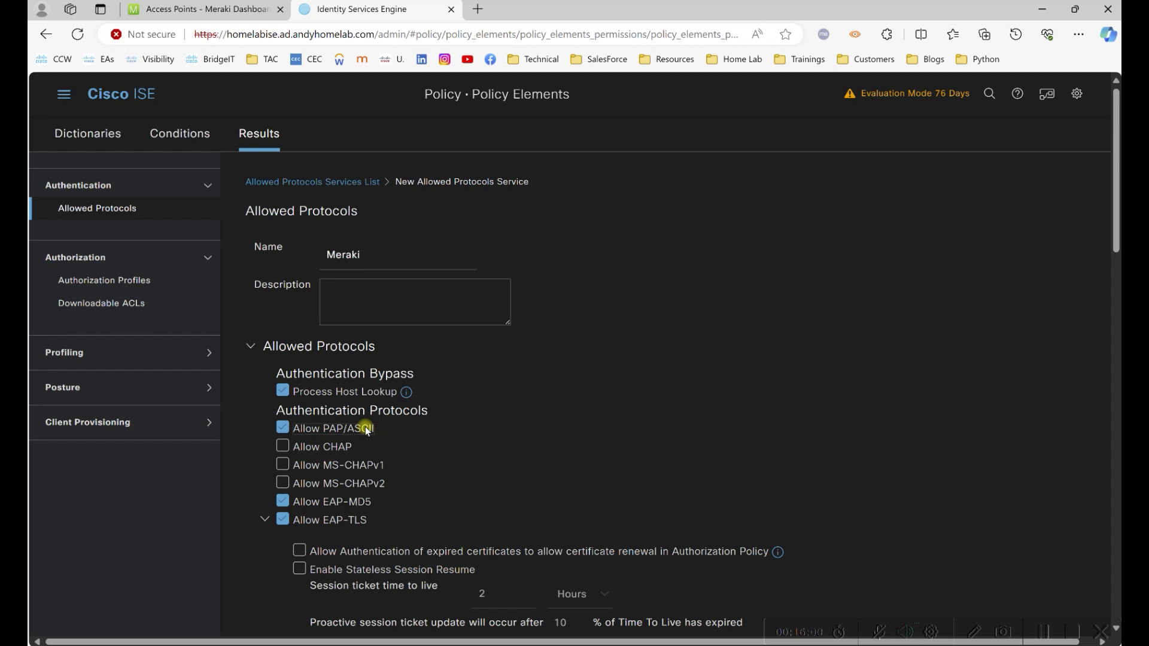
scroll(1114, 206, down, 6)
drag(358, 275, 309, 279)
drag(428, 318, 310, 318)
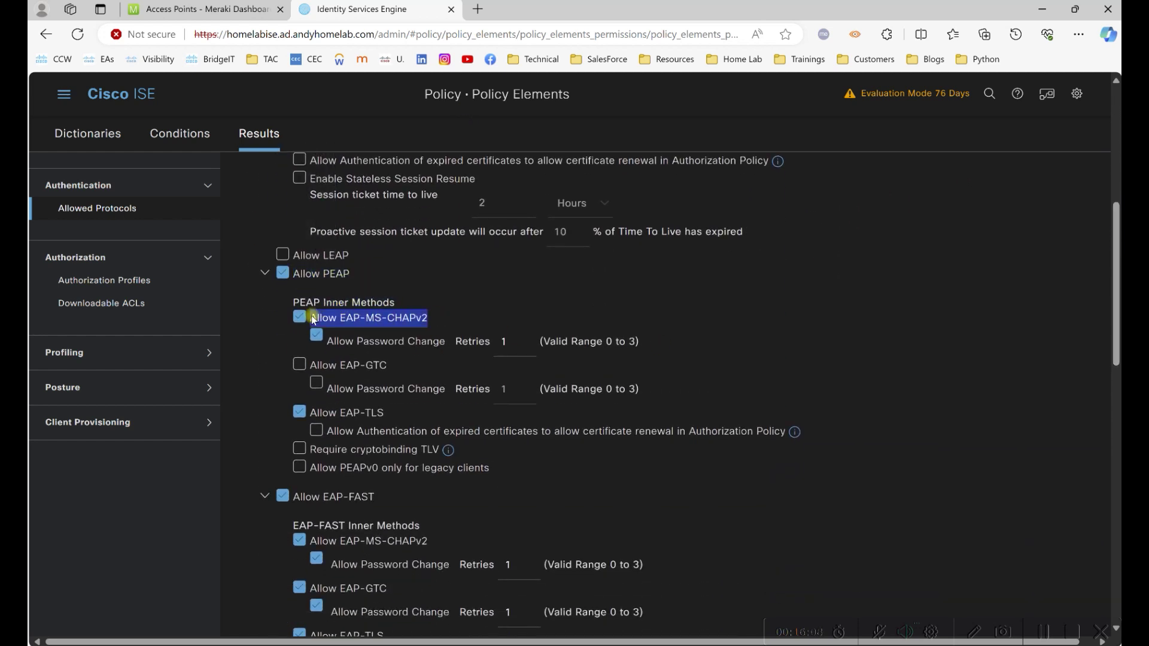
click(962, 389)
scroll(964, 390, down, 13)
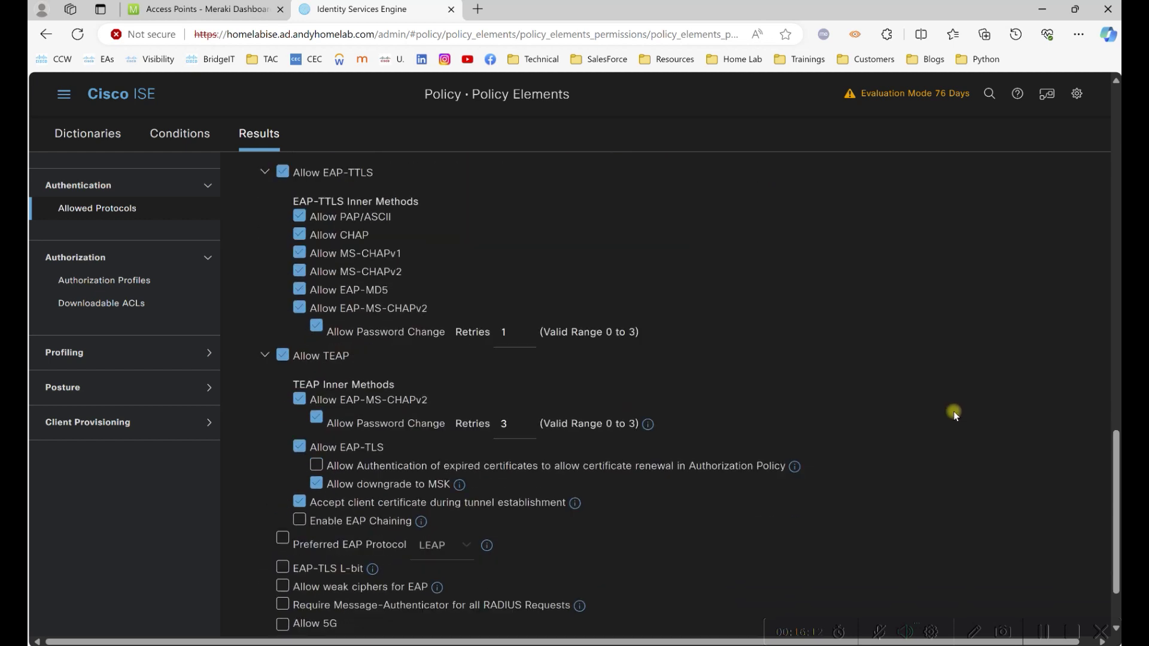
scroll(951, 411, down, 2)
click(933, 617)
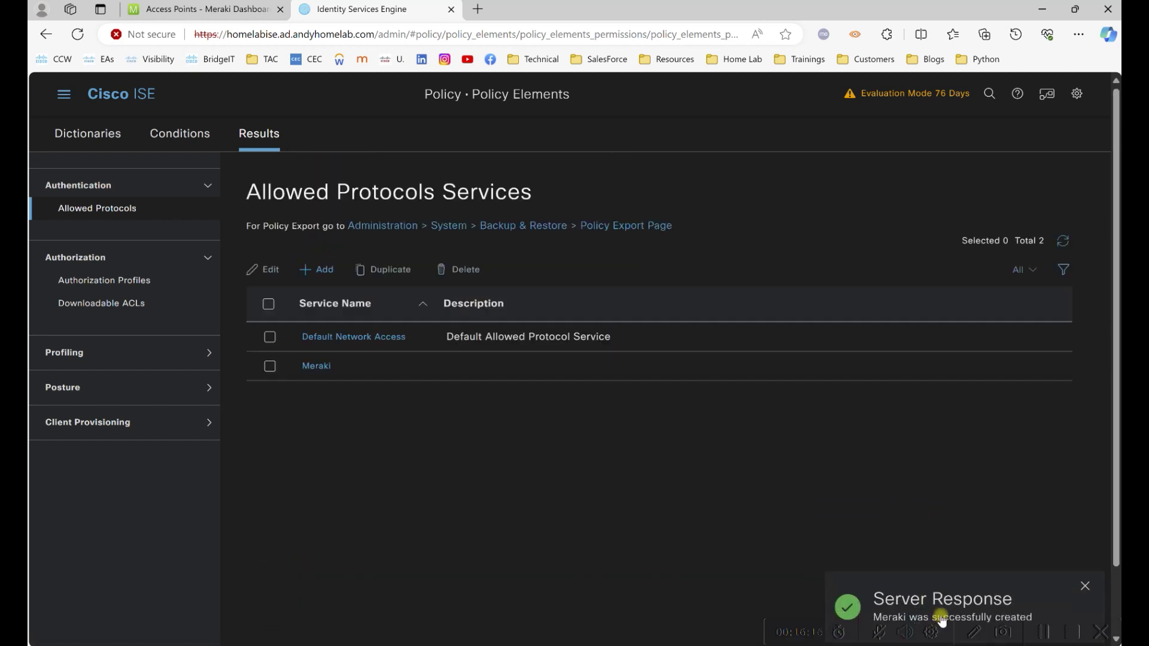
click(64, 94)
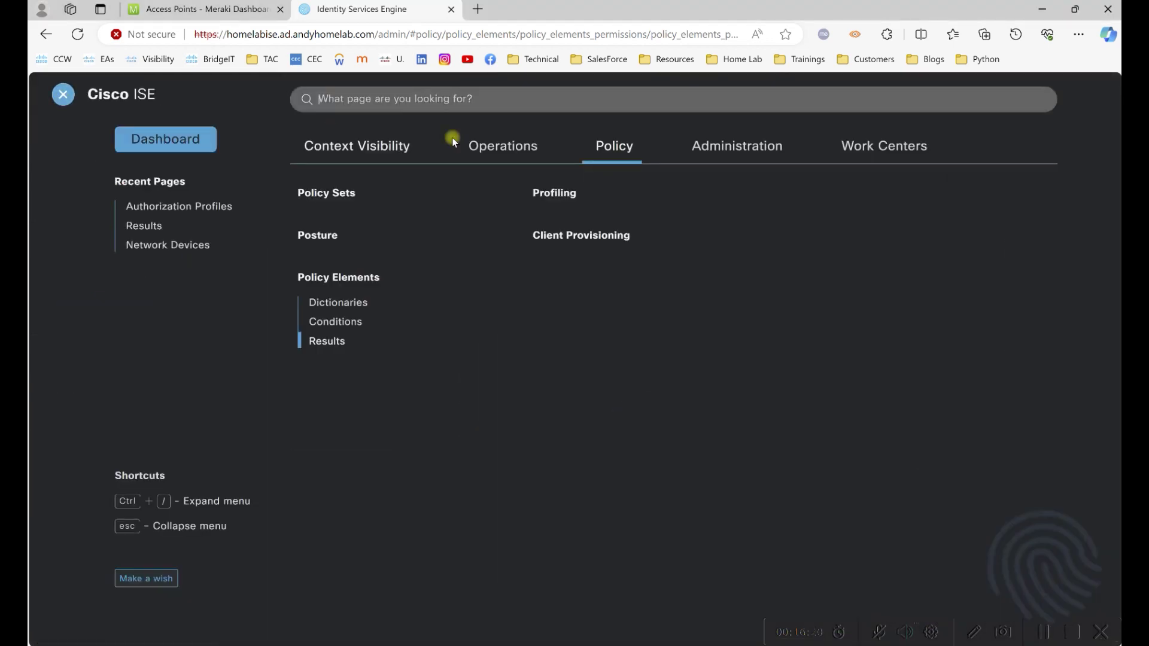
Create a Meraki network device group under All Device Types.
click(736, 146)
click(598, 238)
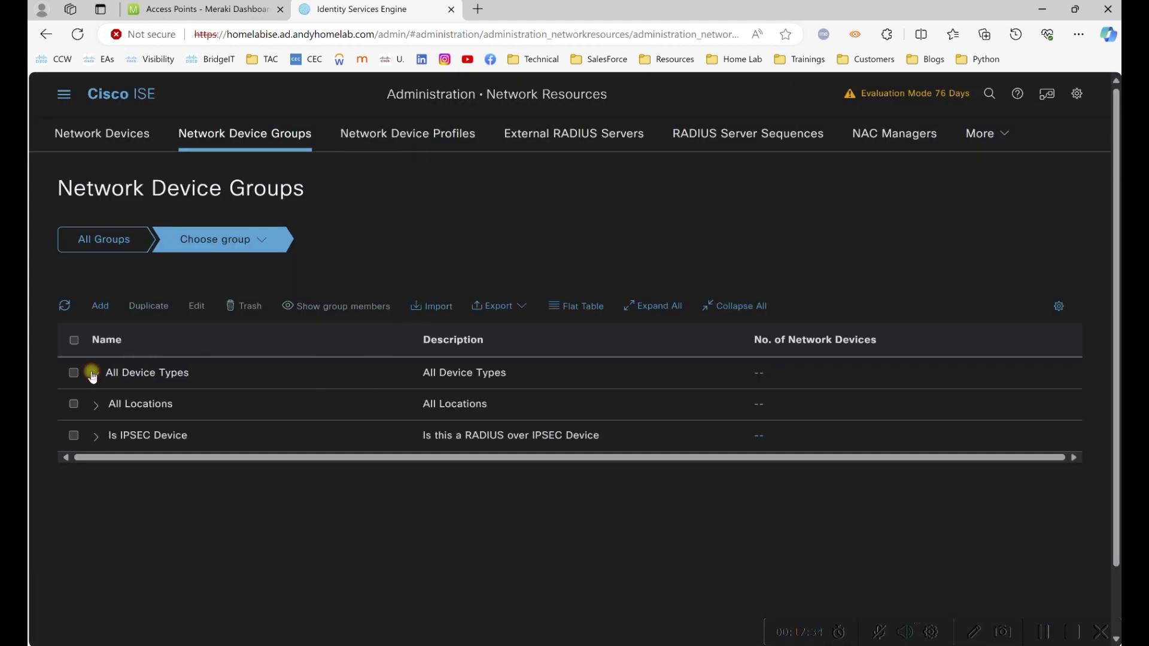
click(93, 375)
click(100, 306)
text(Me)
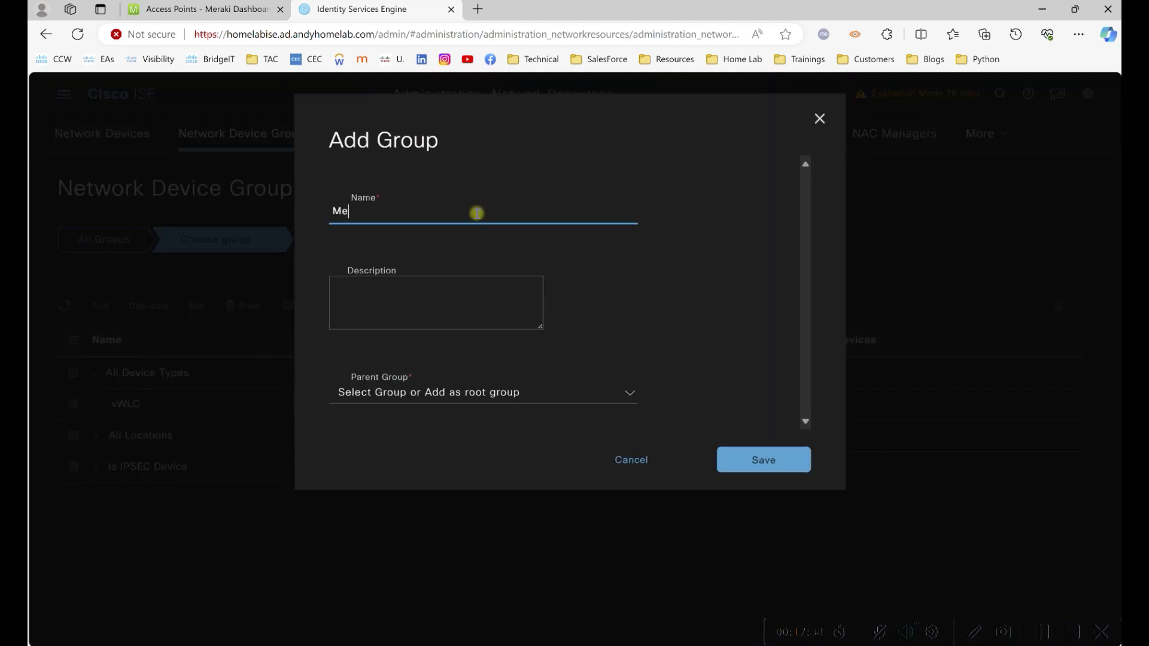
text(raki)
click(583, 393)
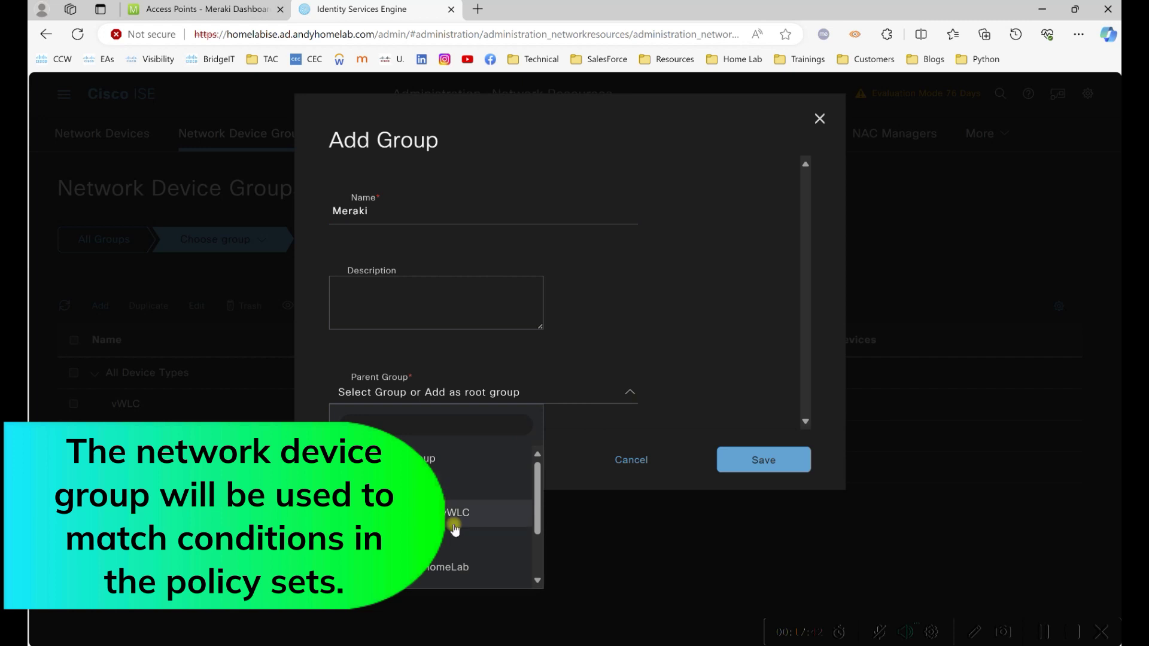
click(453, 486)
click(784, 459)
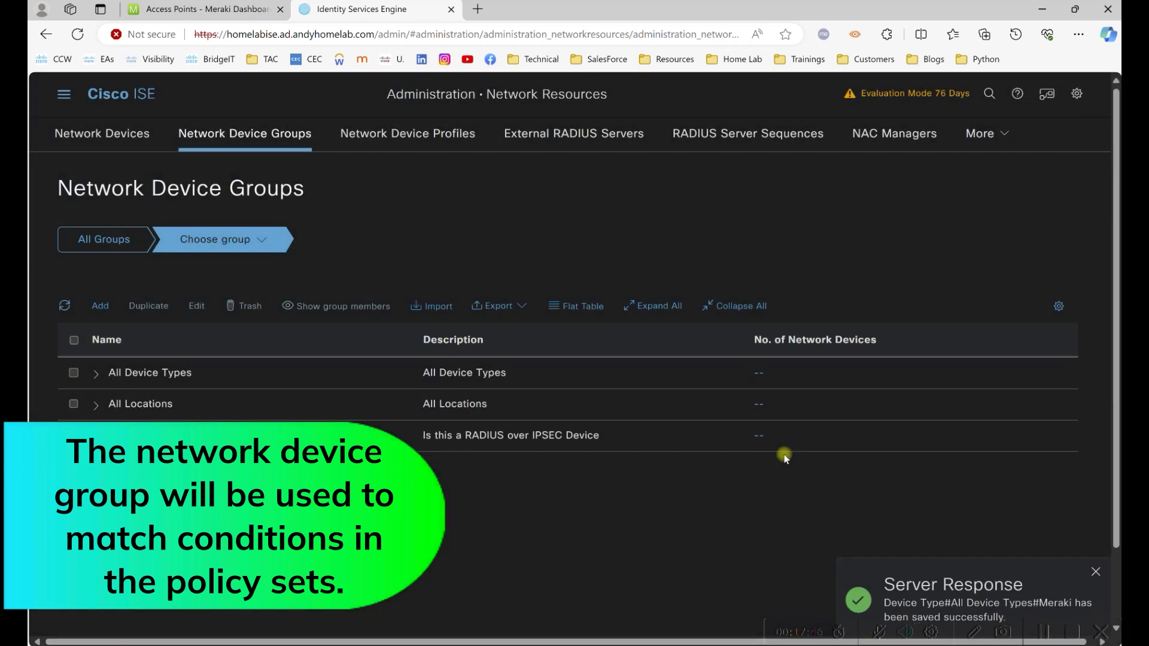
Change the MR36 device's Device Type to Meraki and save it.
click(136, 133)
click(318, 385)
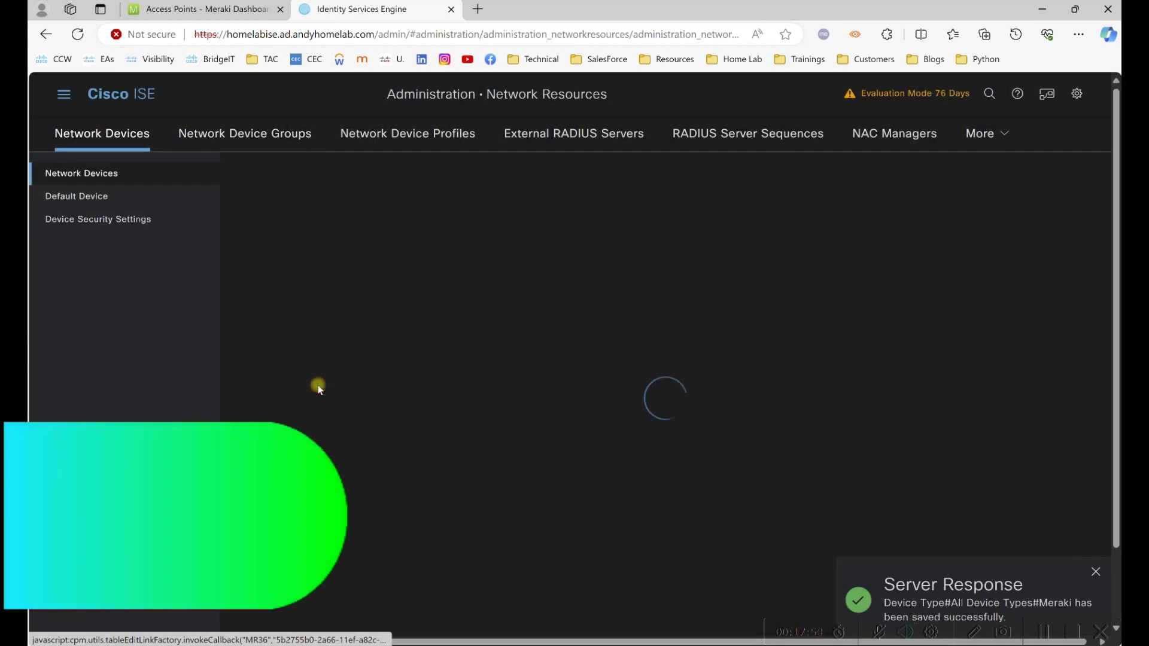
scroll(419, 431, down, 3)
click(578, 461)
click(673, 358)
scroll(718, 419, down, 15)
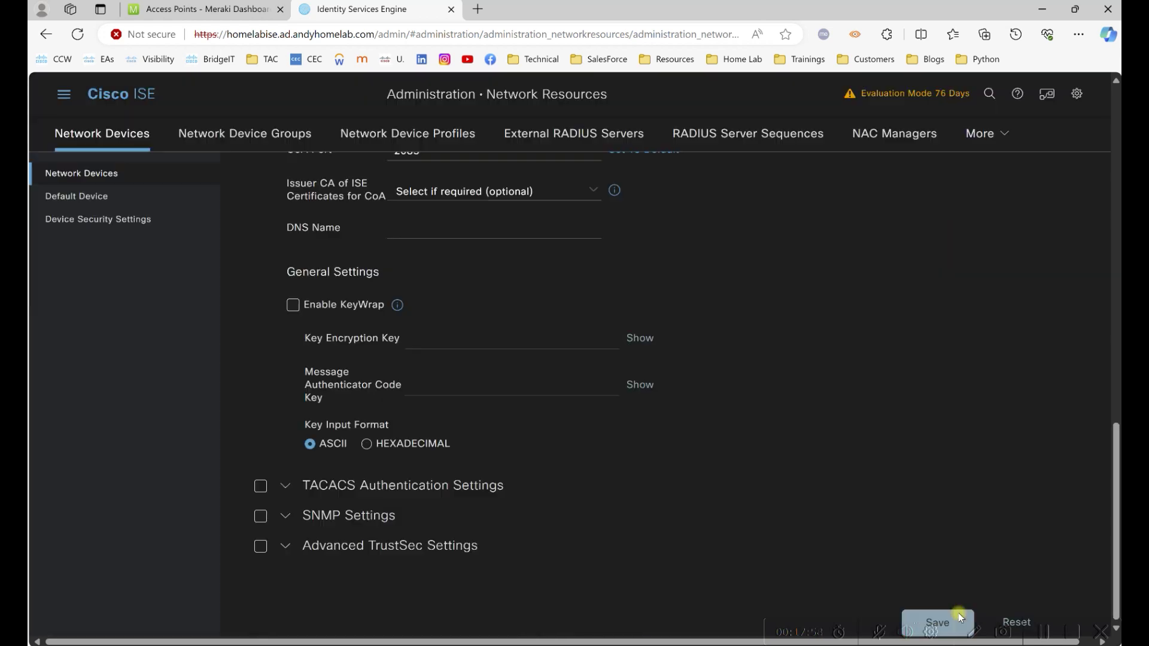
click(945, 620)
click(64, 94)
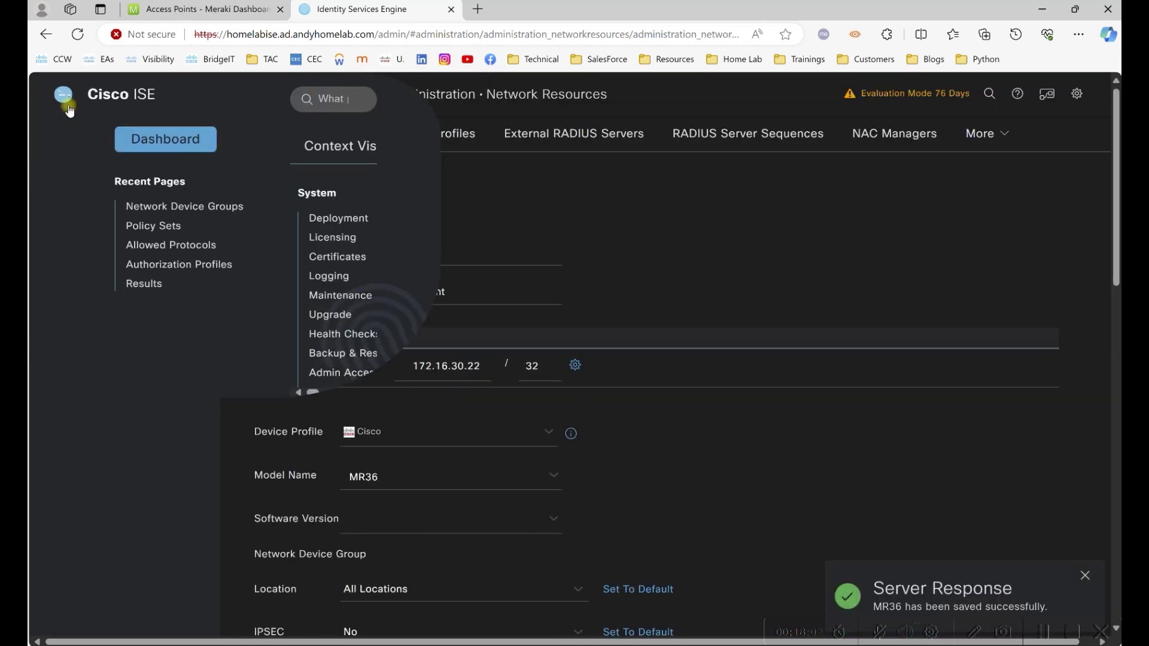
click(617, 147)
Add a new policy set named Meraki.
click(334, 201)
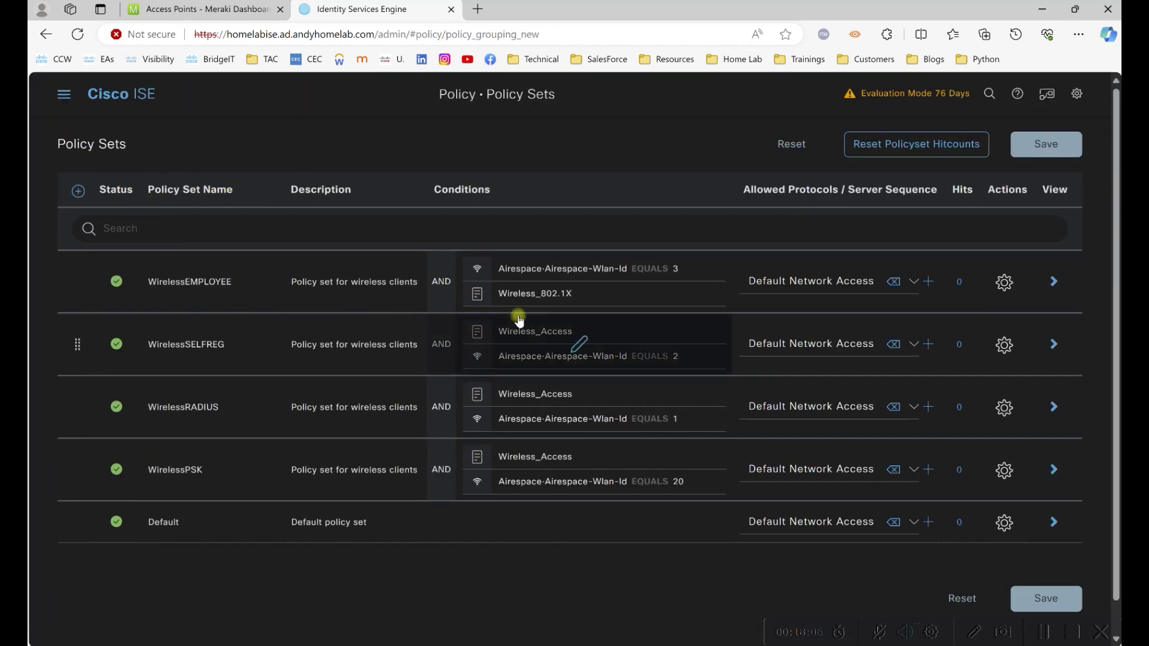
click(77, 191)
click(166, 272)
text(Meraki Wireless)
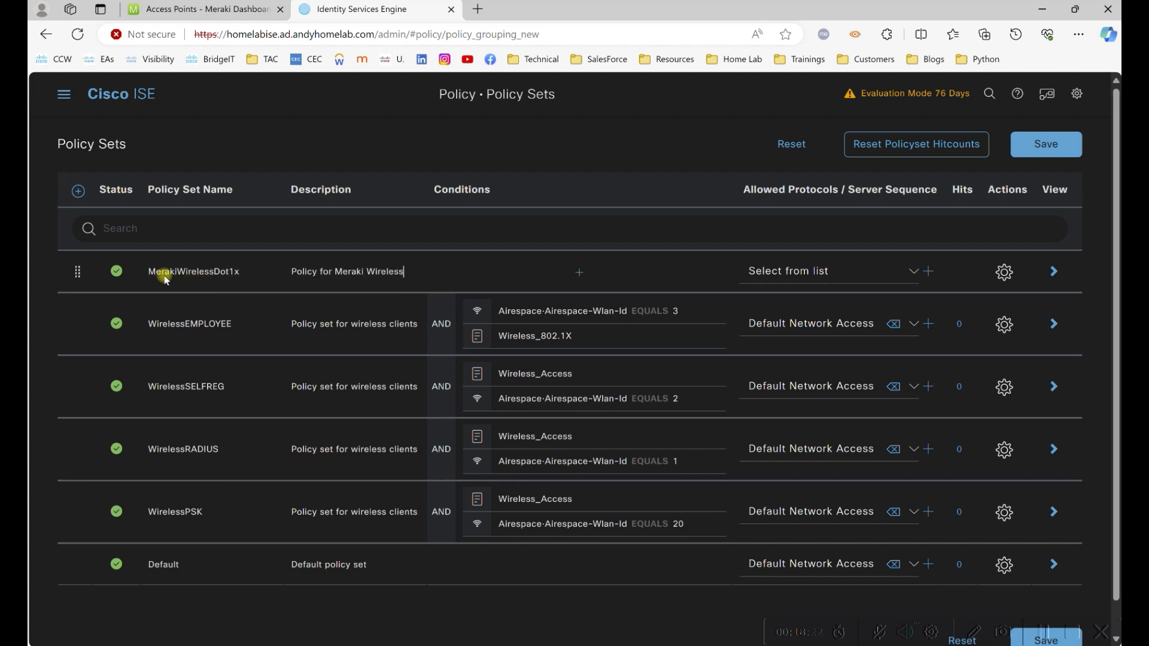
text(Dot1x)
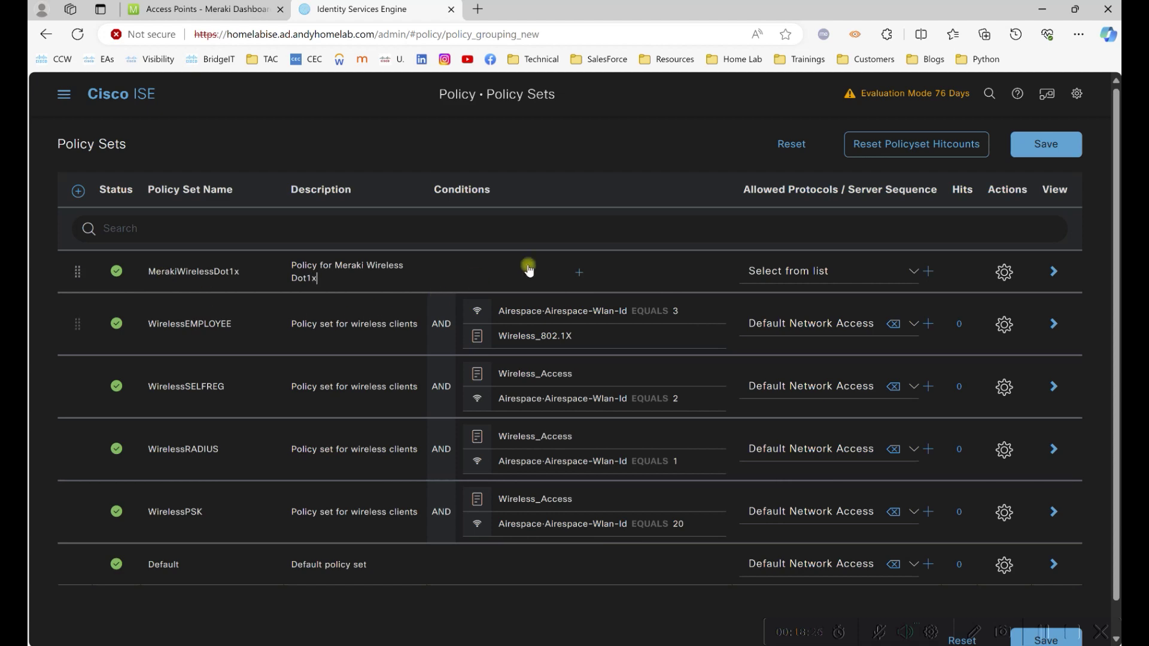
Give the set the condition DEVICE-Device Type Contains All Device Types#Meraki.
click(549, 280)
click(623, 225)
click(618, 298)
click(688, 357)
click(733, 261)
click(712, 354)
click(536, 258)
click(541, 306)
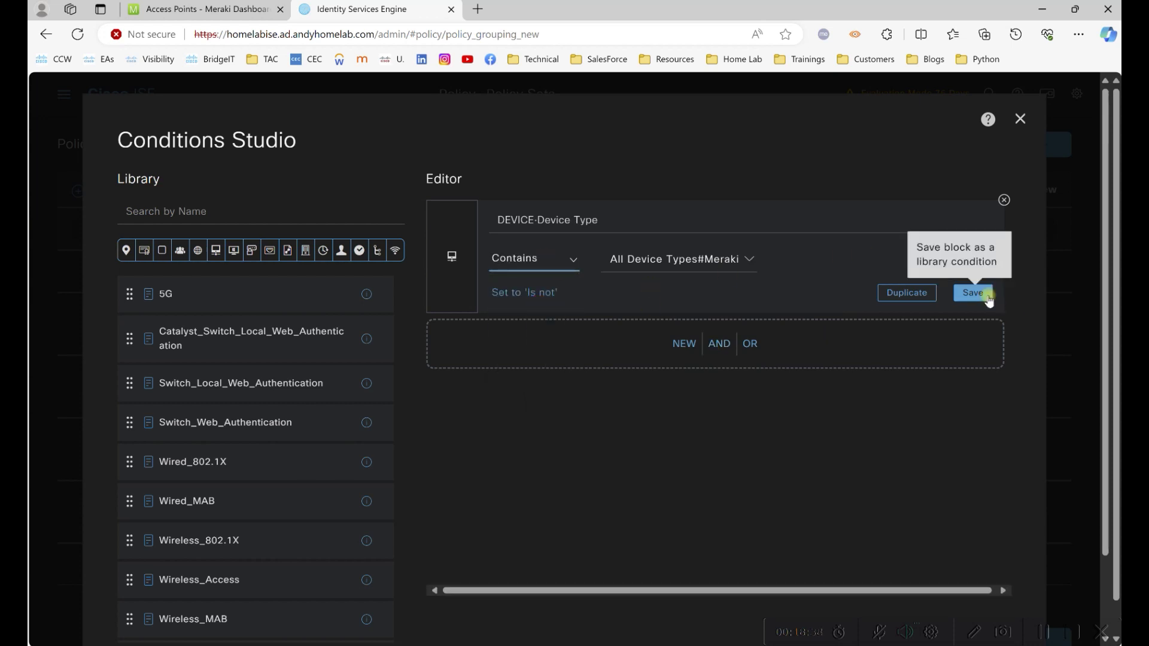
click(973, 293)
click(968, 579)
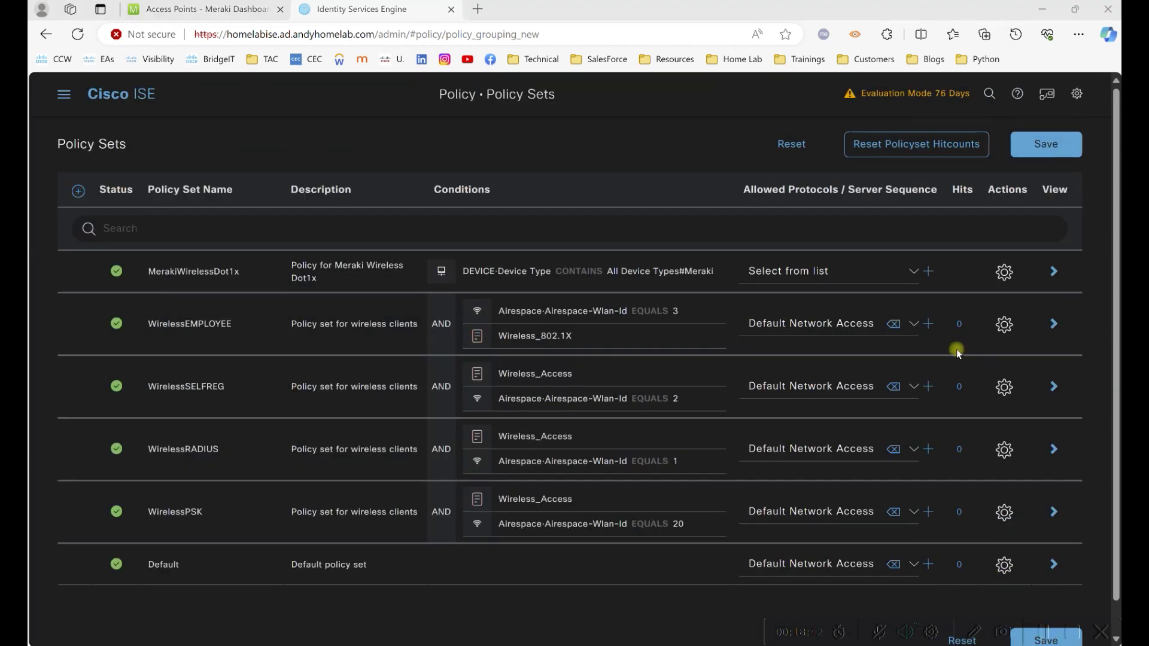
Select the Meraki allowed protocols, save the policy set, and open its details.
click(914, 271)
click(813, 403)
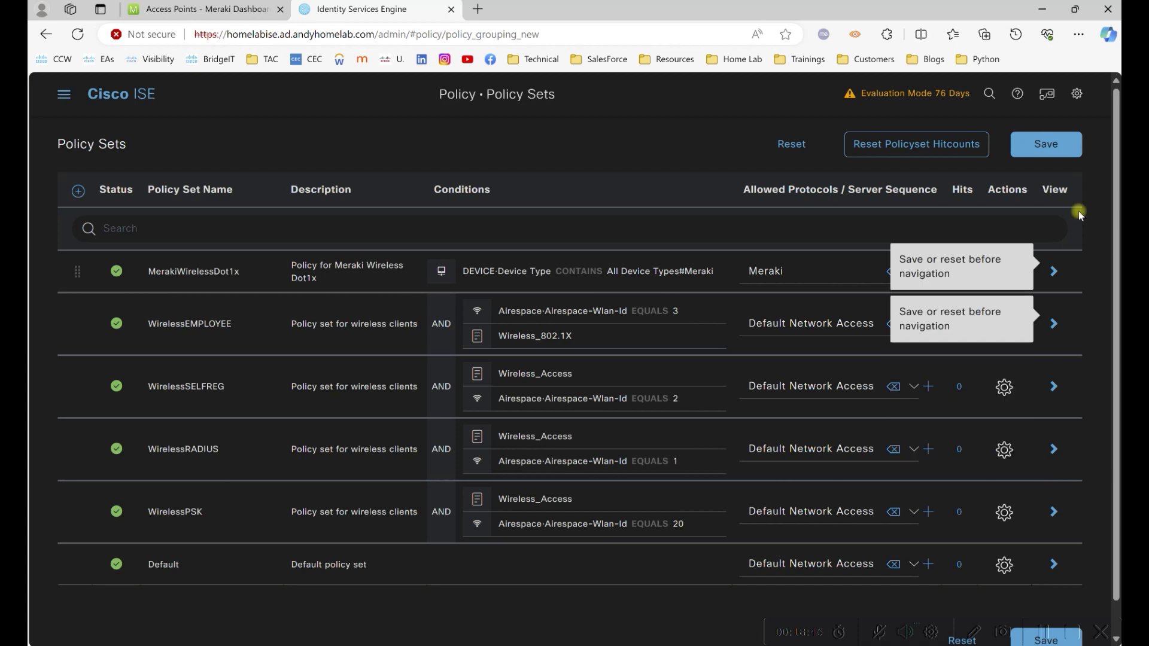
click(1055, 144)
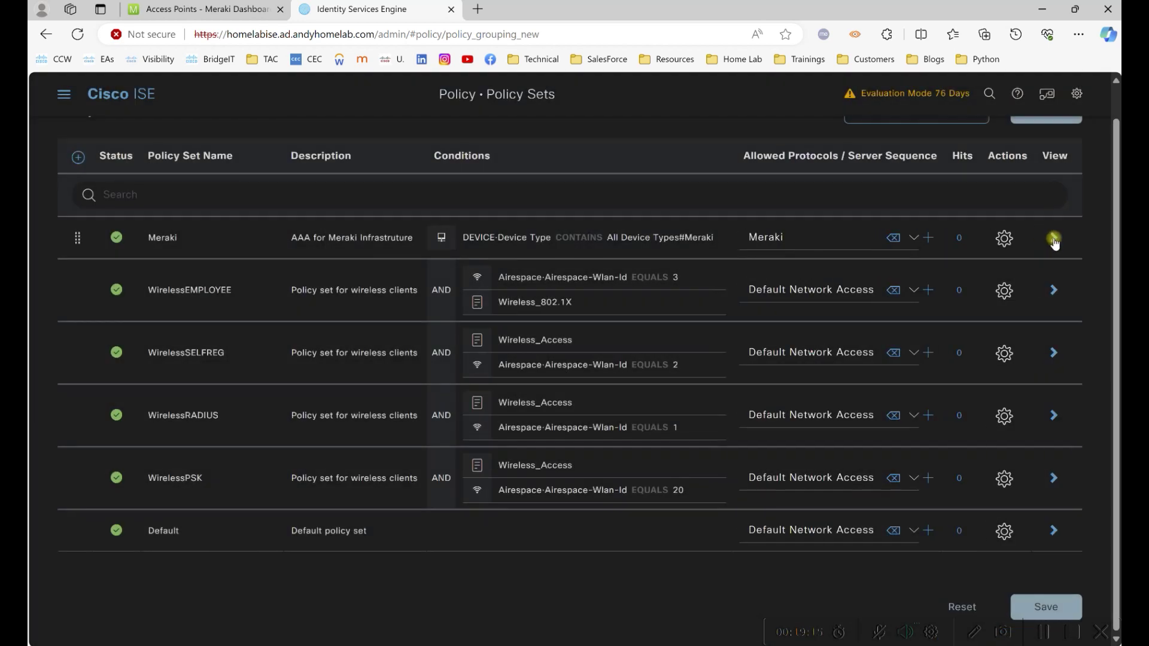
click(1053, 238)
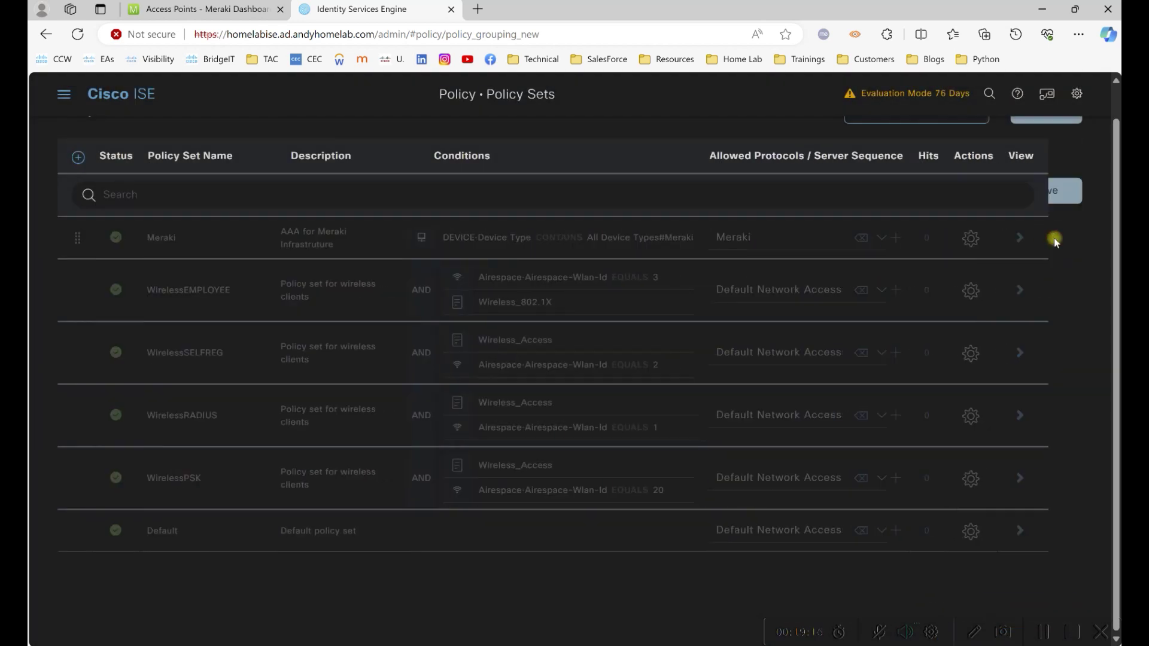
In the Meraki policy set, add a Wireless 802.1X authentication rule with the Wireless_802.1X condition.
click(1033, 632)
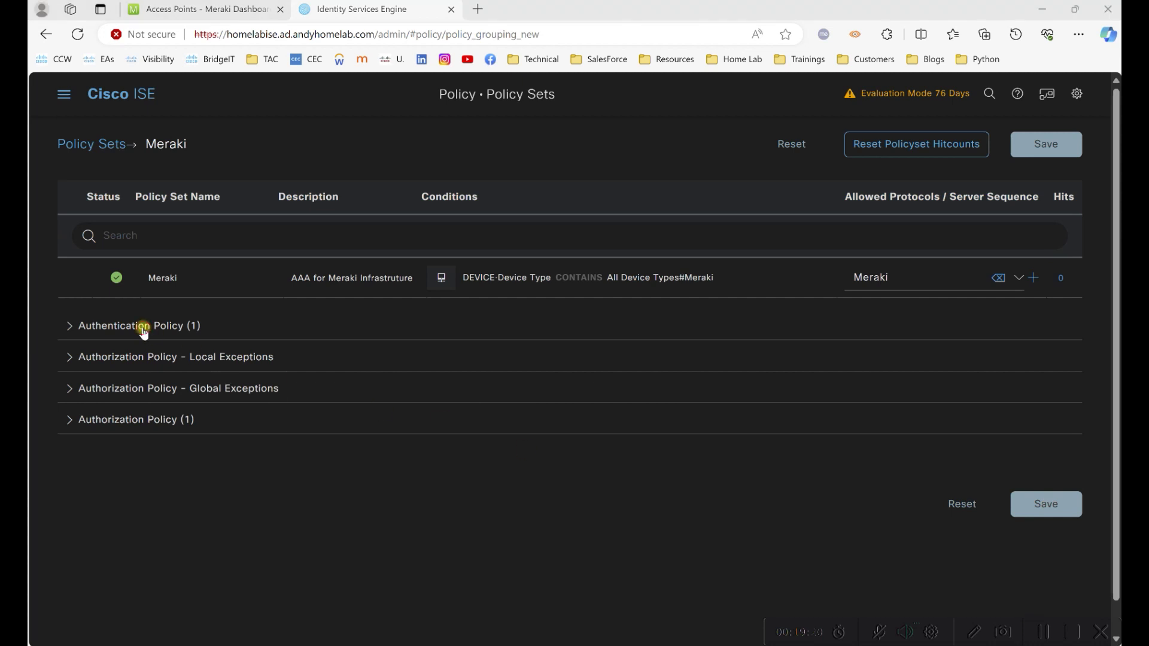
click(144, 327)
click(86, 371)
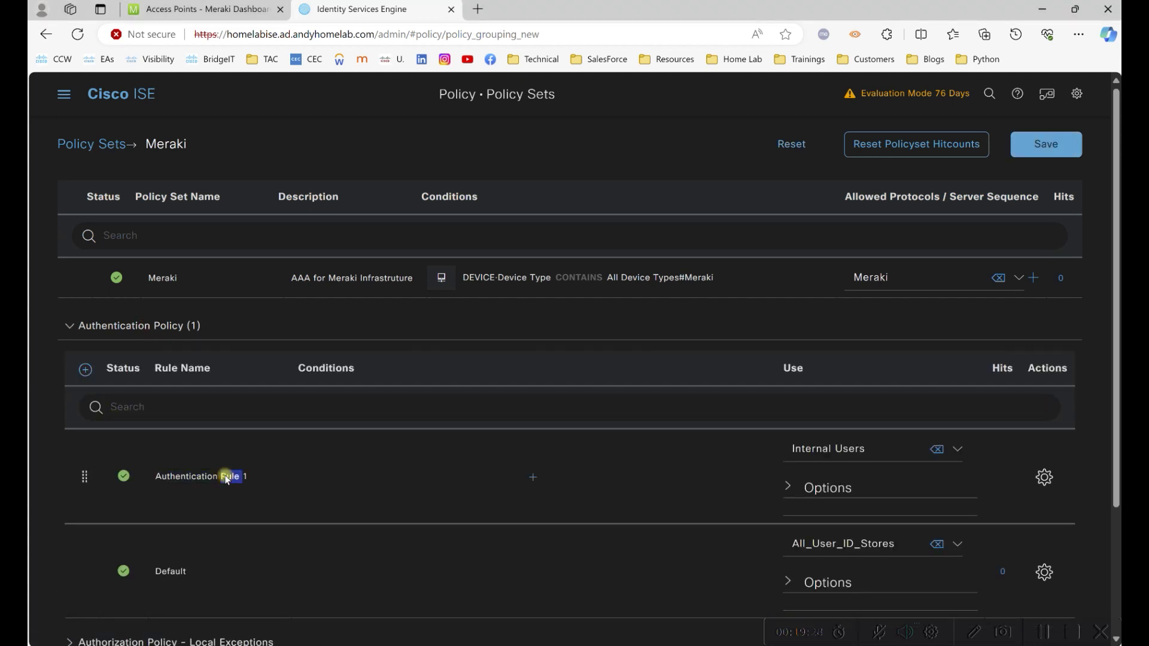
triple_click(226, 482)
key(BackSpace)
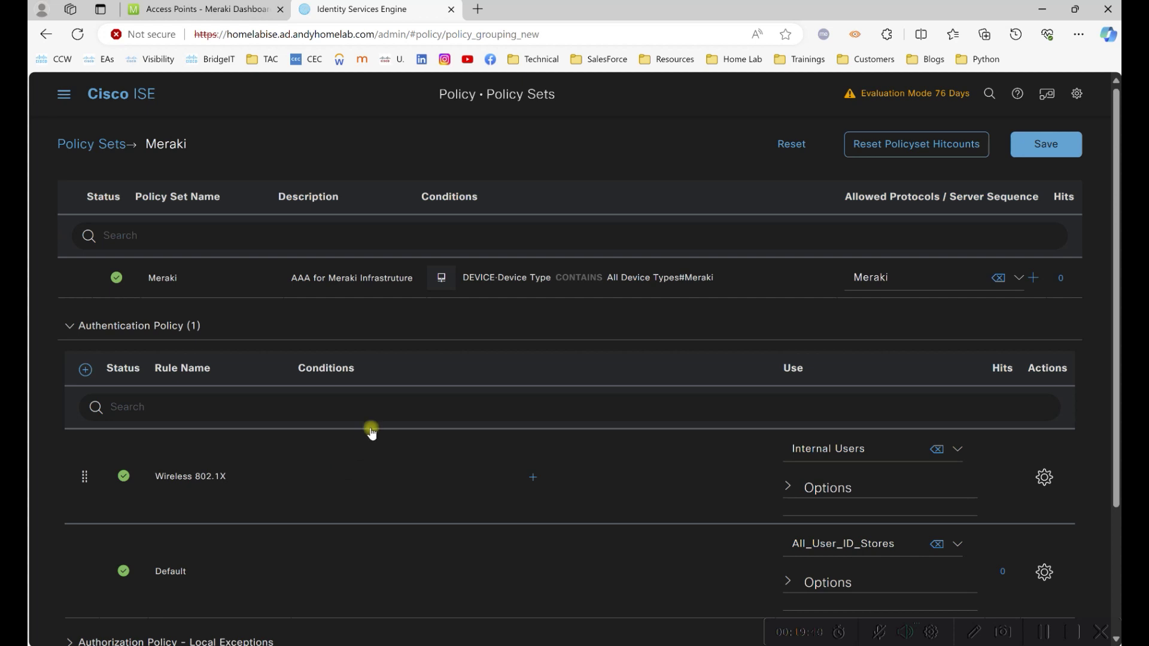
click(516, 478)
scroll(240, 449, down, 3)
drag(203, 503, 623, 328)
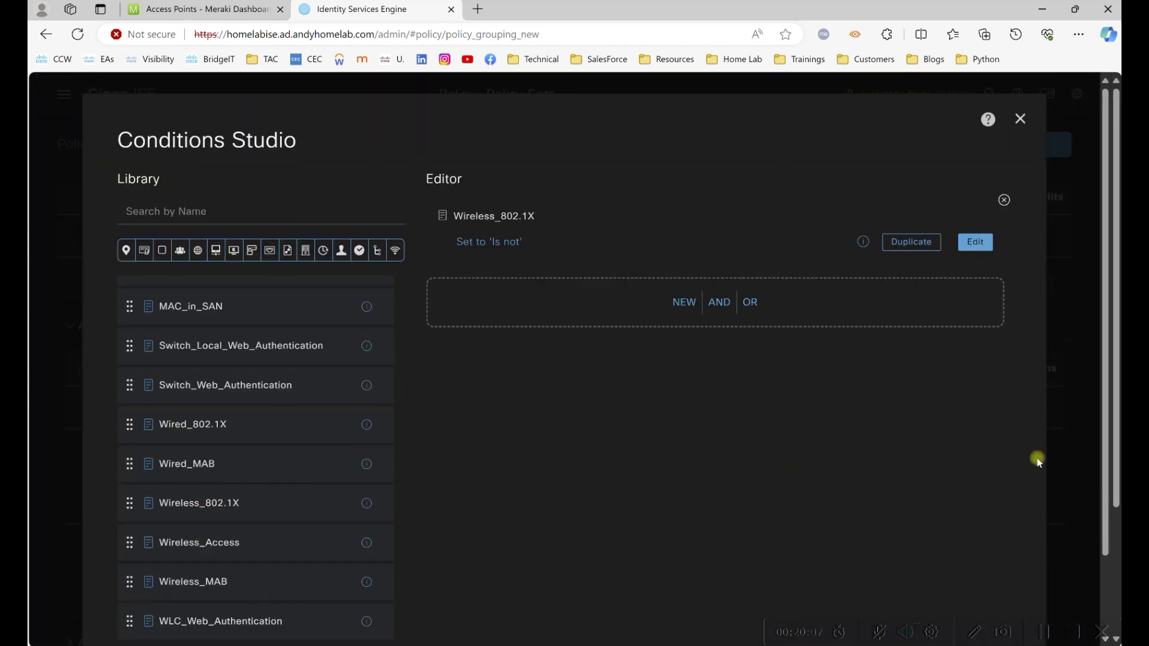
scroll(1008, 299, down, 3)
click(975, 574)
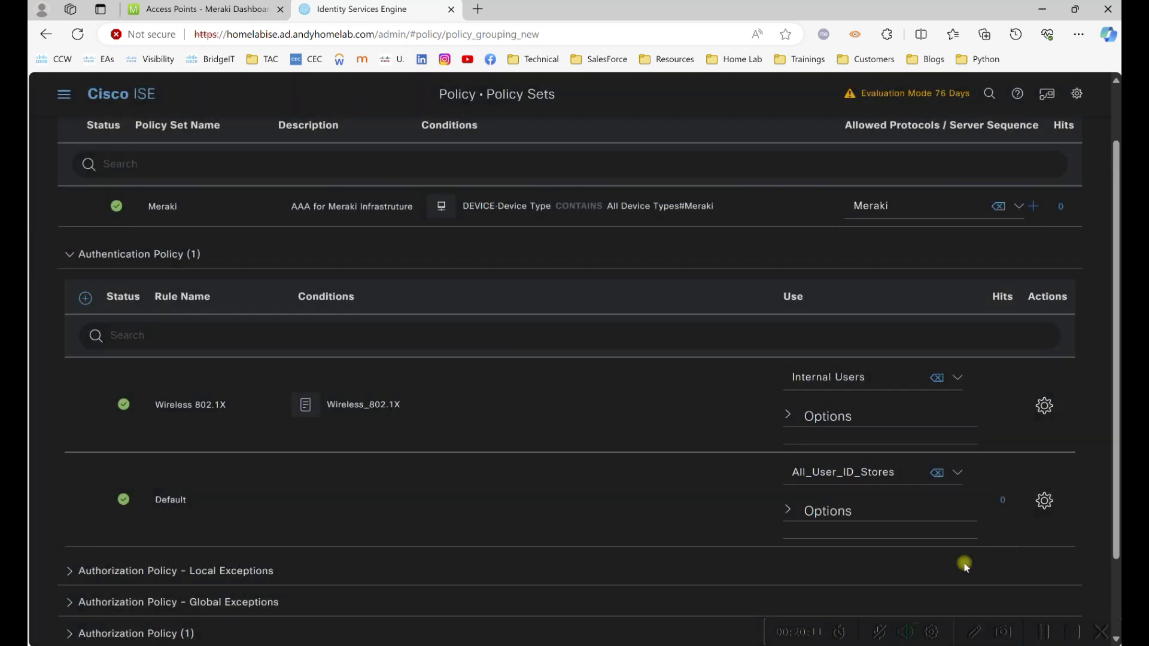
Set the rule's identity source to the AD join point and save the policy set.
click(1009, 633)
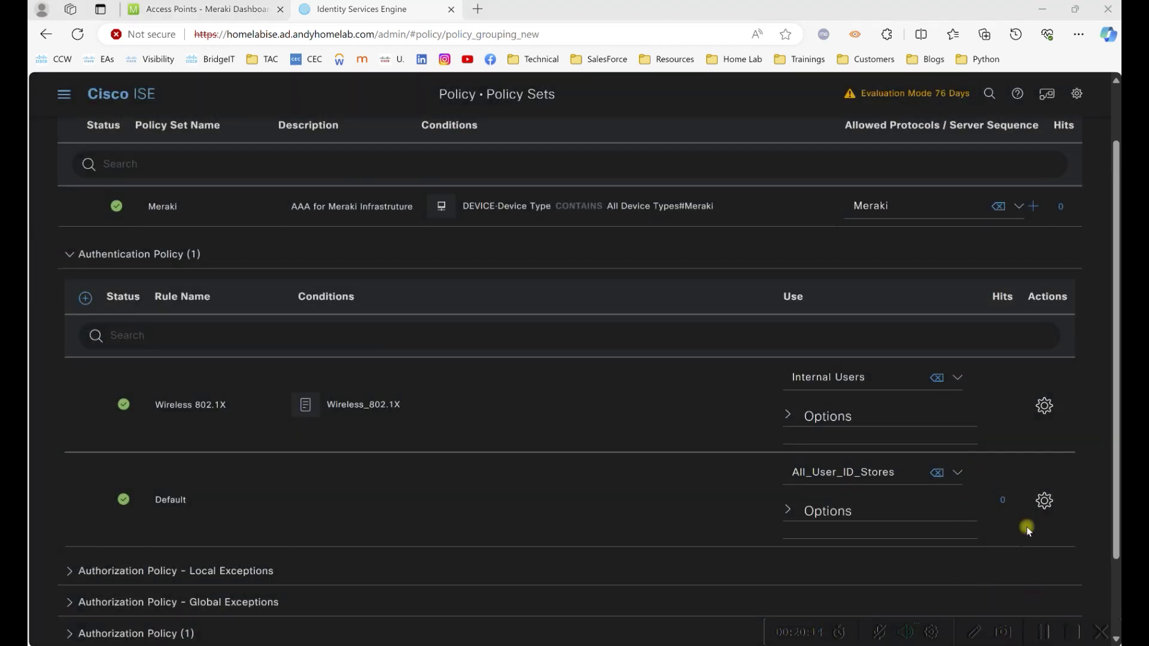
click(952, 379)
scroll(906, 496, down, 2)
click(908, 490)
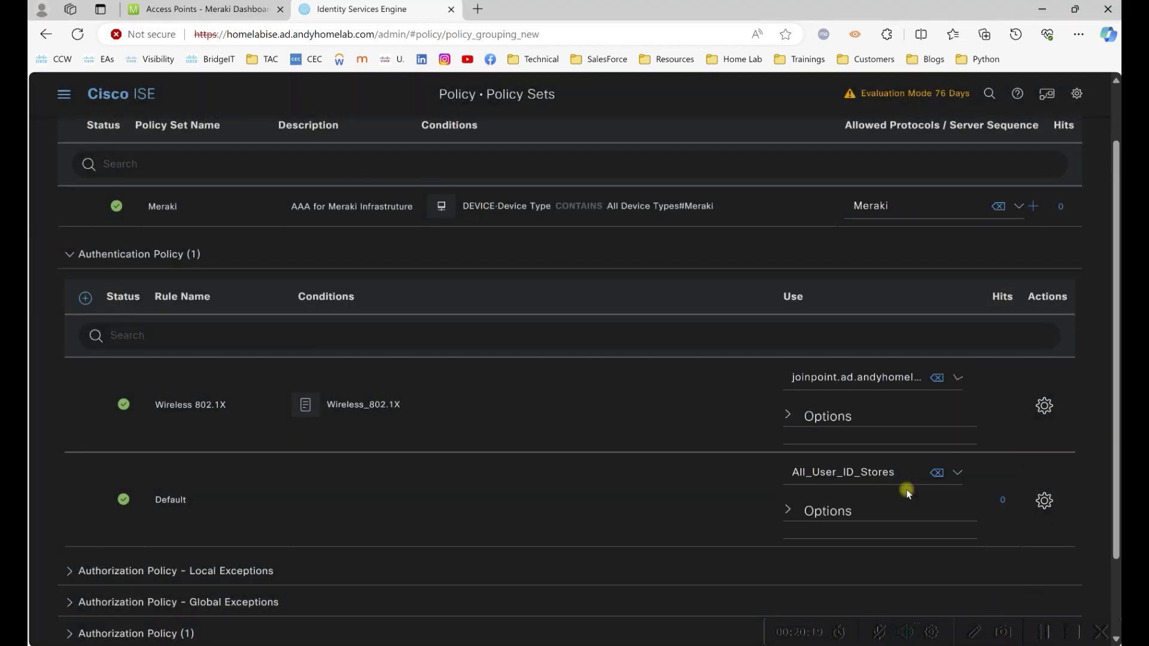
scroll(972, 520, down, 2)
click(1058, 616)
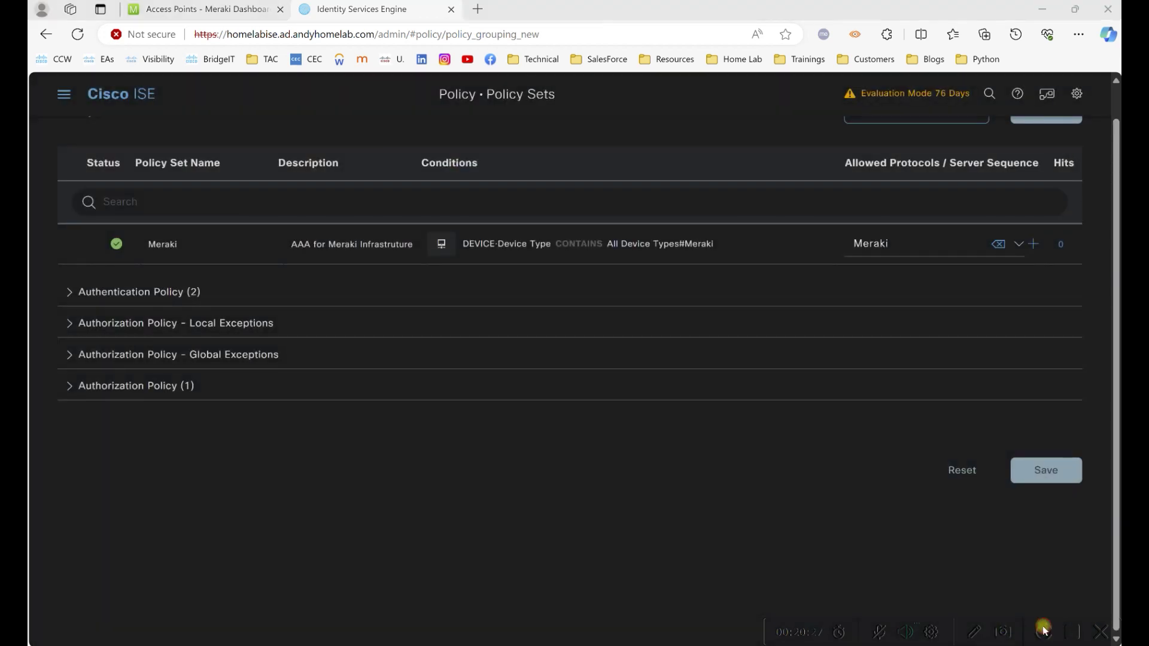
click(75, 292)
Insert a Wireless MAB rule below Wireless 802.1X with the Wireless_MAB condition.
click(1046, 442)
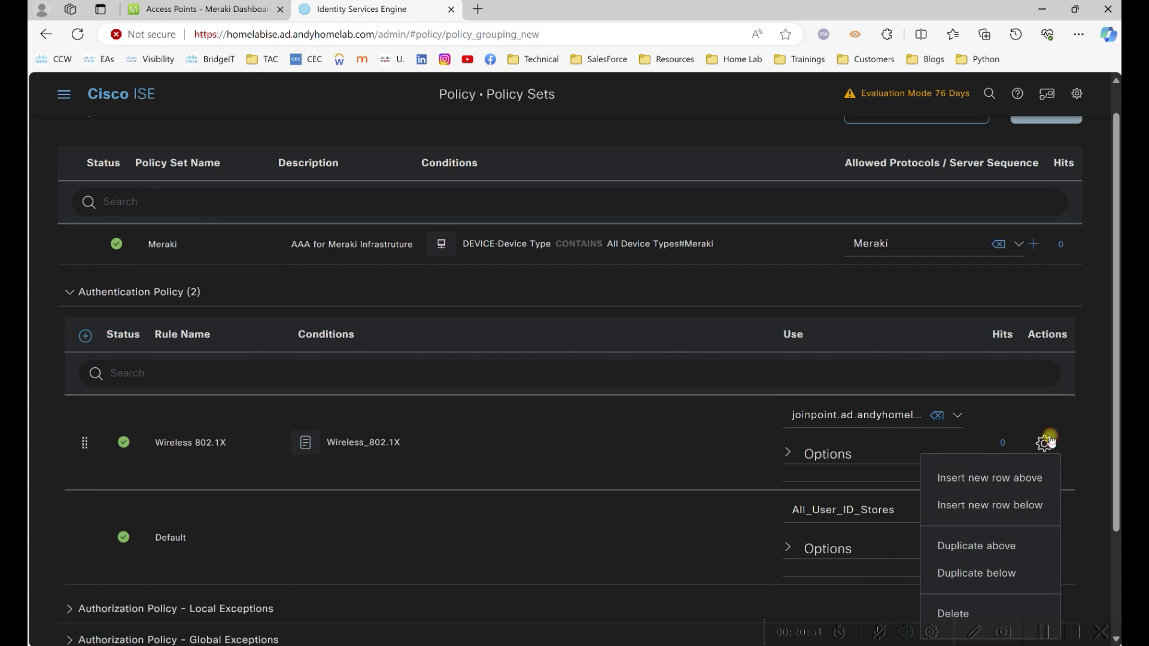
click(1017, 505)
key(BackSpace)
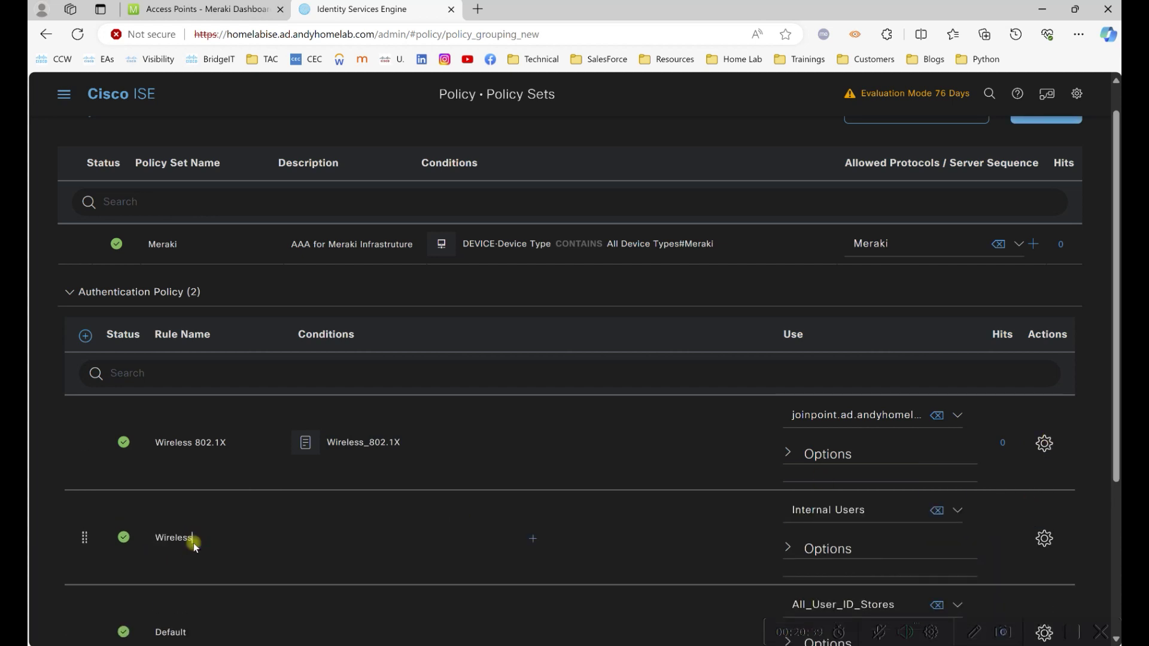
click(469, 526)
scroll(323, 393, down, 3)
drag(210, 582, 605, 339)
scroll(1017, 539, down, 3)
click(982, 566)
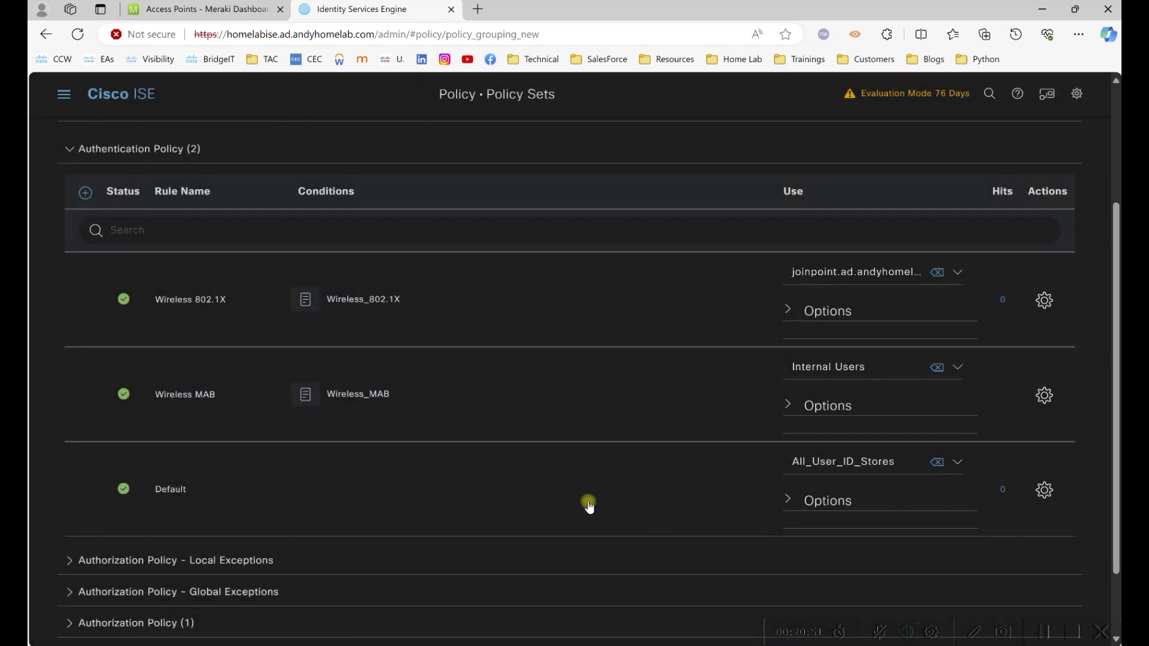
Set Auth fail and User not found to CONTINUE and save the Wireless MAB rule.
click(788, 405)
click(973, 450)
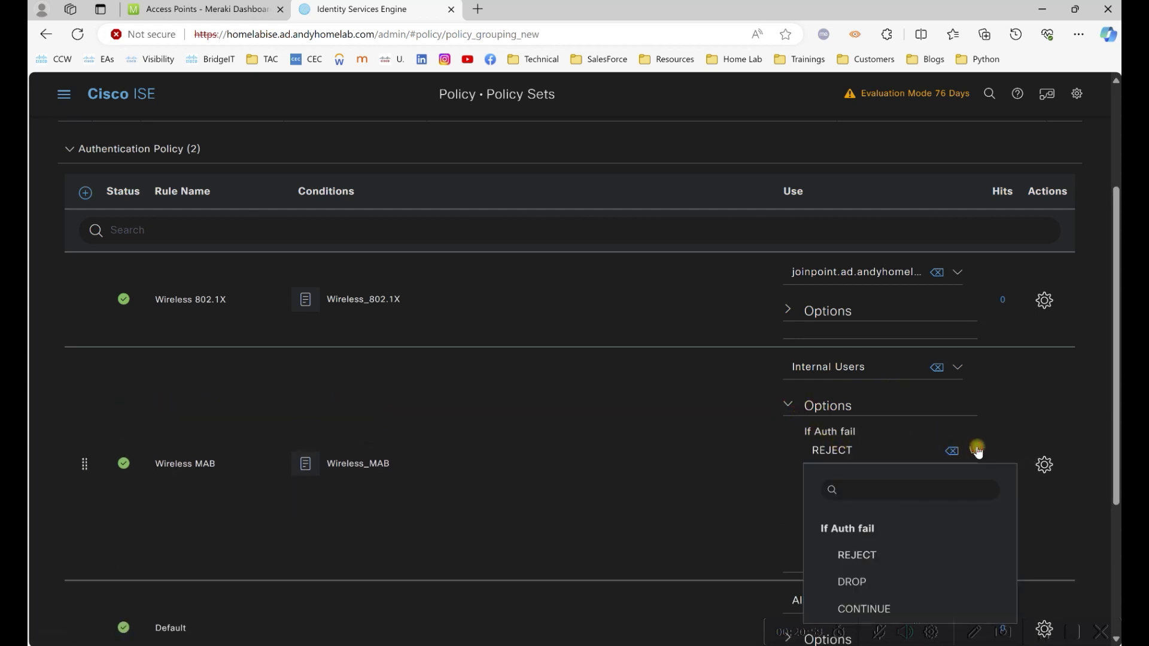
click(881, 607)
click(927, 472)
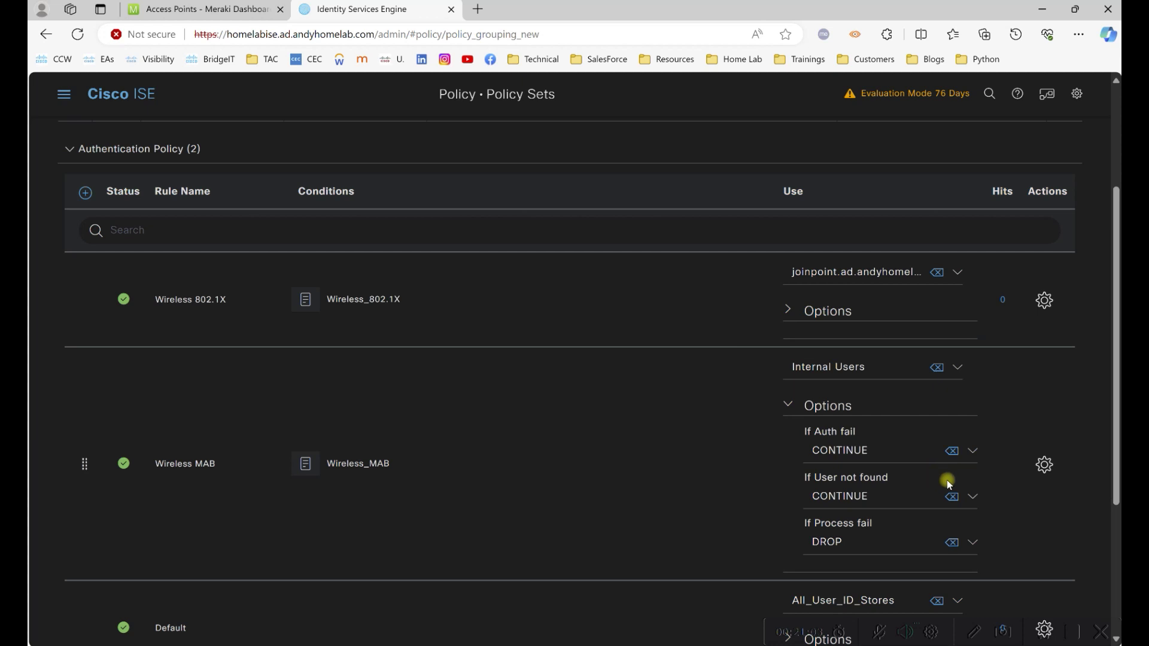
scroll(1008, 511, down, 4)
click(1051, 618)
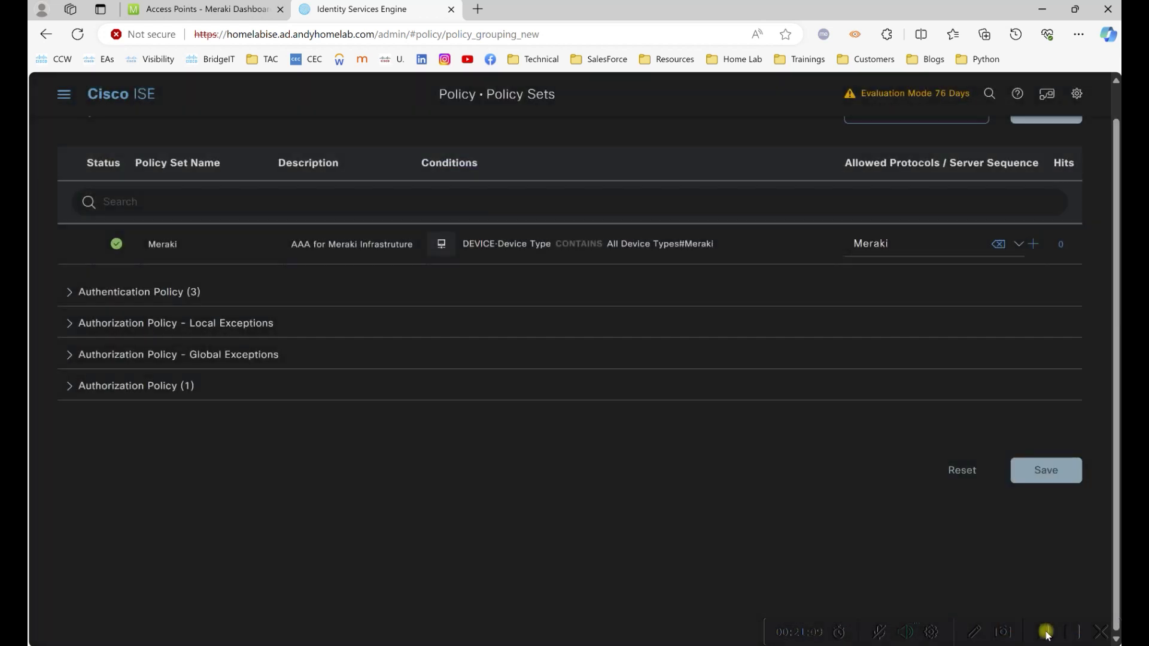
click(1046, 633)
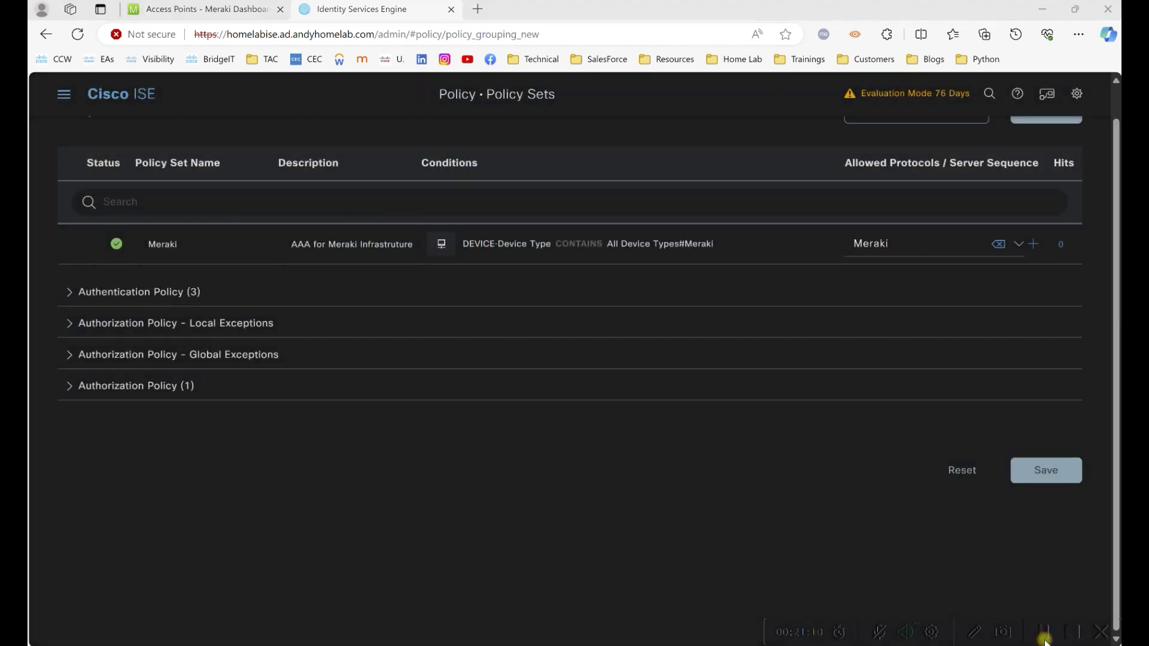
click(97, 290)
scroll(1073, 474, down, 1)
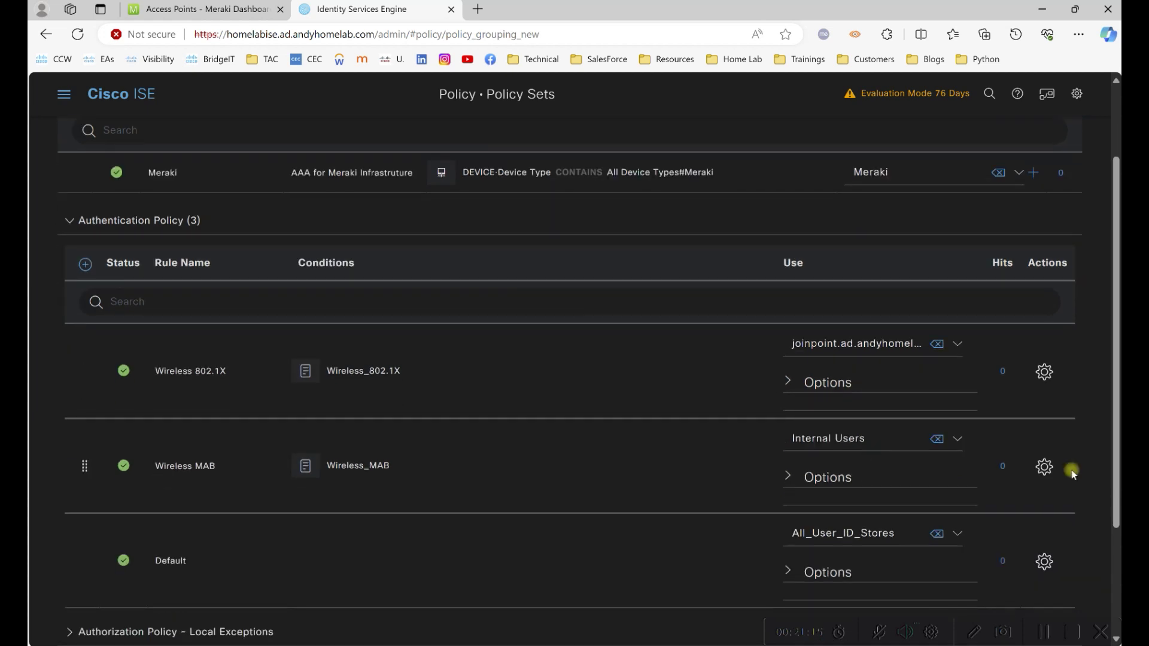
Insert a Wireless LWA rule below Wireless MAB with condition NAS-Port-Type = Wireless - IEEE 802.11.
click(1044, 467)
click(1017, 527)
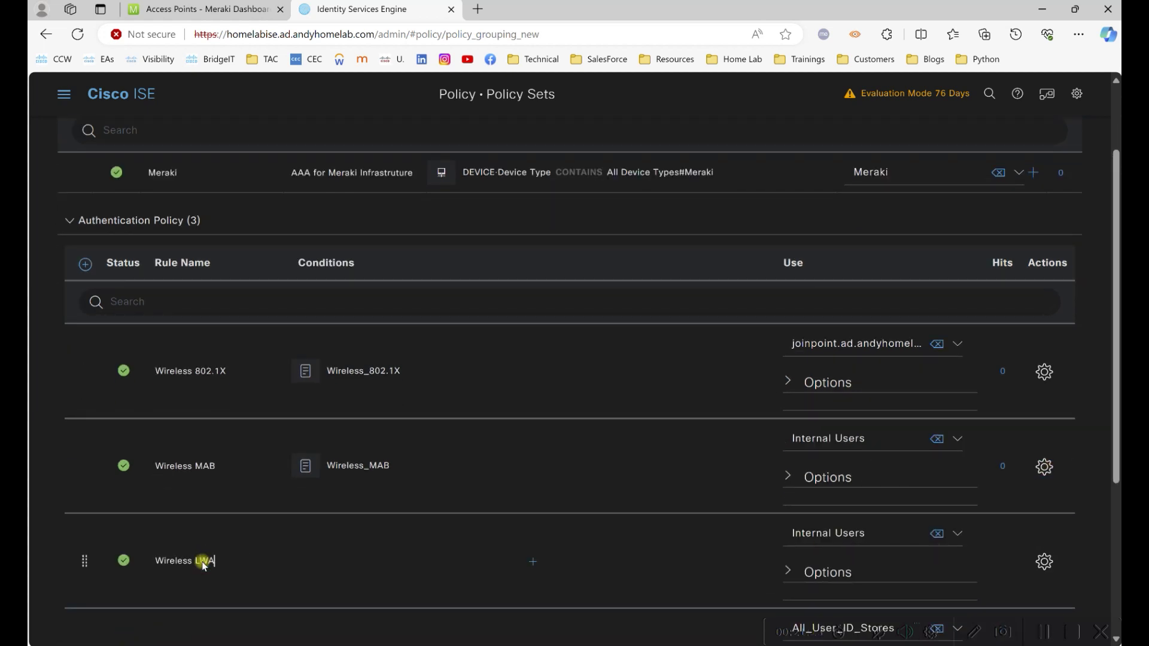
click(523, 563)
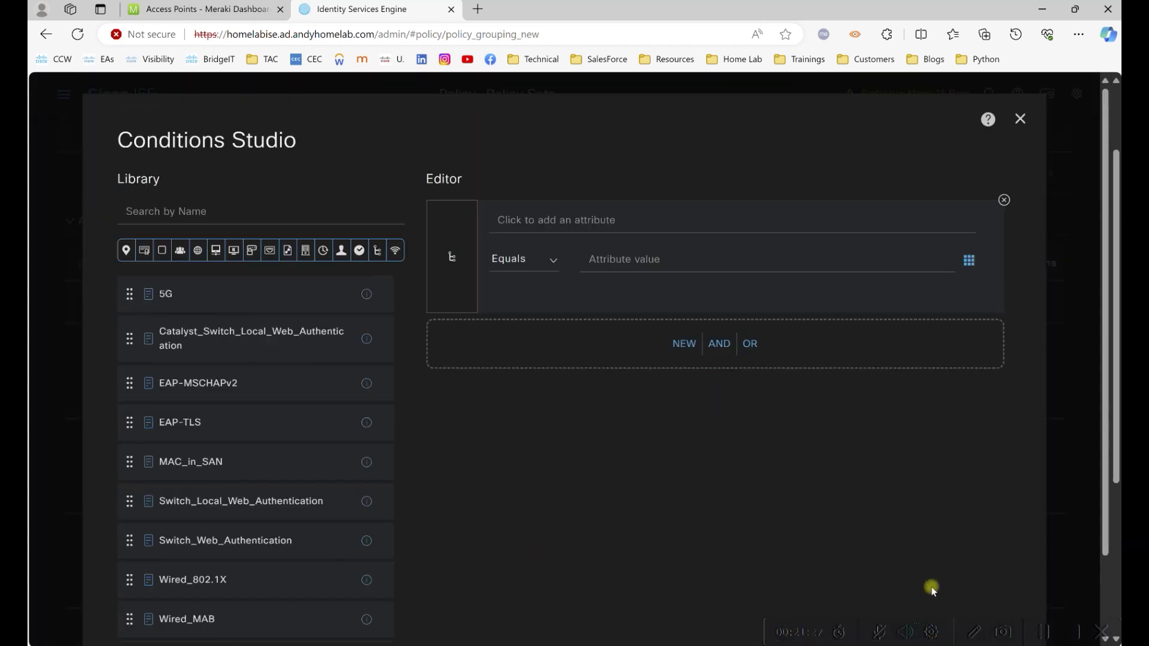
click(515, 221)
scroll(924, 584, down, 15)
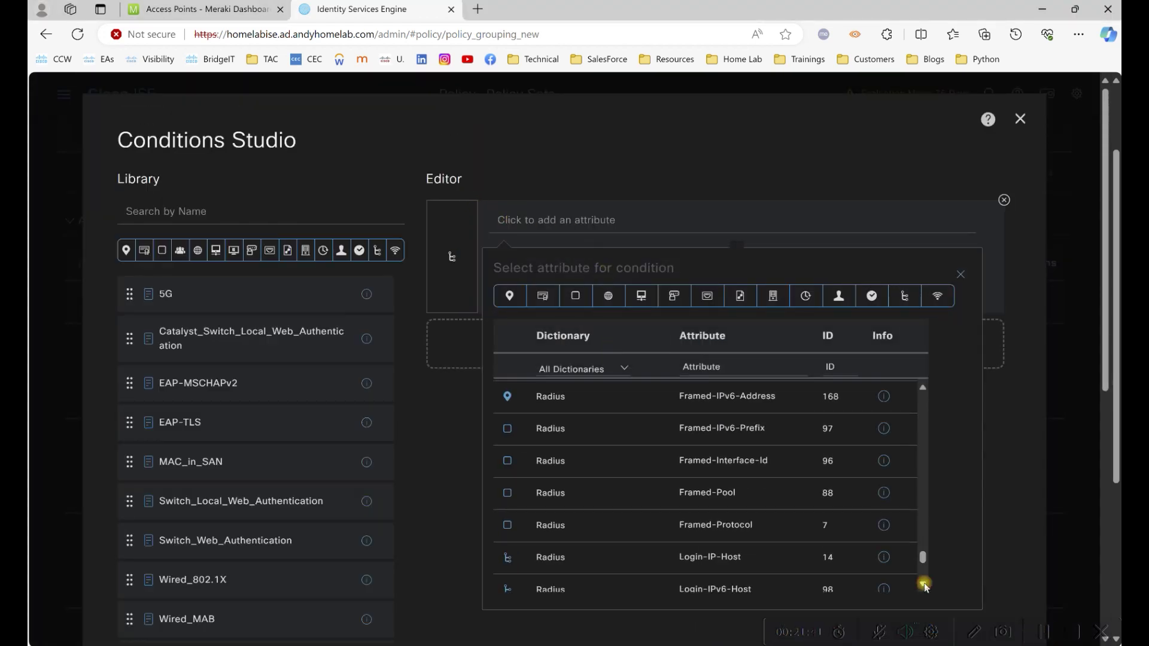
scroll(924, 584, down, 4)
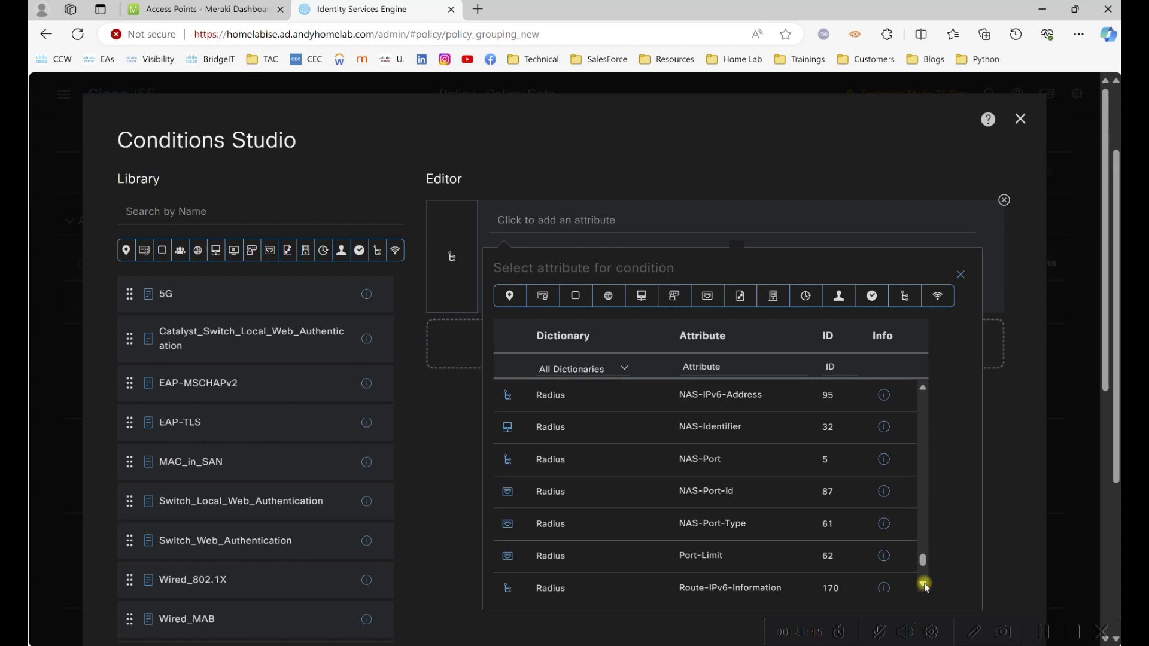
click(712, 527)
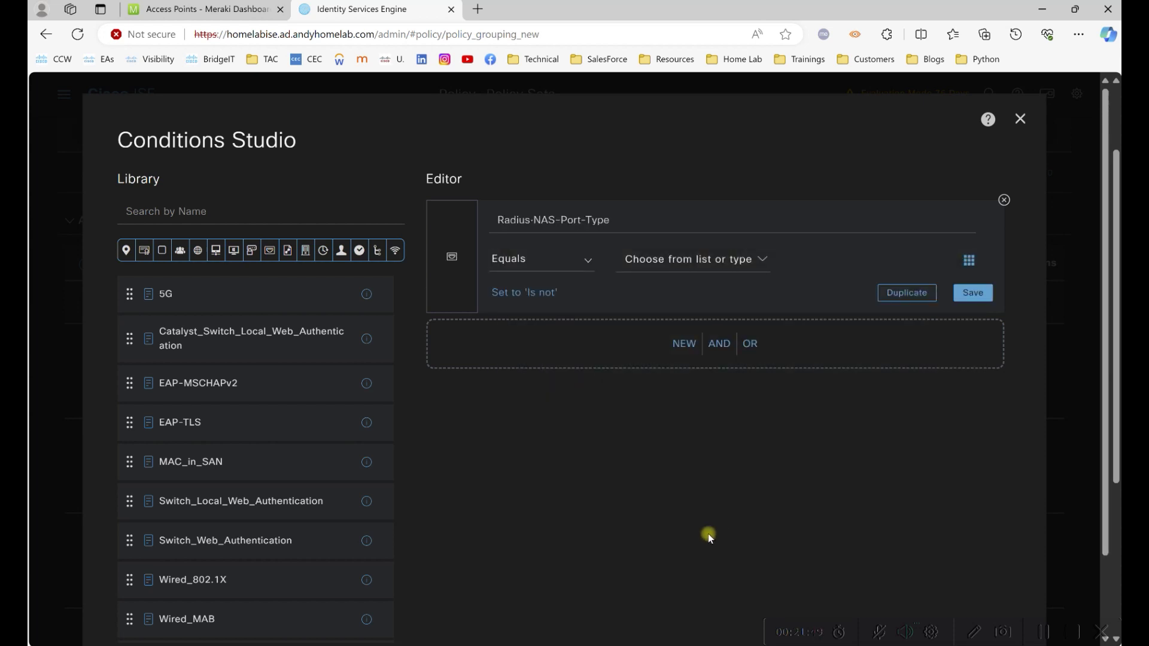
click(636, 264)
drag(860, 339, 866, 436)
scroll(776, 410, up, 2)
click(737, 384)
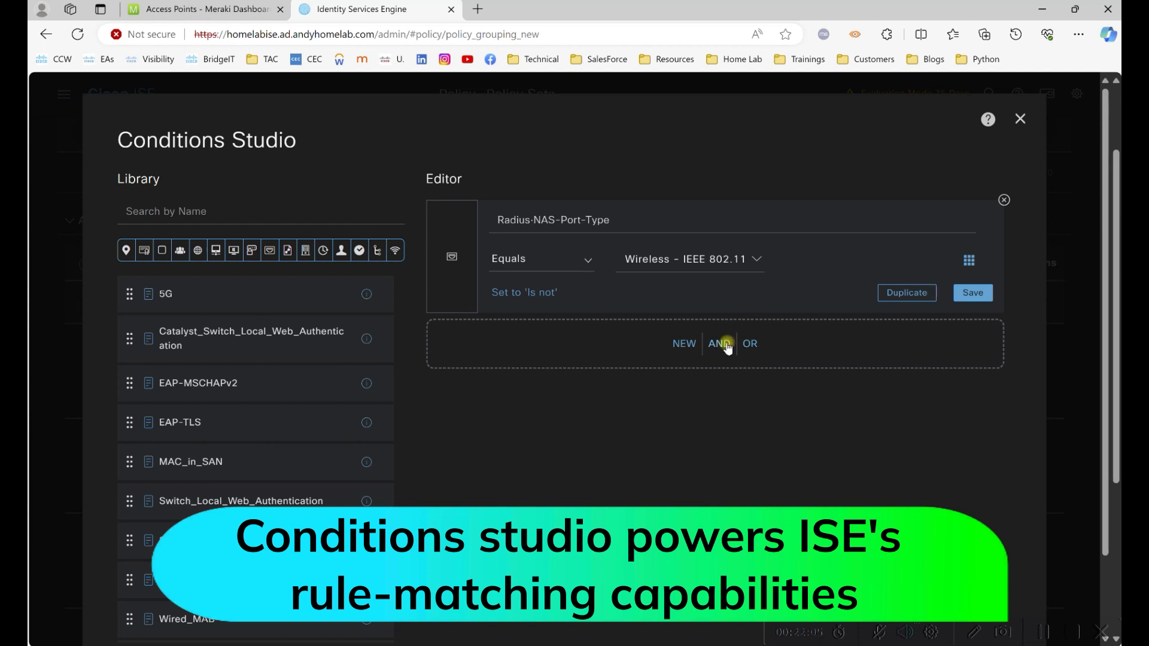
AND a second condition requiring Service-Type = Login.
click(722, 345)
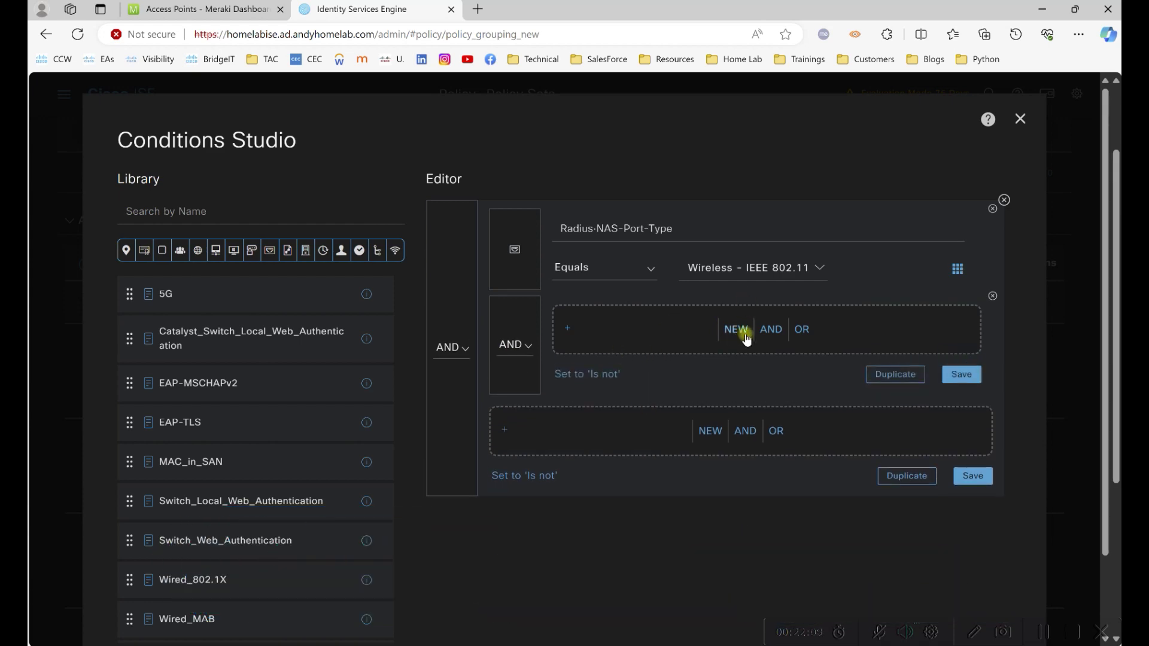
click(737, 330)
click(686, 325)
scroll(1005, 411, down, 4)
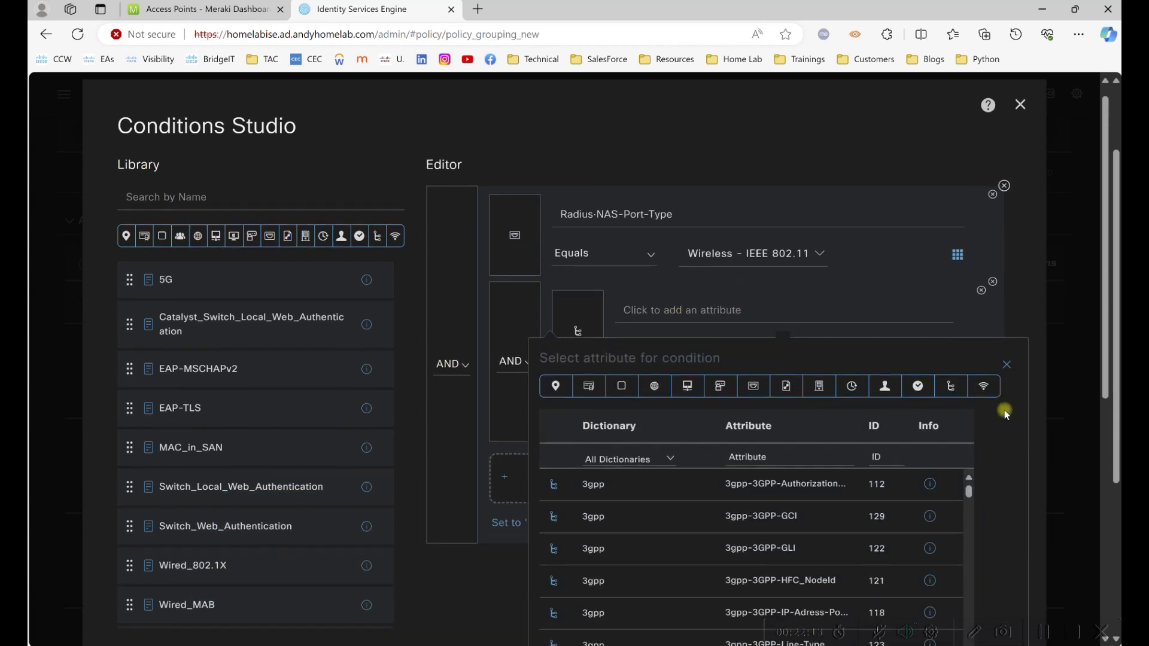
drag(969, 295, 978, 449)
scroll(890, 411, down, 10)
scroll(802, 377, up, 6)
scroll(802, 377, down, 2)
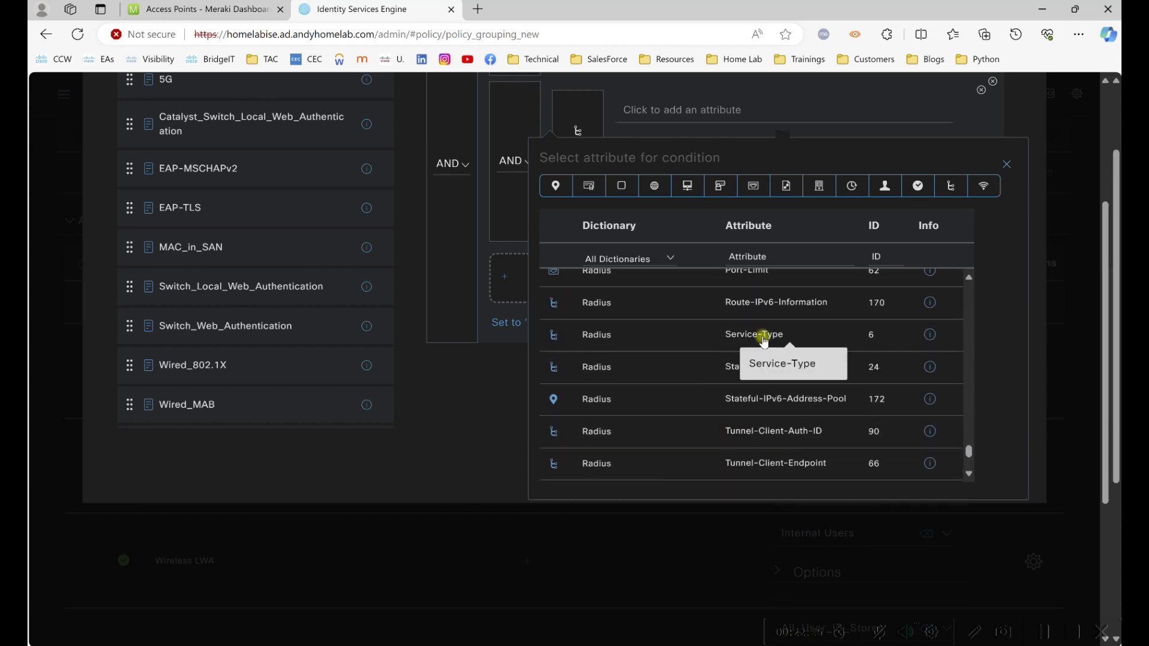
click(764, 338)
click(797, 277)
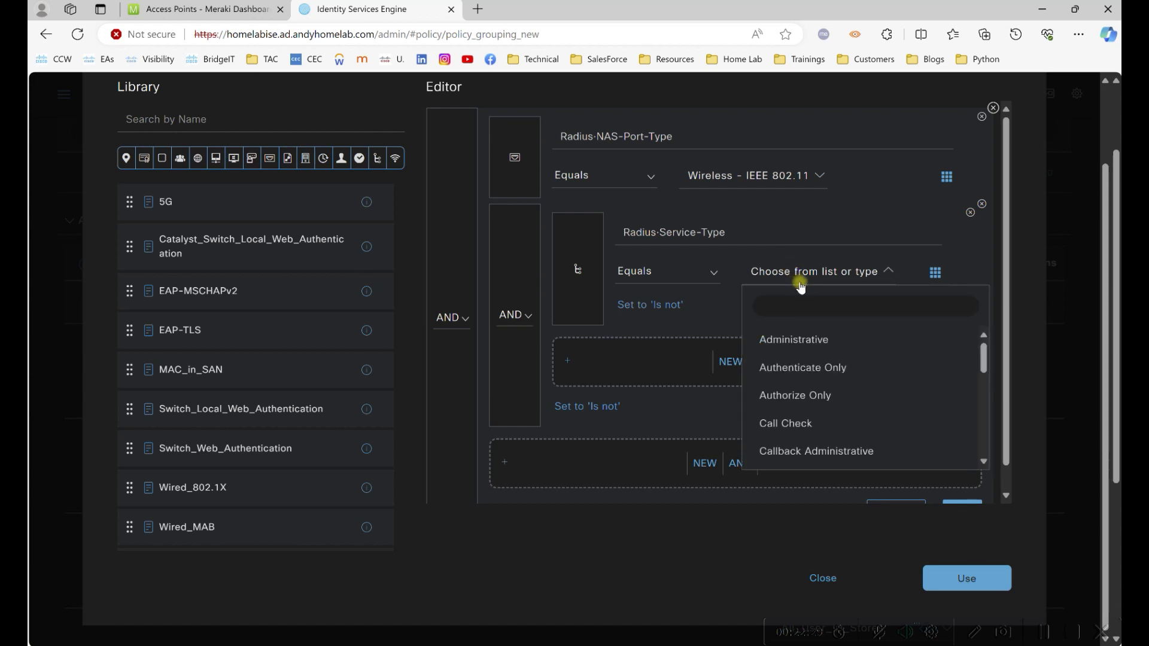
drag(982, 359, 879, 426)
click(891, 395)
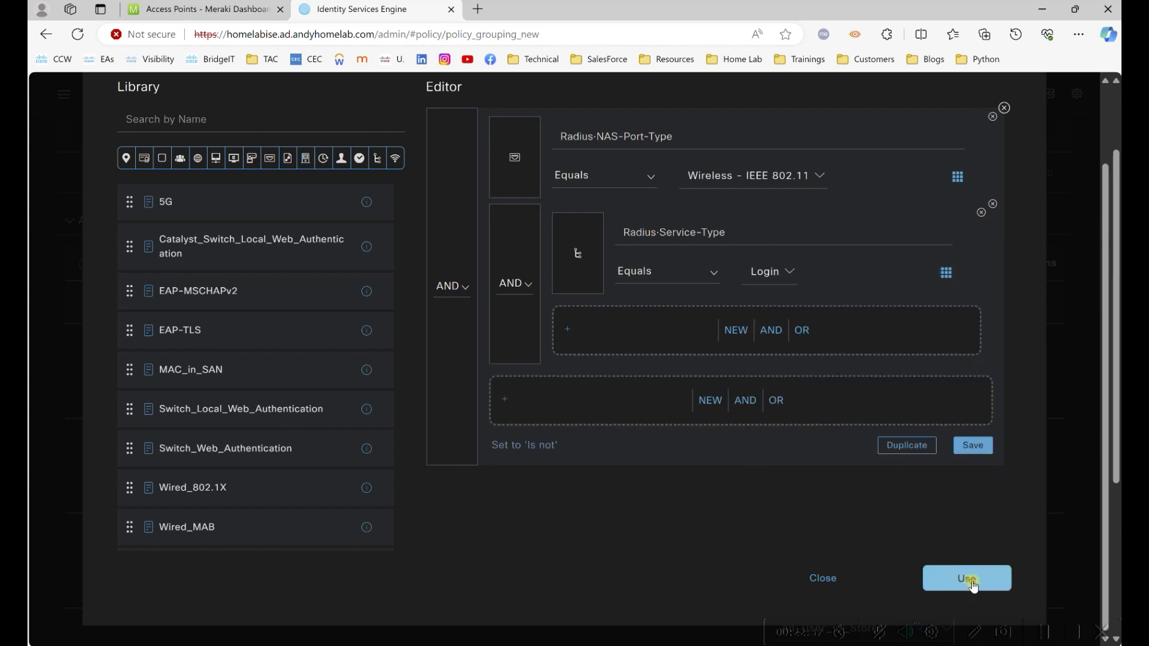
Apply both conditions to Wireless LWA and save the policy set.
click(968, 579)
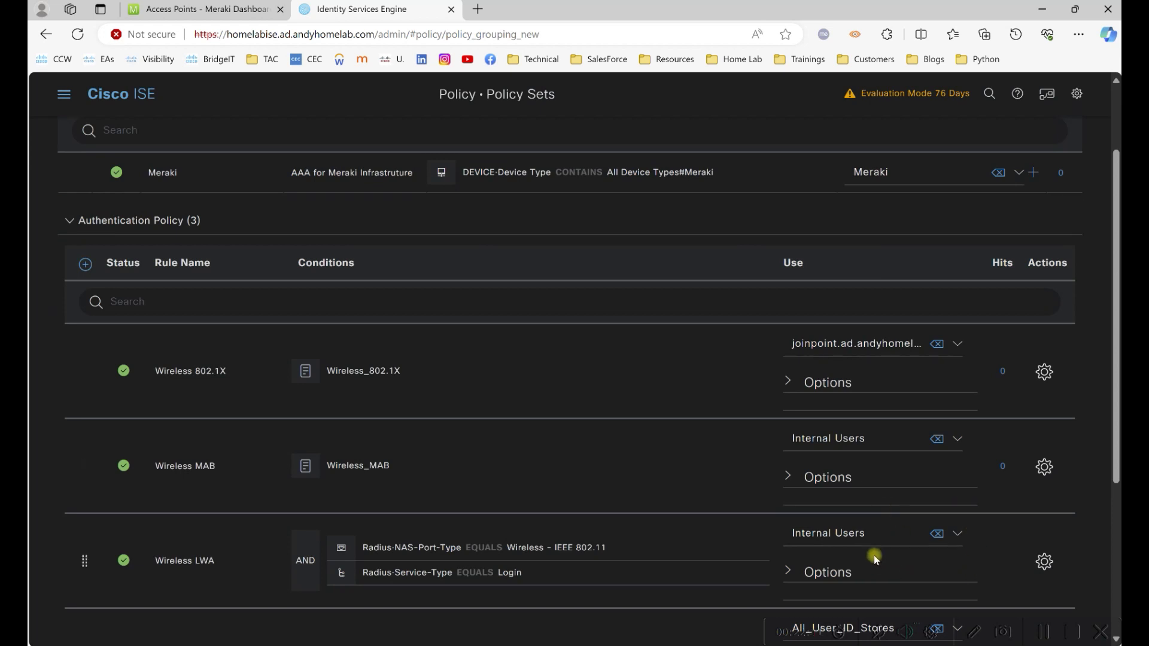
scroll(1012, 592, down, 4)
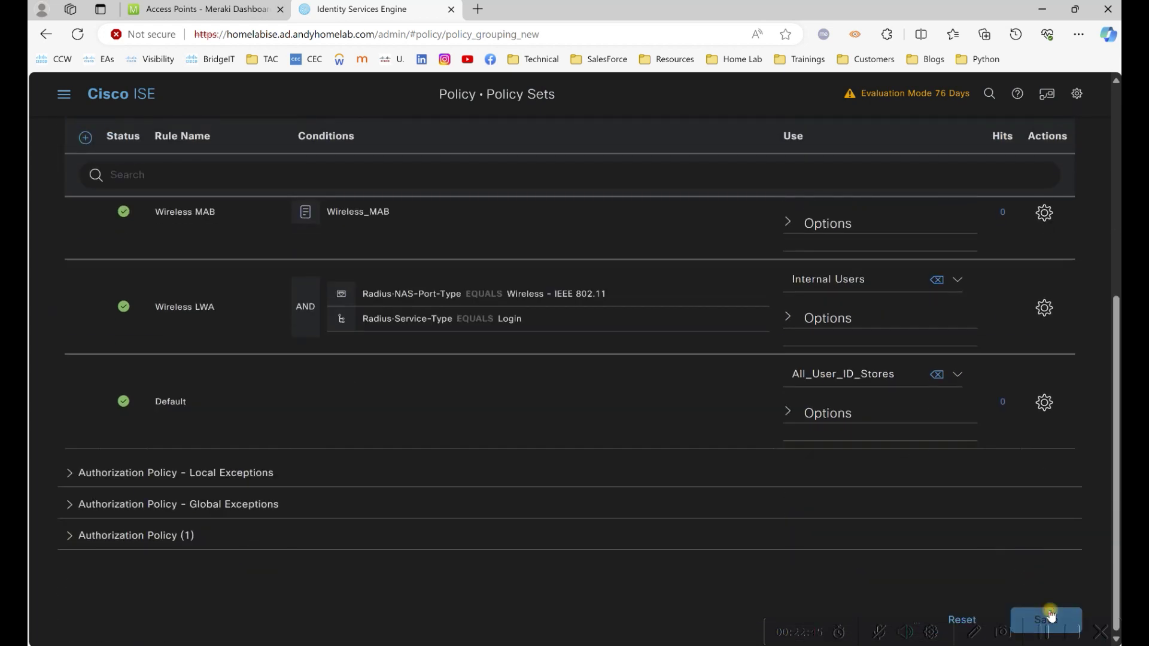
click(1047, 616)
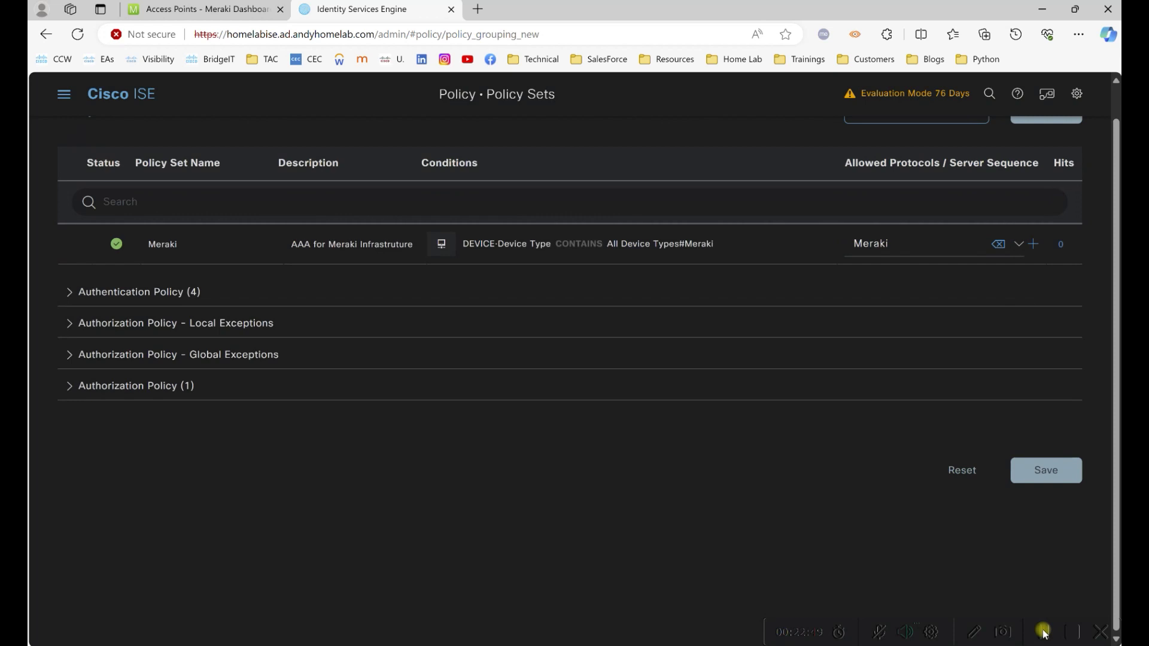
click(1043, 632)
Add a Wireless Dot1x authorization rule above Default with the Wireless_802.1X condition.
click(70, 386)
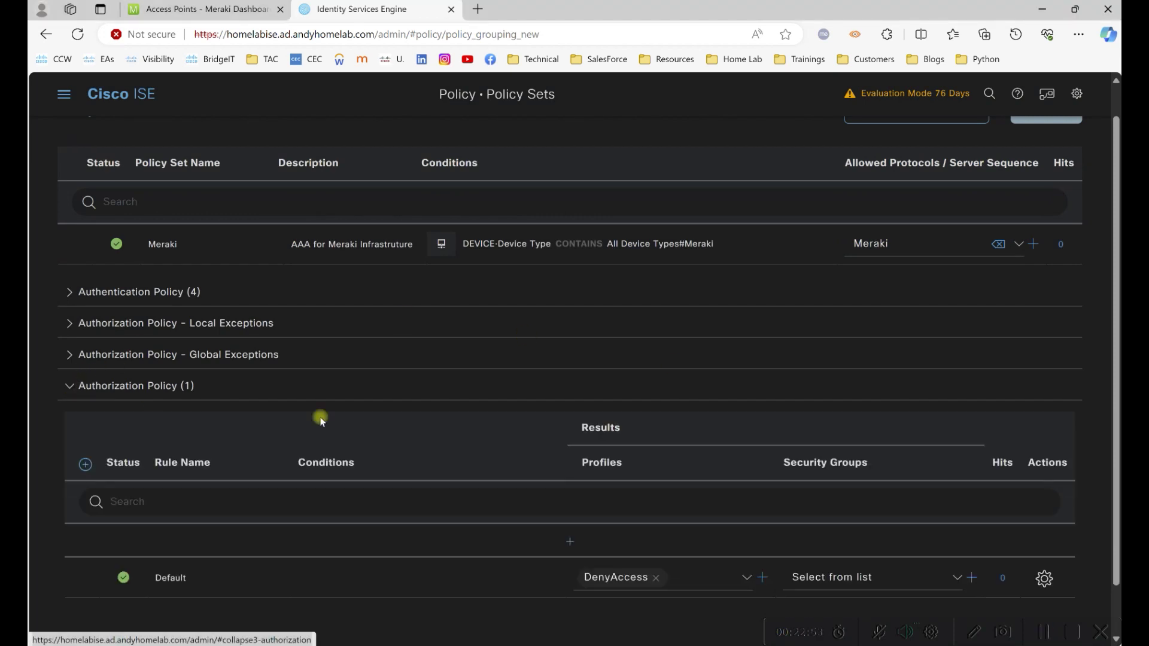
scroll(748, 324, down, 1)
click(1045, 524)
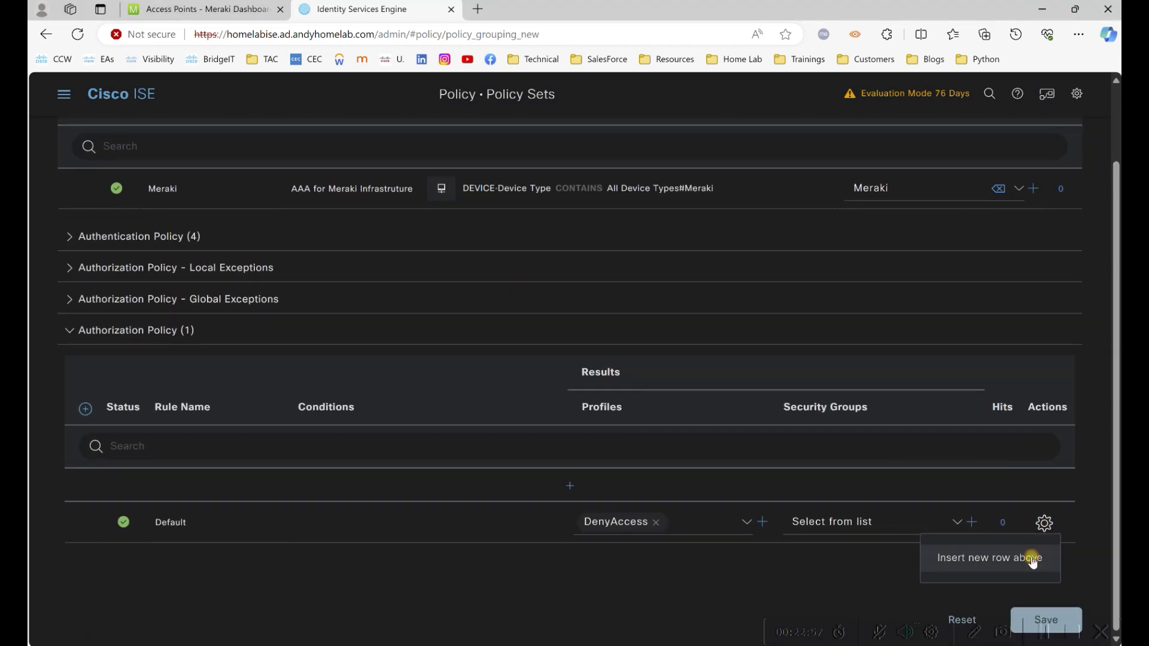
click(1026, 559)
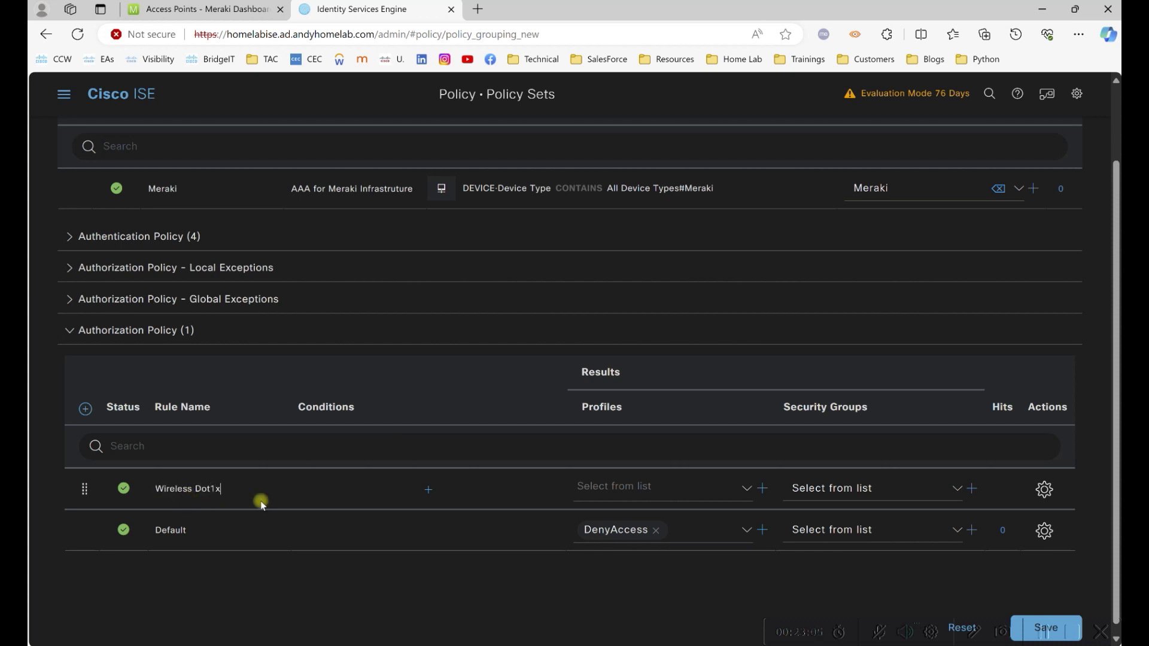
click(426, 492)
scroll(210, 479, down, 10)
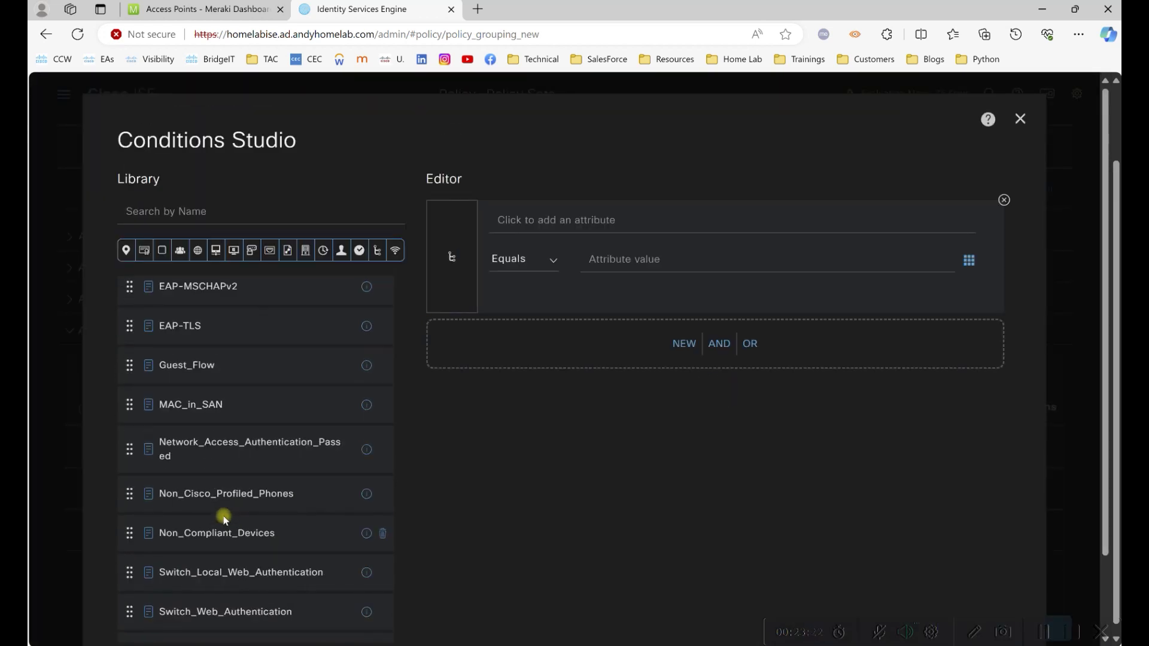
drag(418, 334, 616, 346)
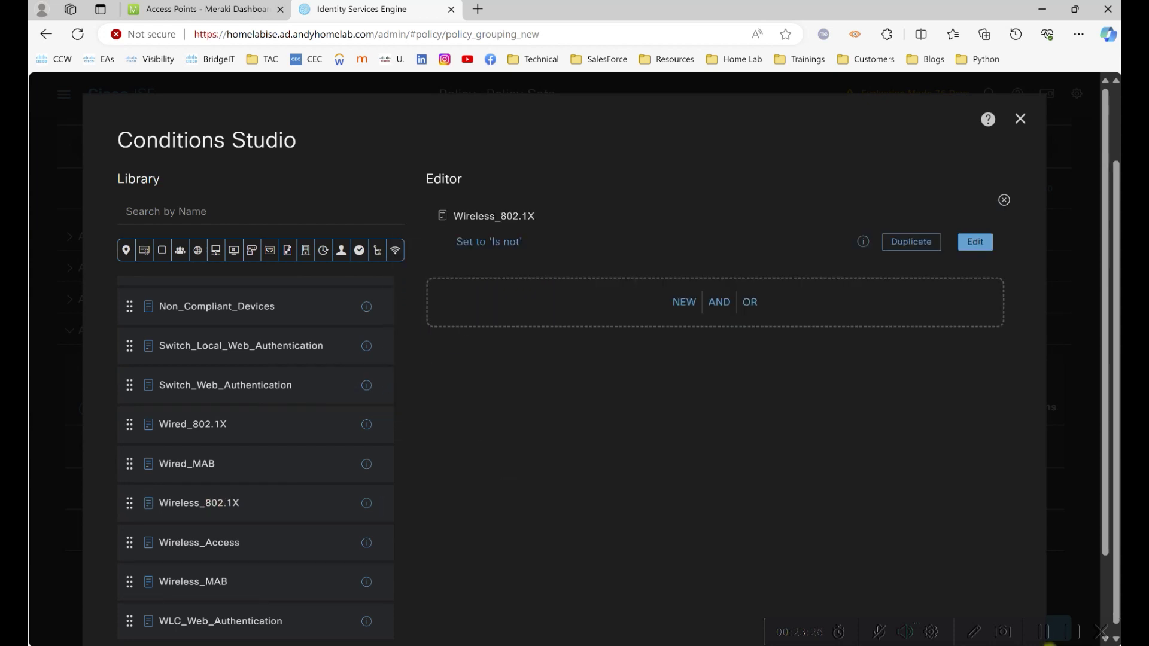
AND an ExternalGroups condition matching Domain Users and apply the conditions.
click(694, 304)
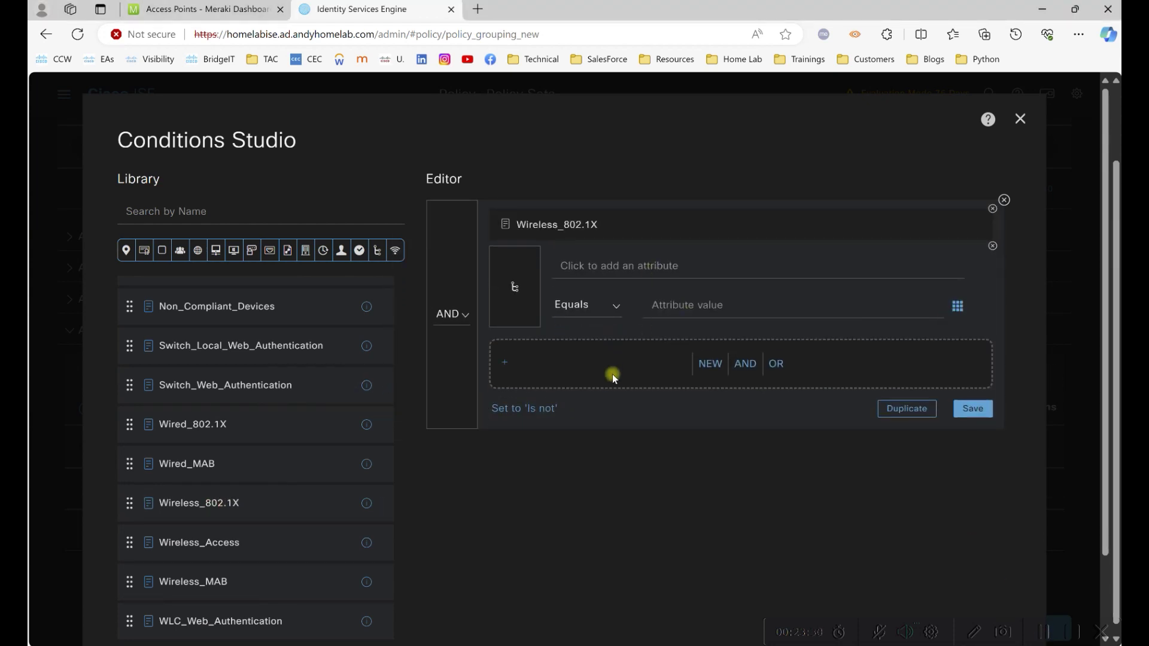
click(595, 266)
click(622, 345)
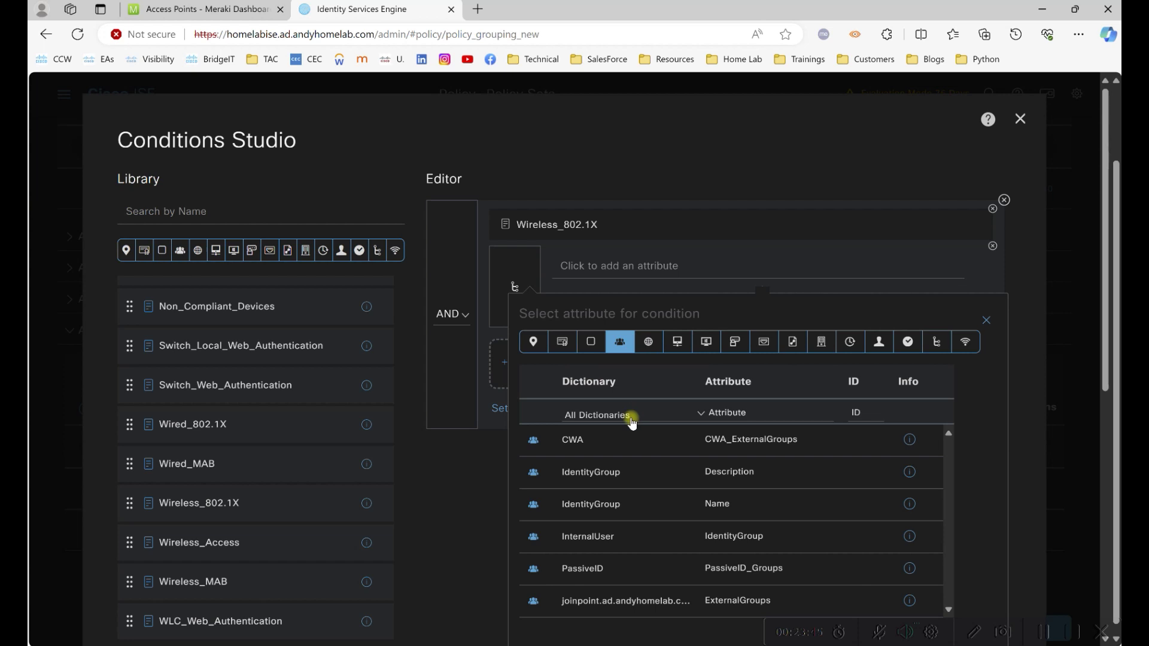
click(640, 590)
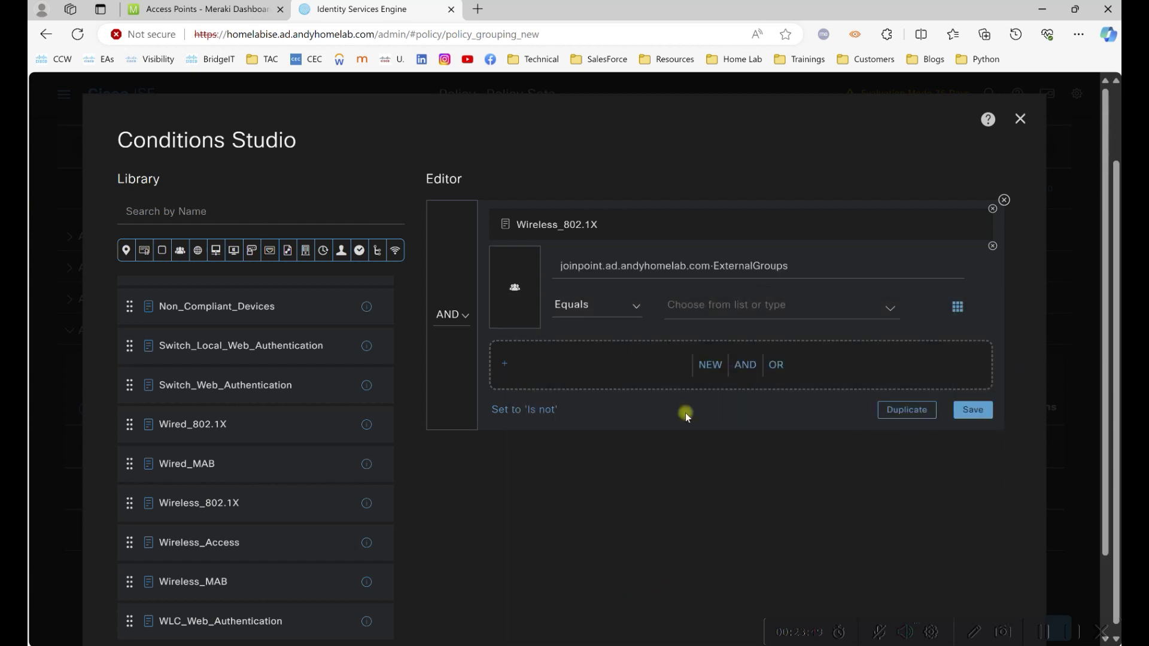
click(694, 304)
scroll(877, 397, down, 5)
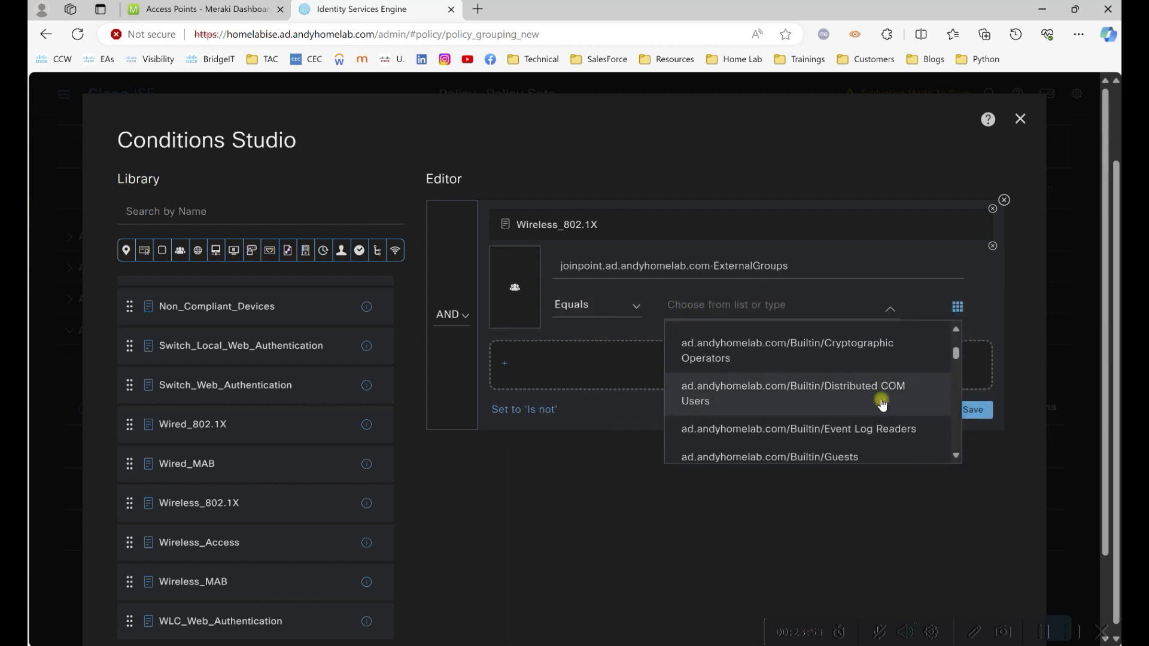
scroll(882, 403, down, 8)
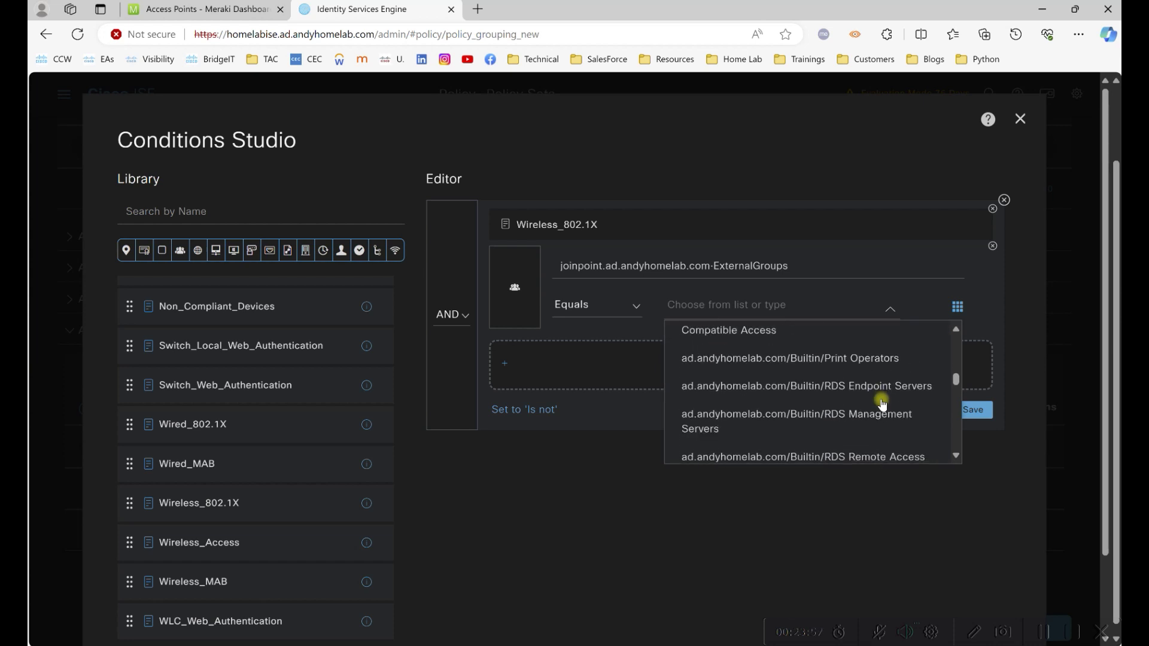
scroll(887, 412, up, 2)
scroll(888, 411, down, 5)
scroll(886, 404, down, 2)
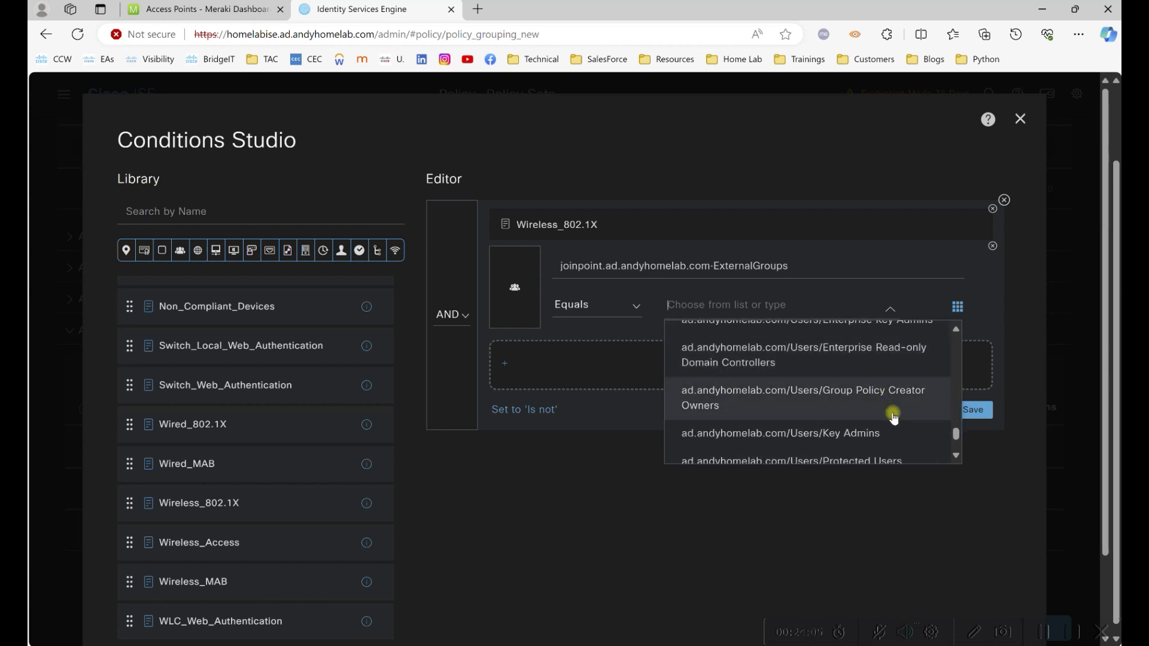
scroll(898, 383, up, 1)
click(876, 349)
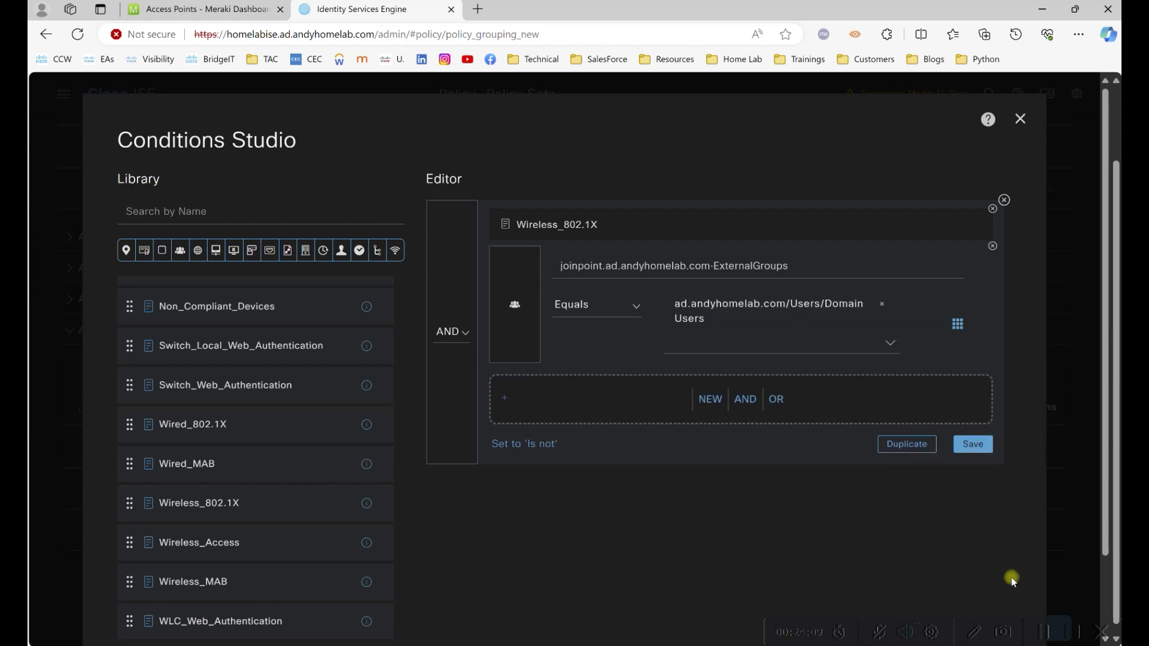
scroll(1011, 576, down, 2)
click(981, 576)
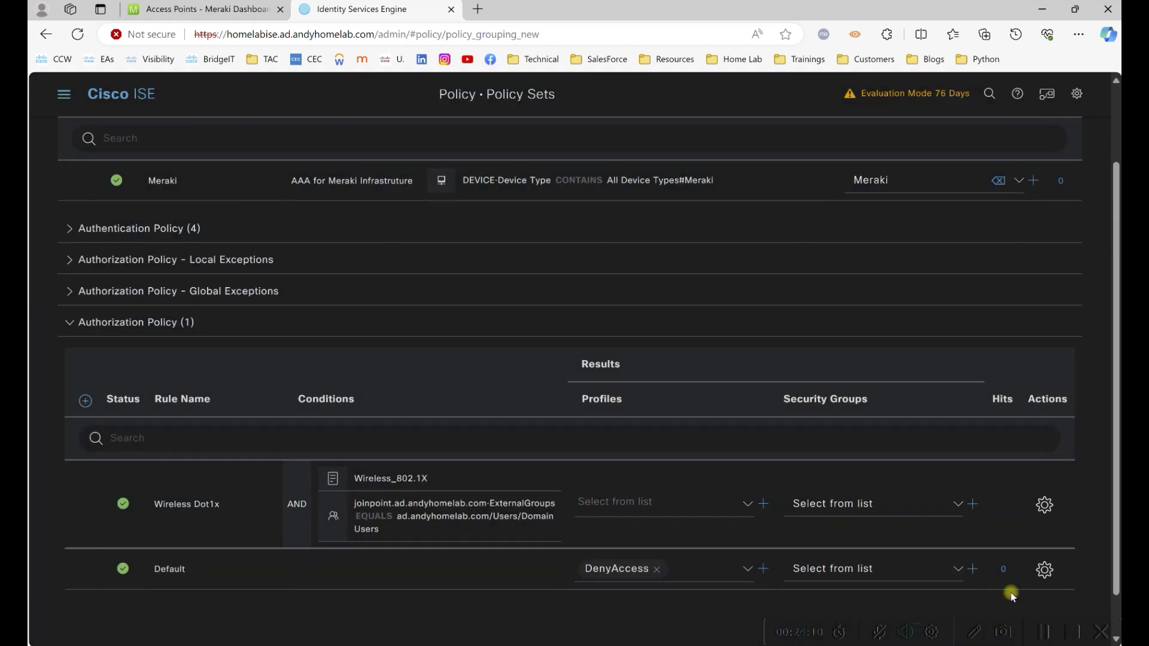
Assign the MerakiWirelessEmployee profile to Wireless Dot1x and save the policy set.
click(747, 504)
scroll(784, 392, down, 1)
drag(783, 389, 787, 423)
scroll(731, 405, down, 2)
click(731, 405)
scroll(1070, 589, down, 2)
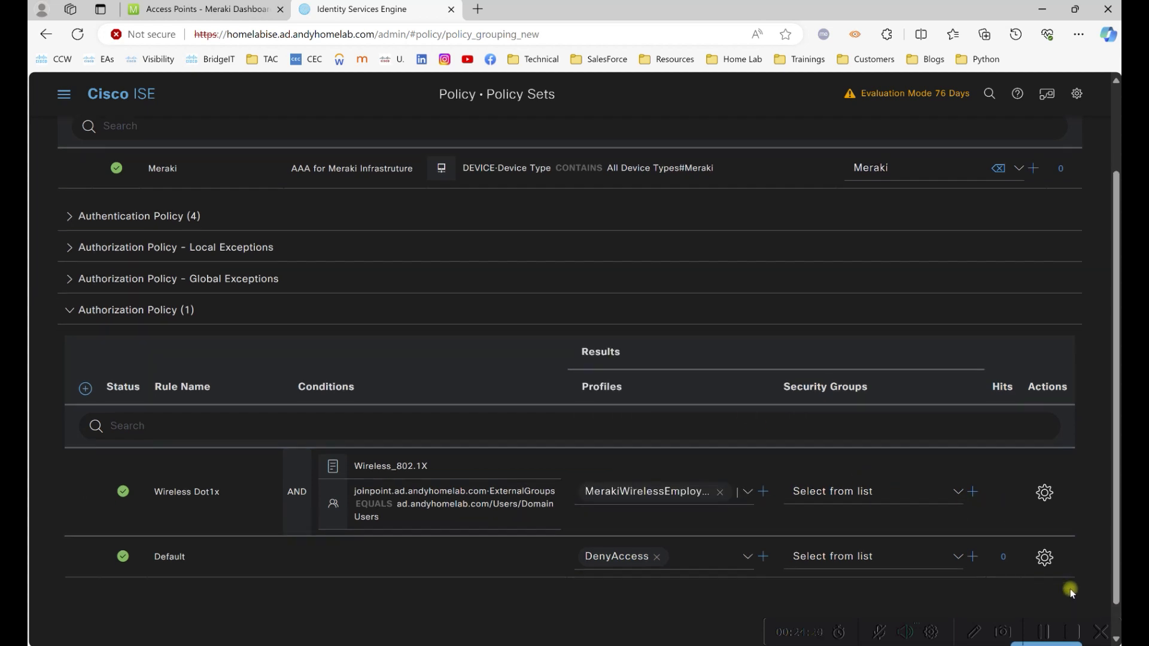
click(1053, 612)
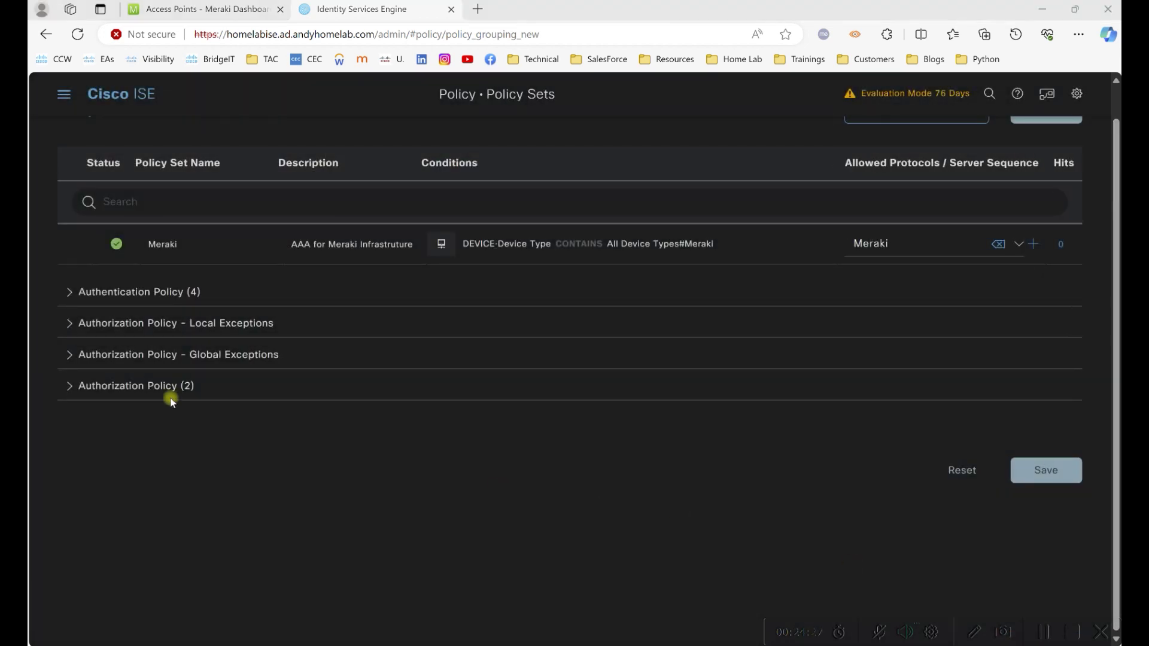
click(159, 387)
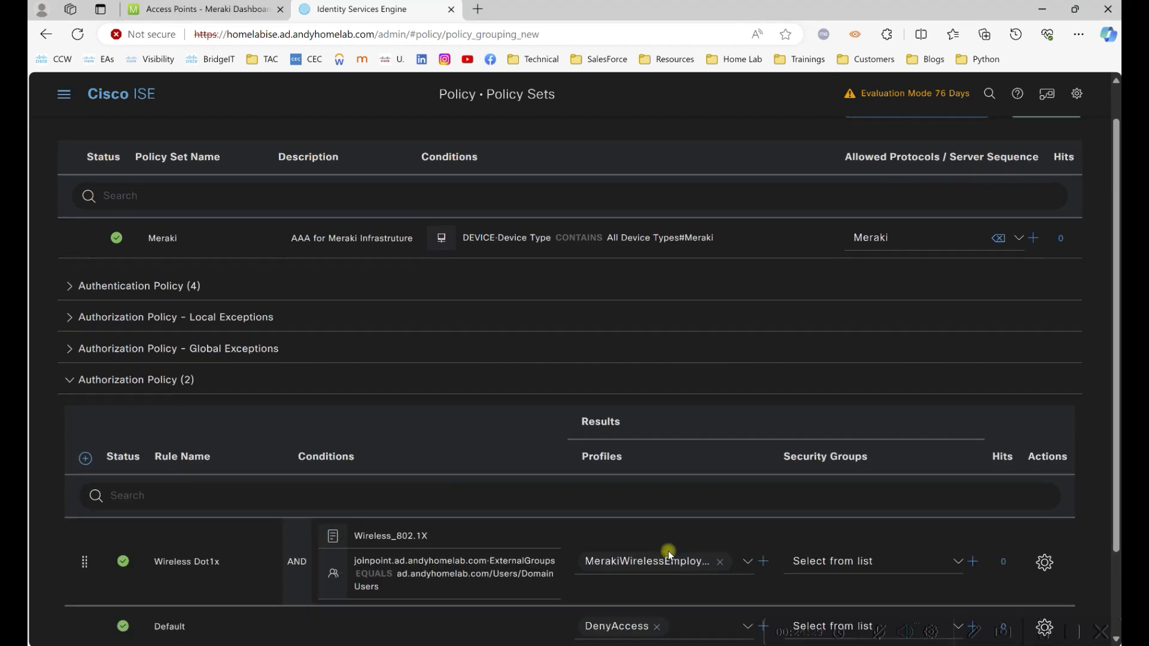
scroll(668, 551, down, 1)
click(1044, 497)
Insert a Wireless Contractors rule below Wireless Dot1x with the Wireless_802.1X condition.
click(1033, 555)
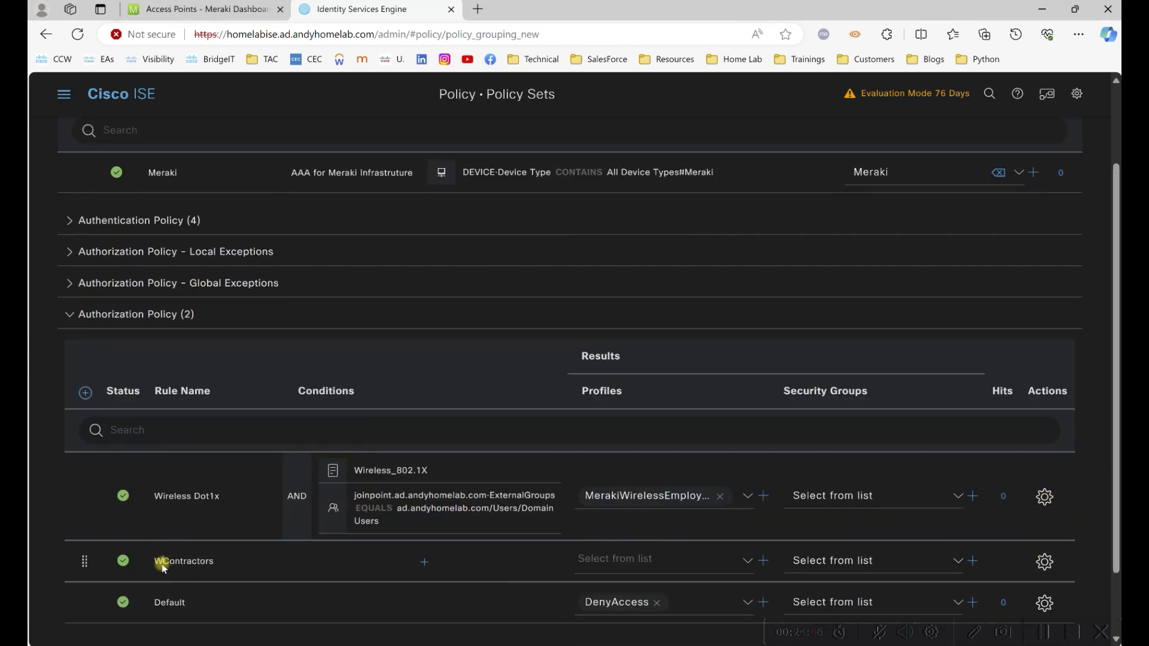
click(425, 562)
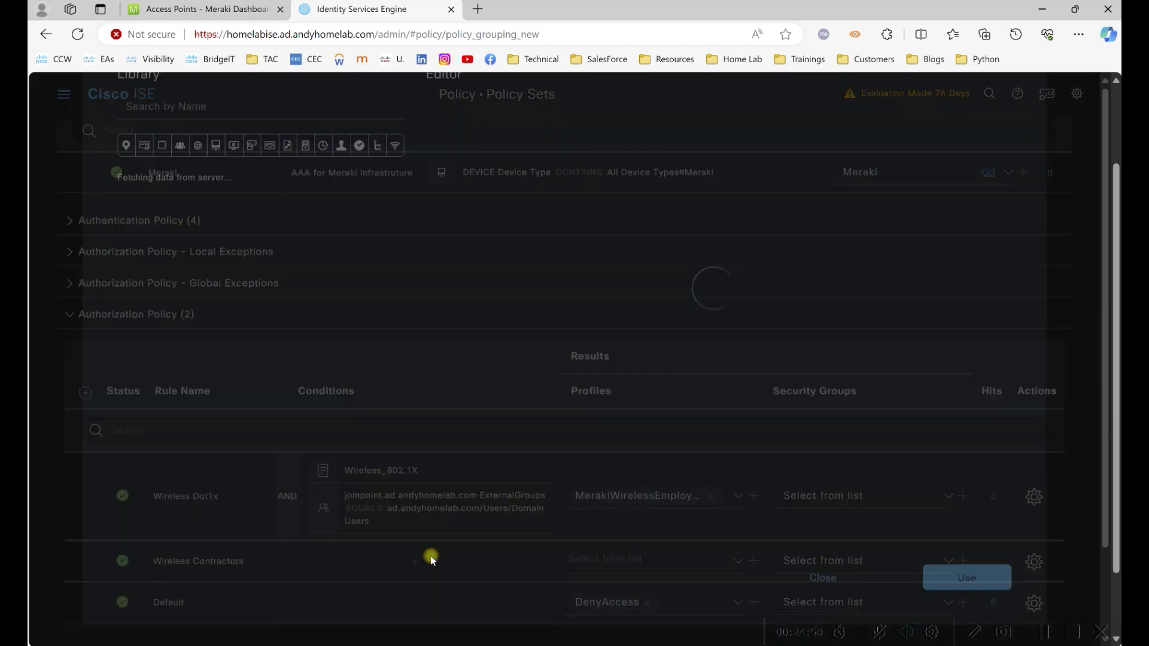
scroll(234, 535, down, 1)
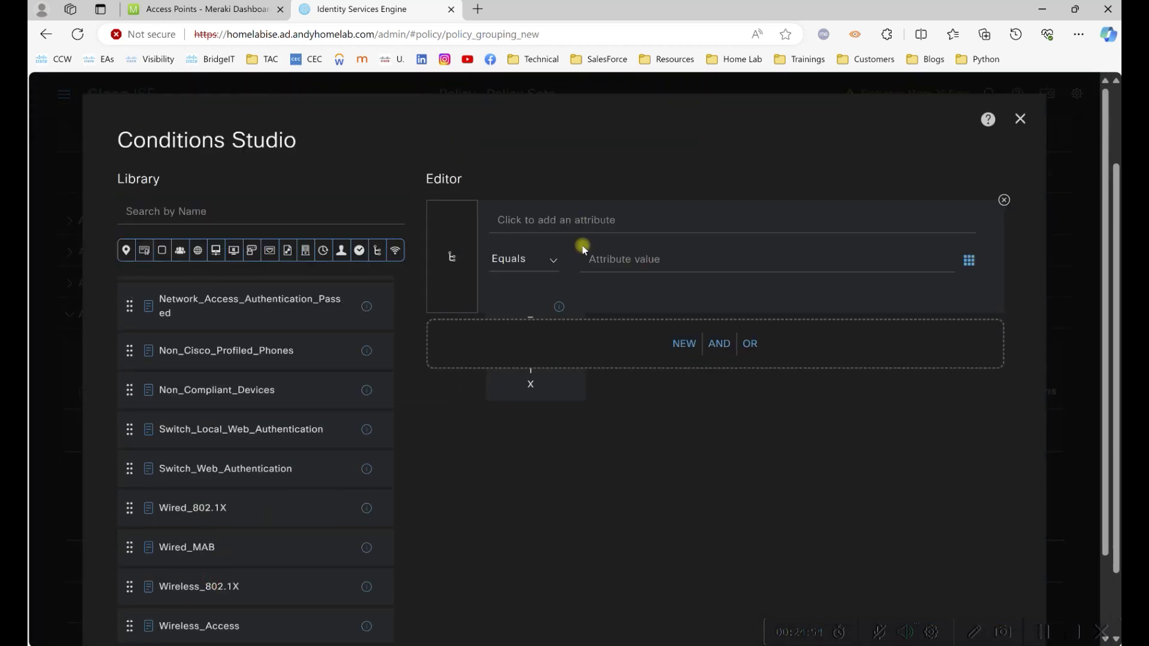
drag(584, 250, 584, 254)
AND an ExternalGroups Equals Domain Guests condition and apply the conditions.
click(607, 269)
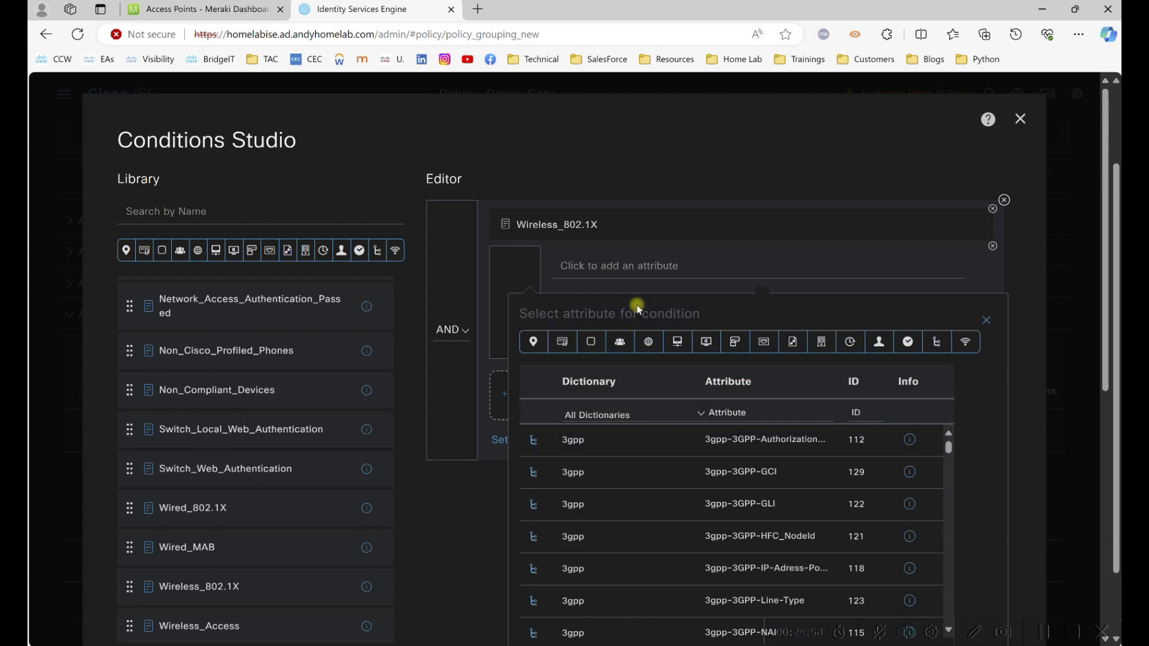
click(620, 341)
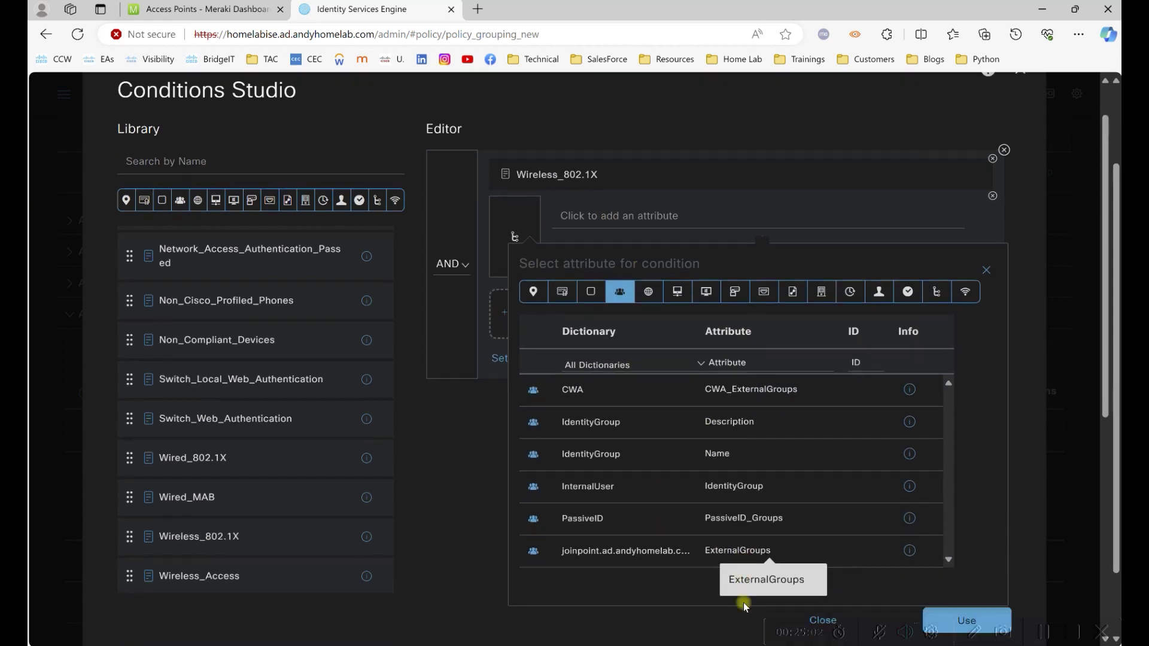
scroll(743, 602, down, 3)
click(728, 460)
click(715, 215)
drag(956, 251, 965, 319)
scroll(948, 315, down, 2)
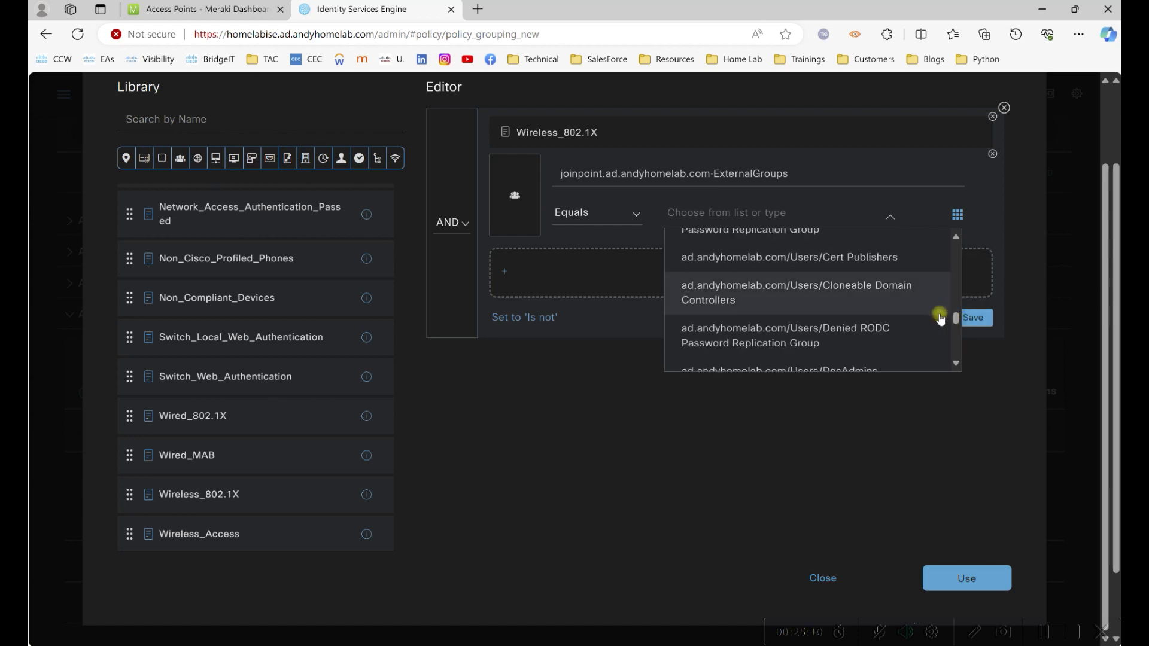
scroll(916, 303, up, 2)
scroll(915, 310, down, 4)
scroll(916, 310, down, 2)
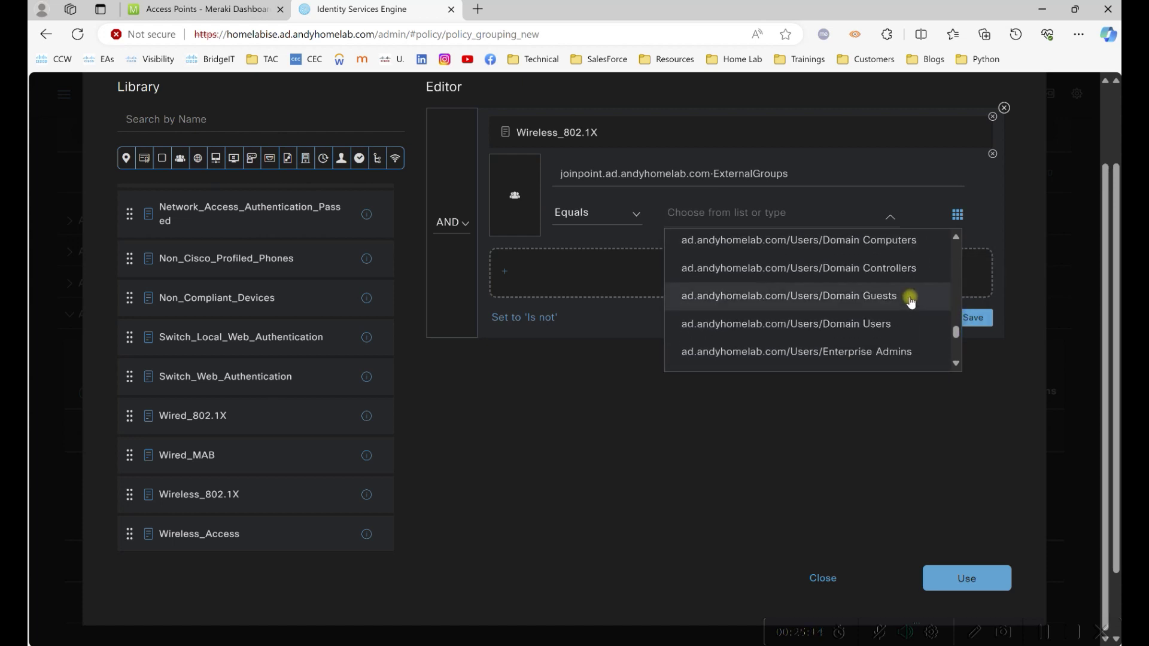
scroll(911, 302, down, 2)
scroll(904, 299, up, 2)
click(899, 297)
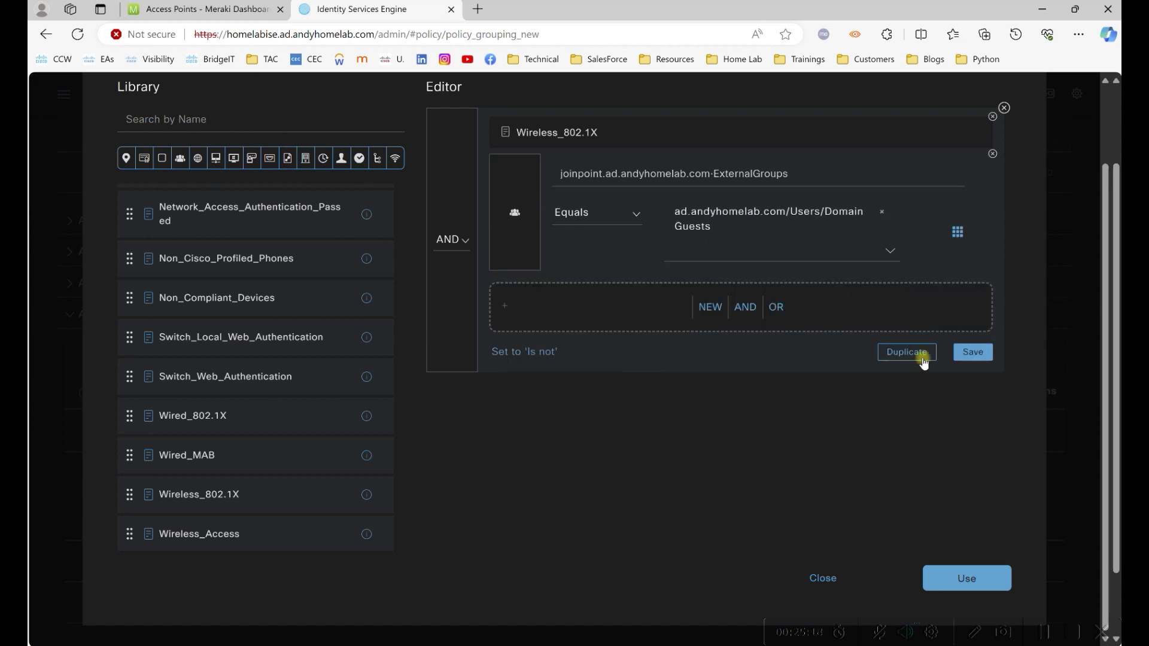
click(1014, 577)
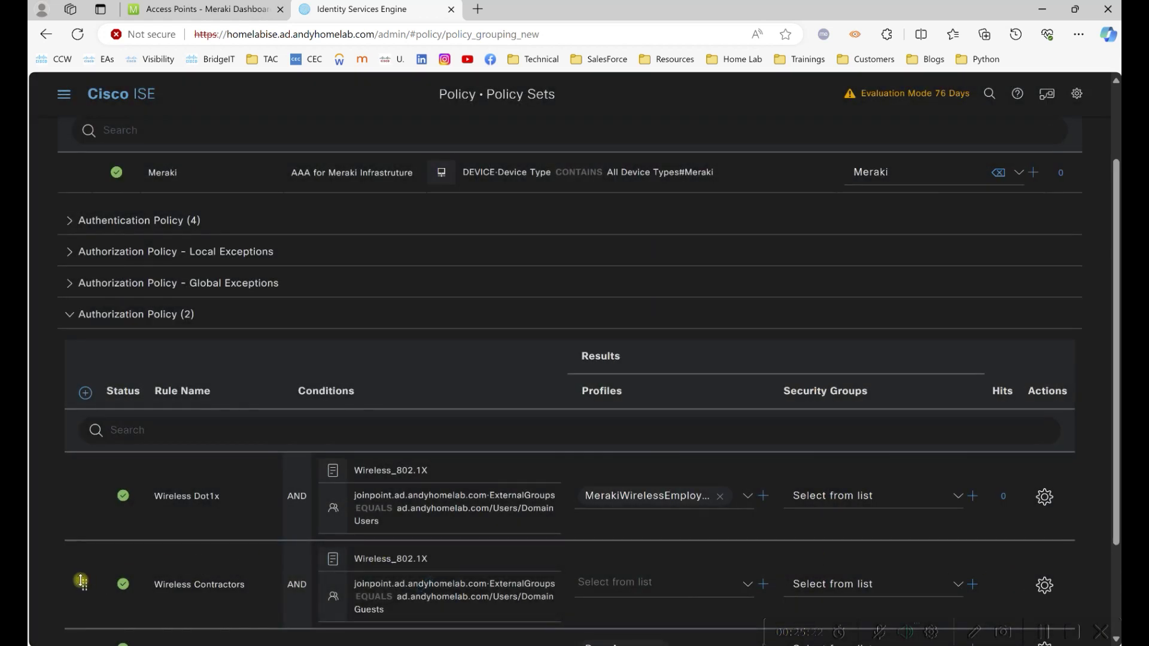
Give the rule the MerakiWirelessContractor profile and save the policy set.
scroll(897, 568, down, 2)
click(748, 370)
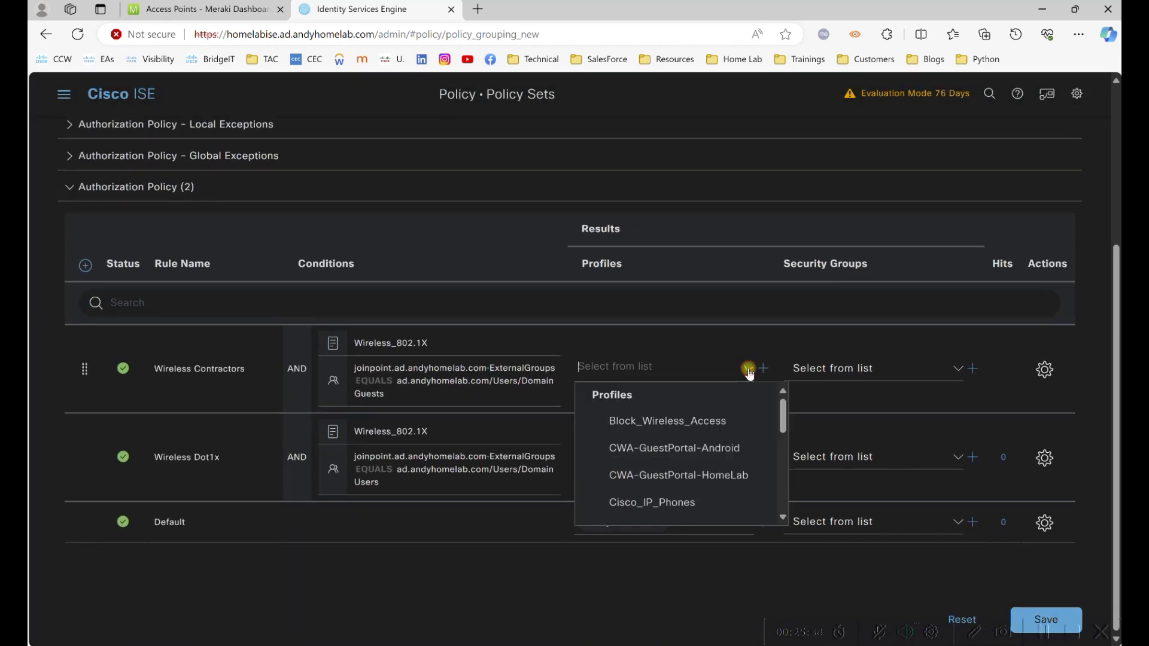
scroll(688, 440, down, 2)
click(679, 471)
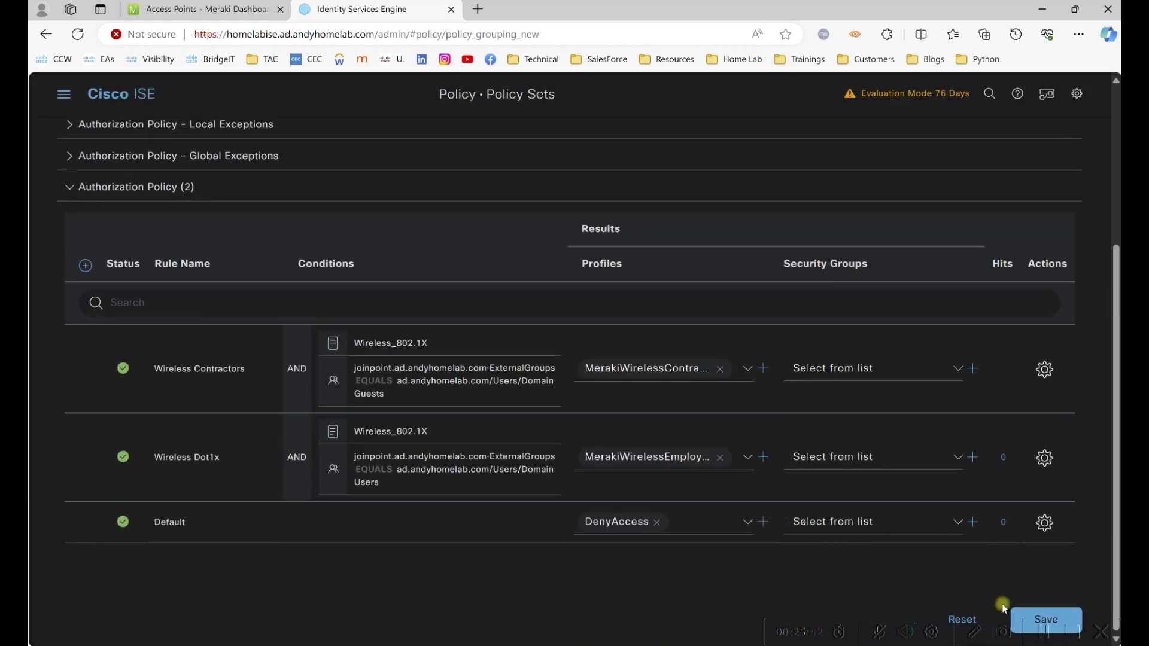
click(1036, 612)
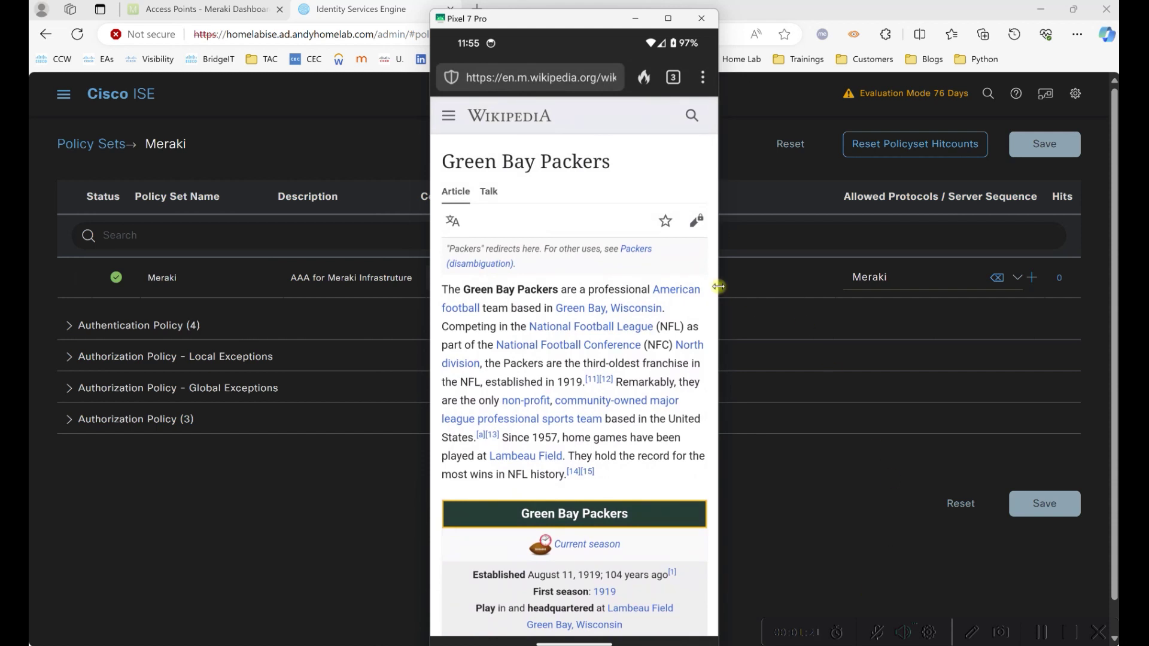
Minimize the phone mirror, check the phone's authentications in ISE RADIUS Live Logs, then return to Meraki.
click(635, 19)
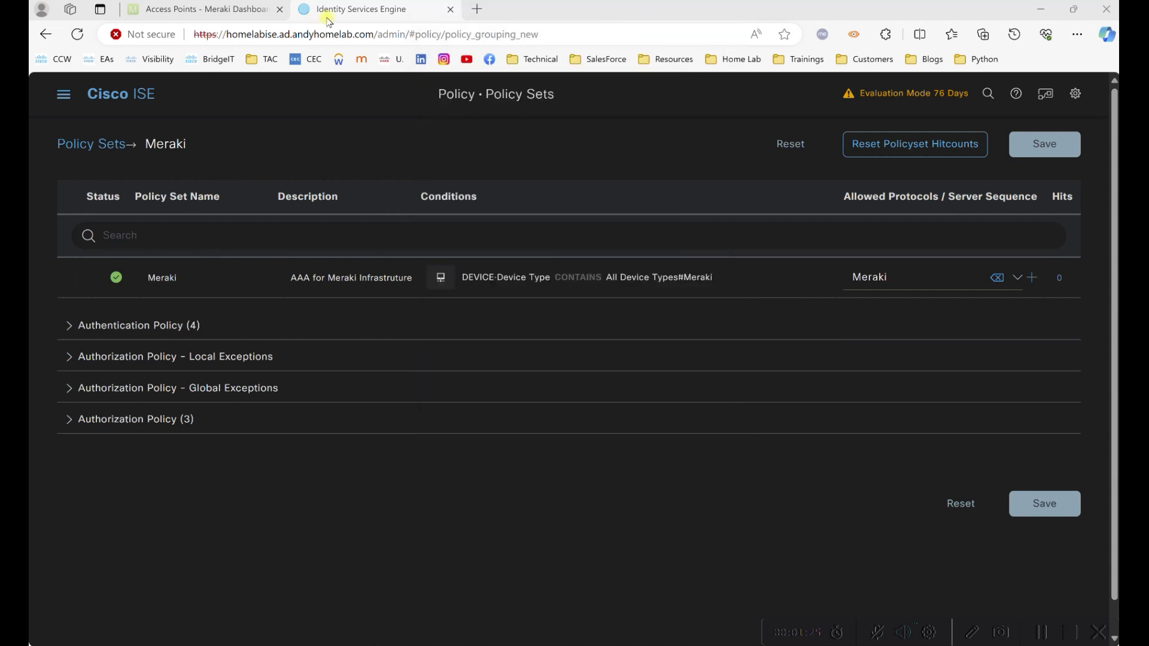
click(63, 94)
mouse_move(519, 155)
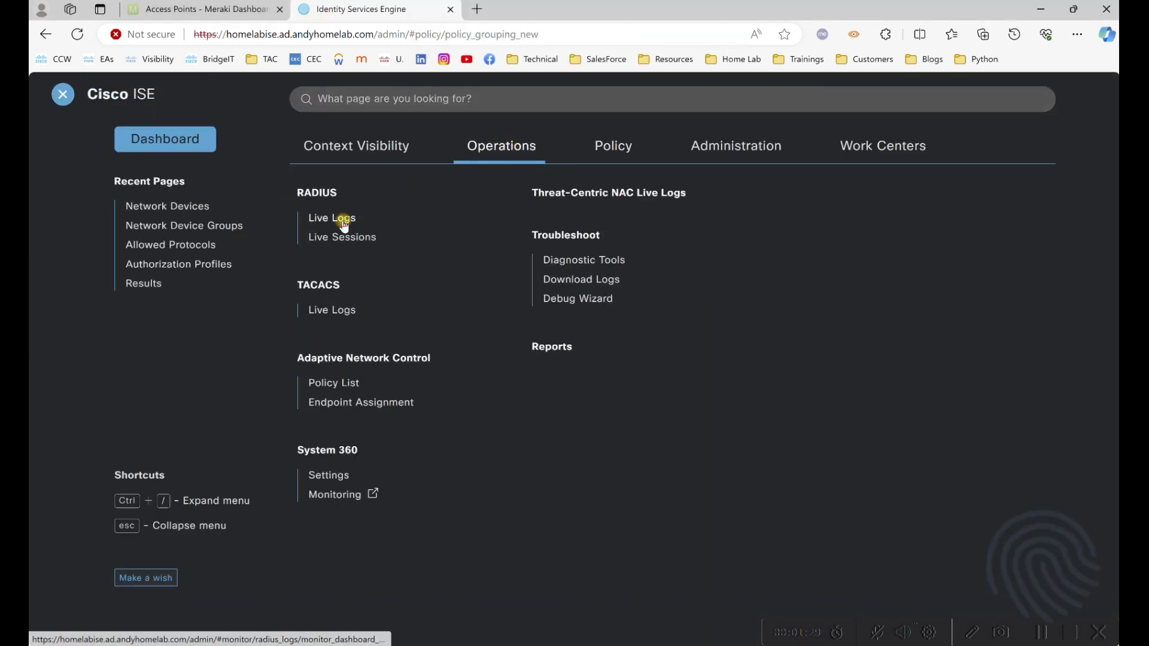
click(344, 224)
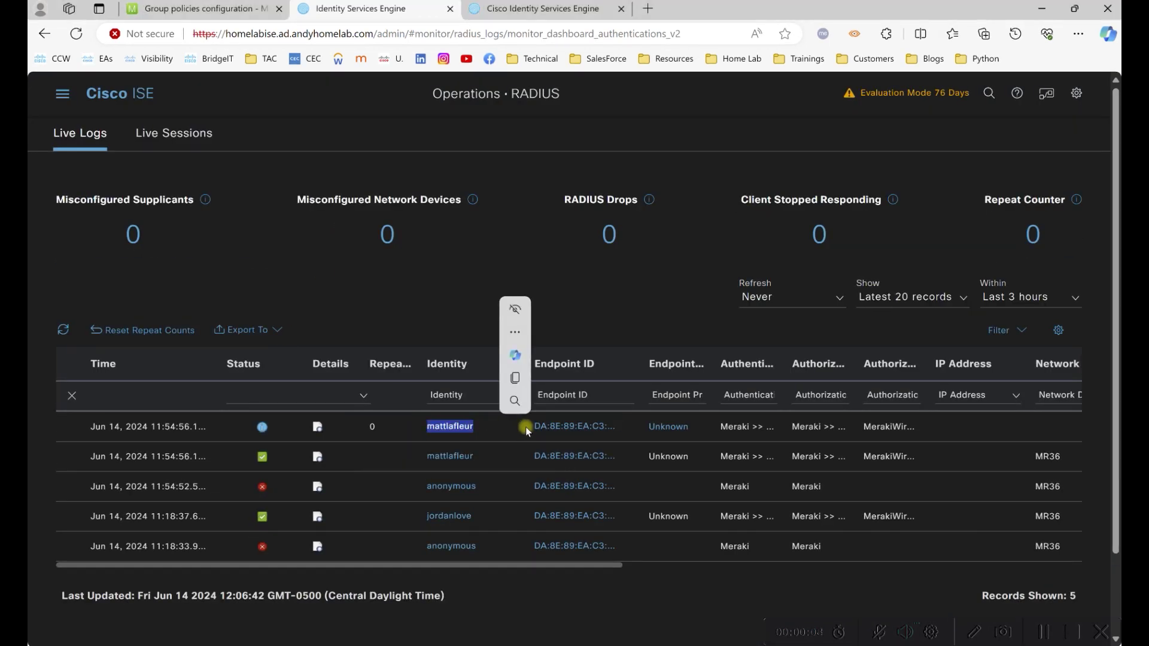
drag(525, 426, 627, 435)
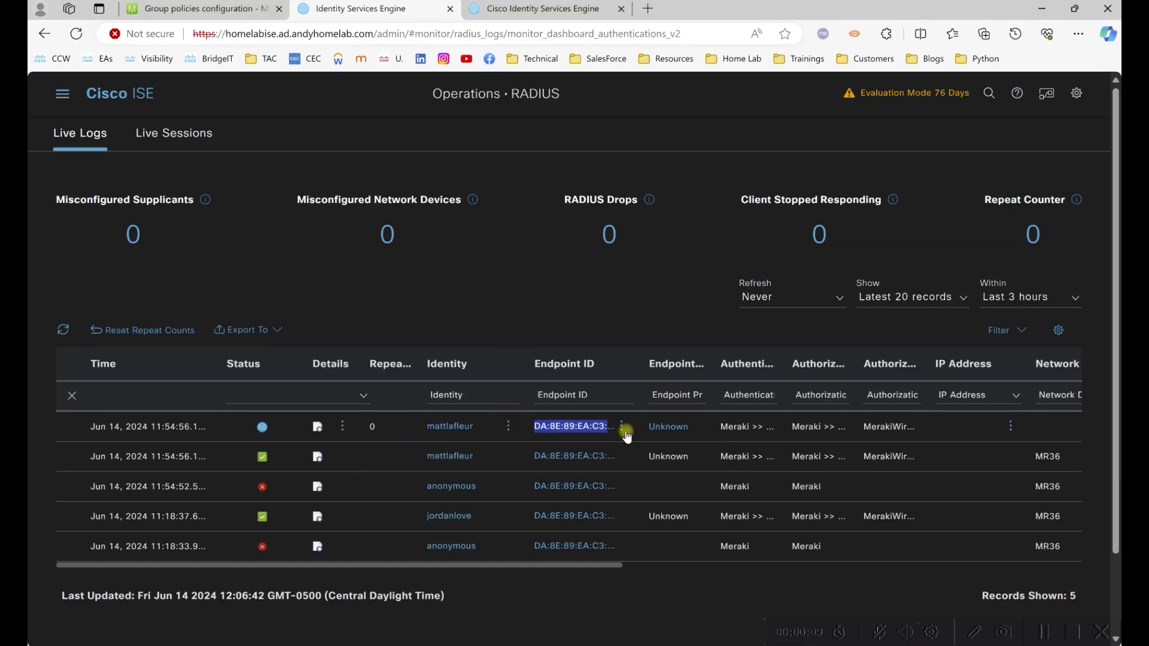
click(196, 9)
From the Clients list, open Pixel-7-Pro's details and follow its Employee 802.1X policy link.
mouse_move(143, 222)
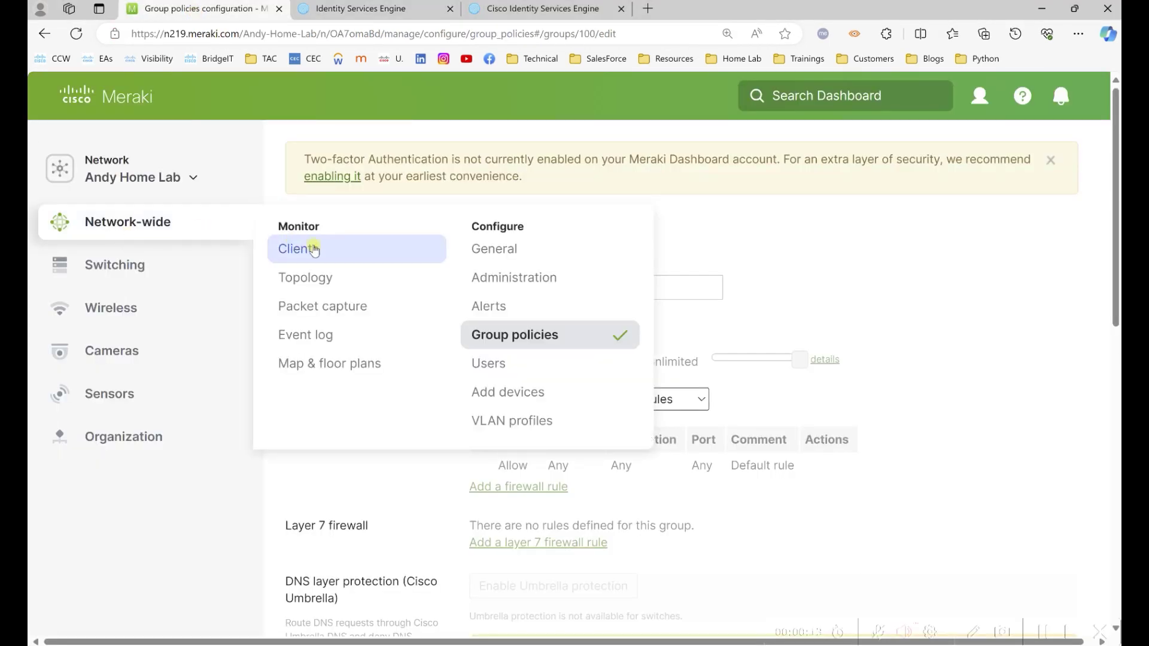
click(316, 250)
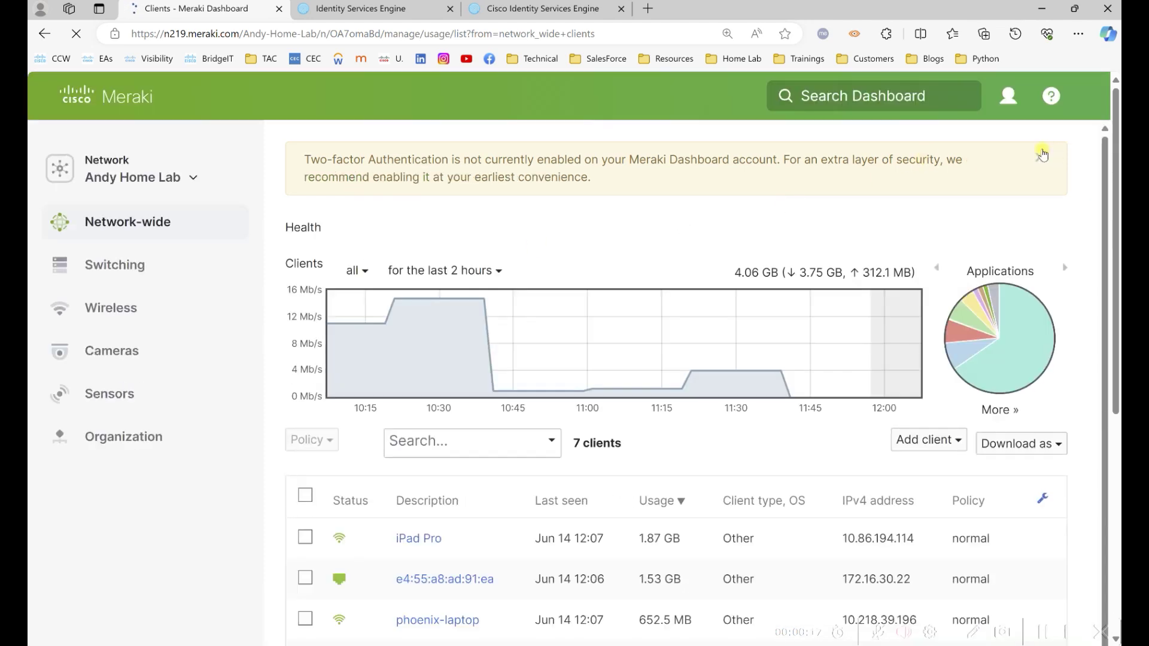
scroll(1117, 220, down, 5)
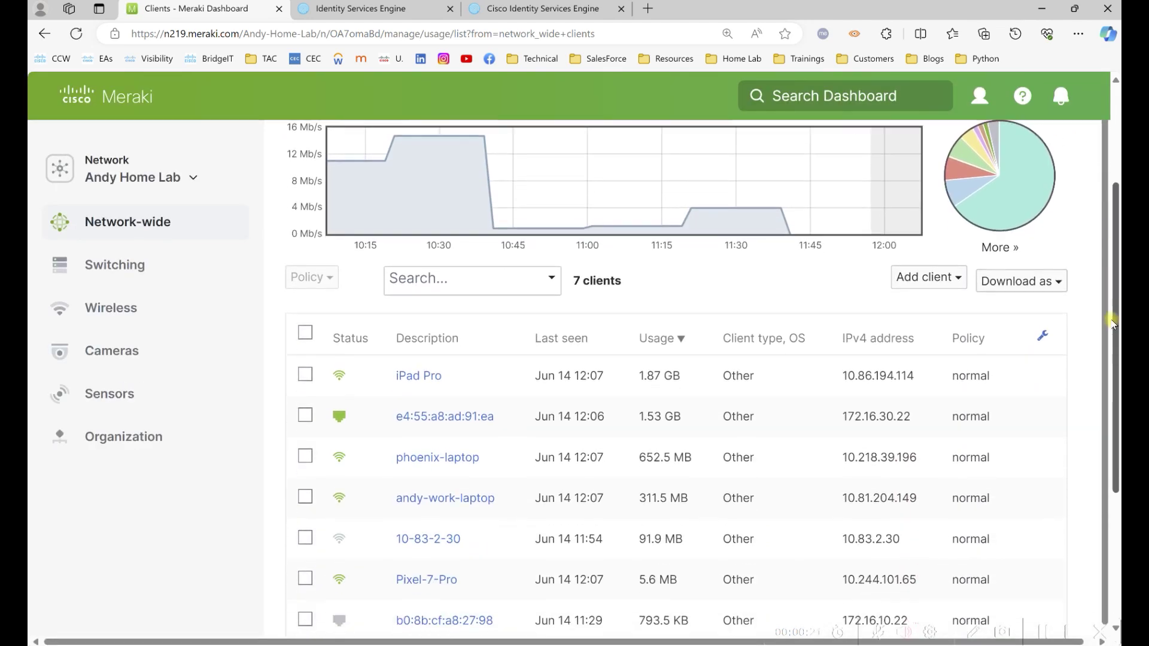
drag(386, 476, 607, 466)
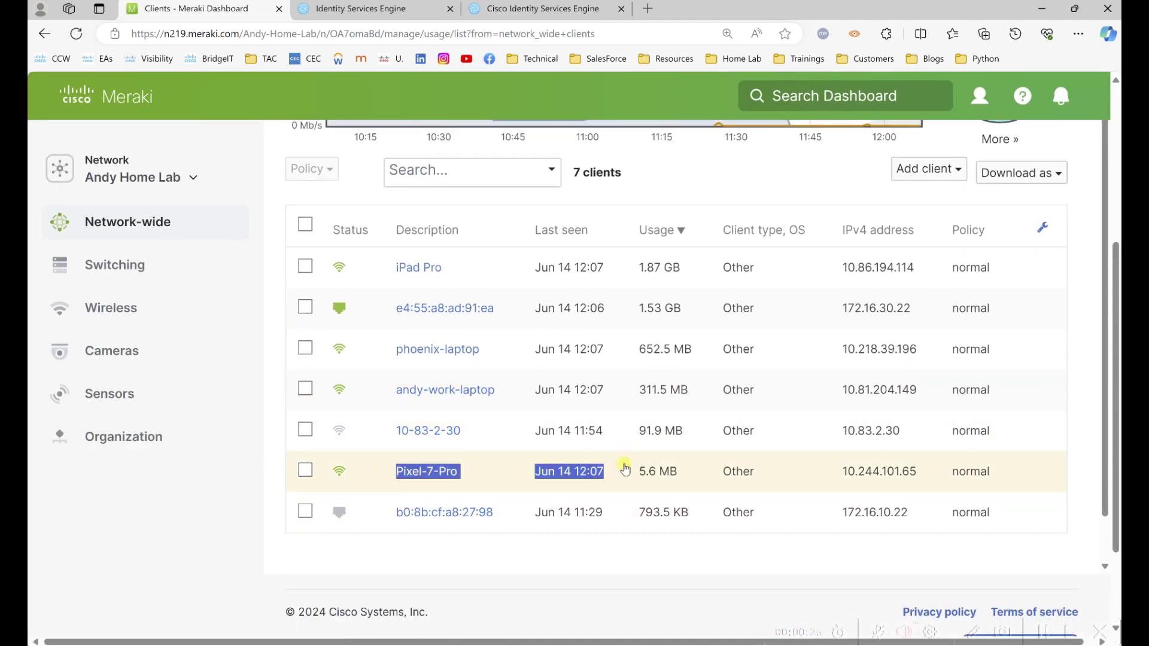
click(441, 476)
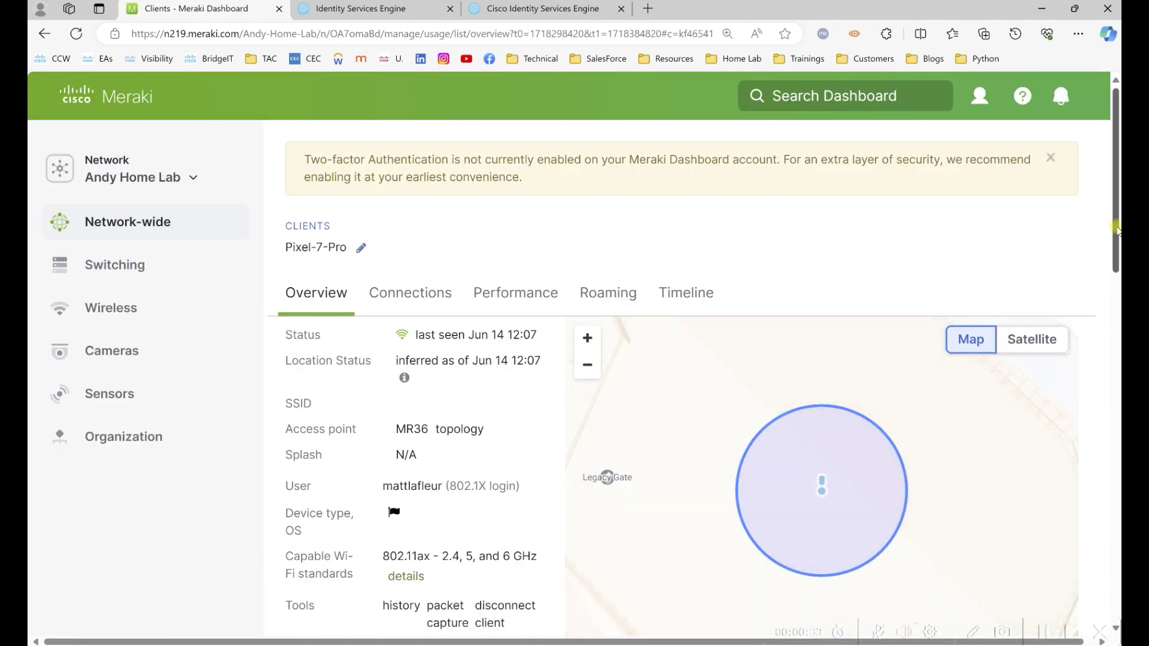
scroll(461, 102, down, 3)
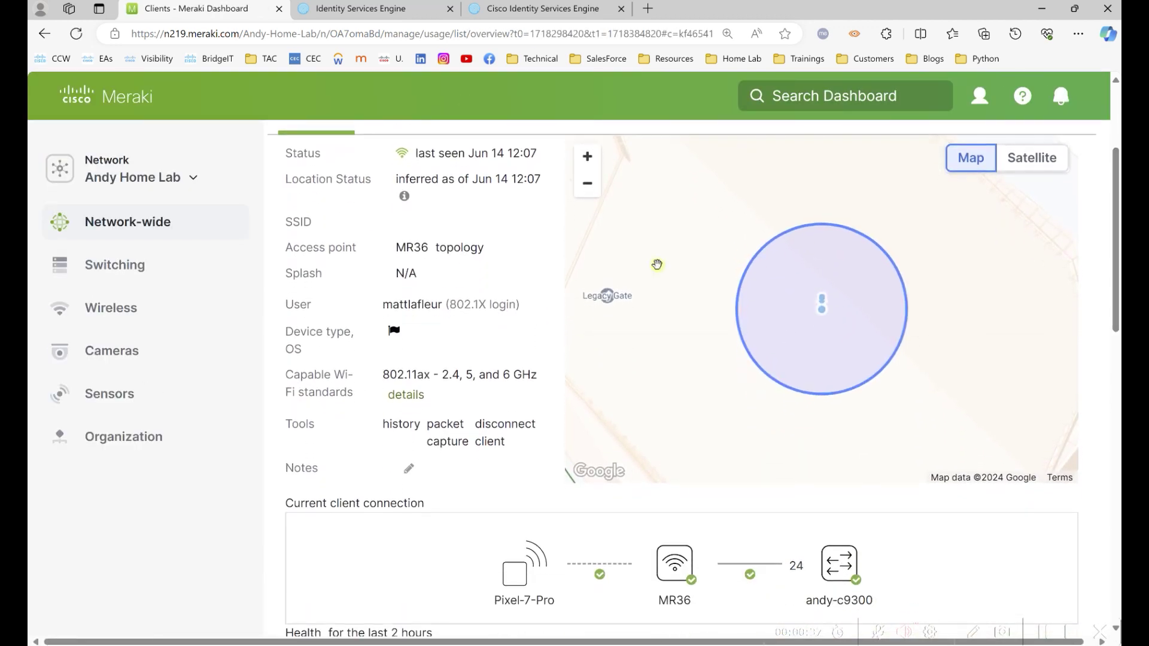
drag(1117, 310, 1117, 564)
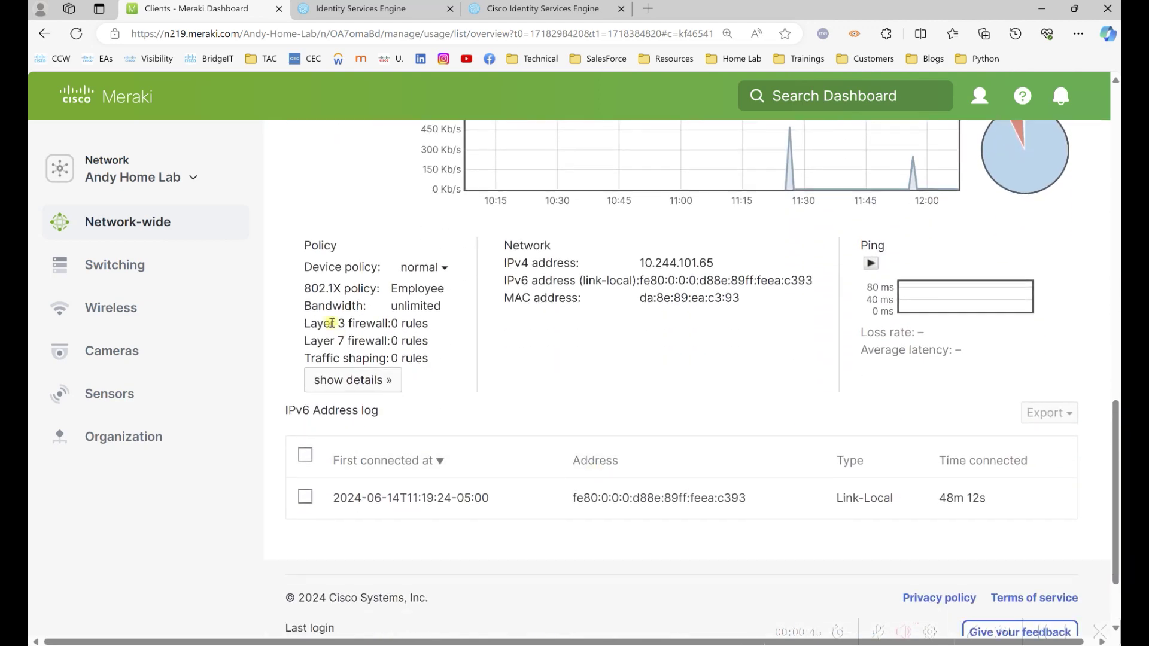
drag(378, 292, 456, 290)
click(422, 293)
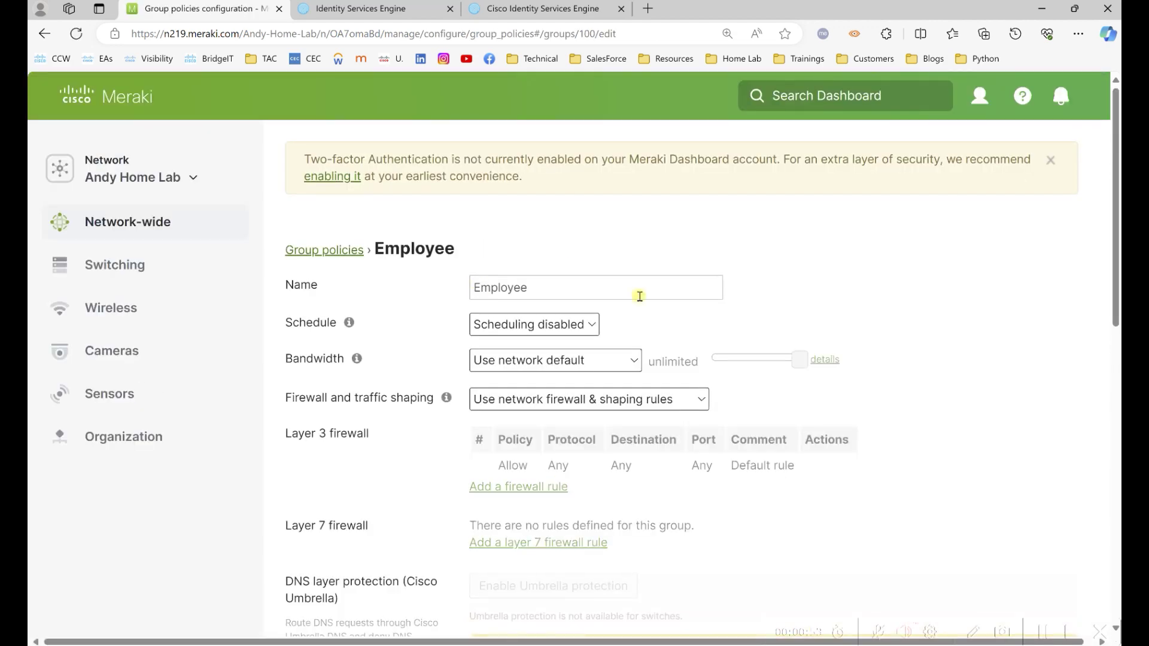
scroll(1112, 257, down, 2)
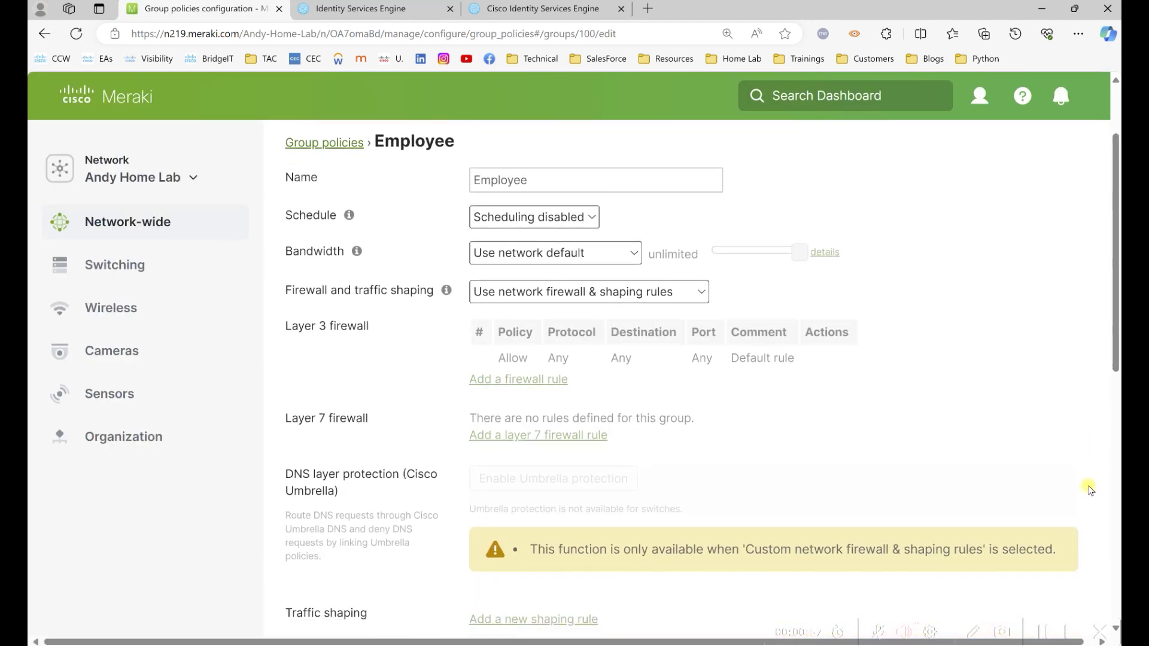